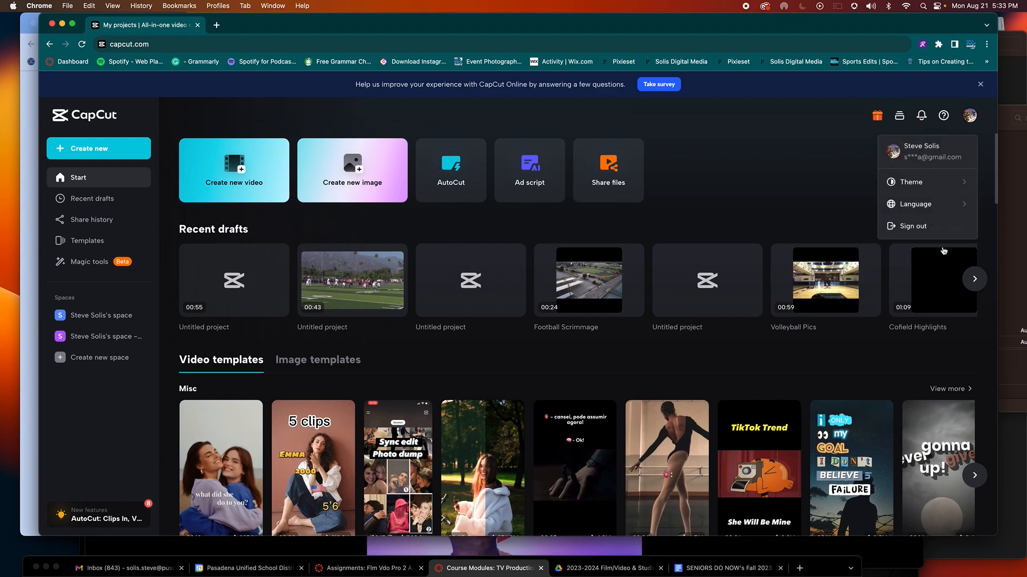
Step: Sign out, retry the saved email sign-in, then sign back in with the Google account
left_click(918, 231)
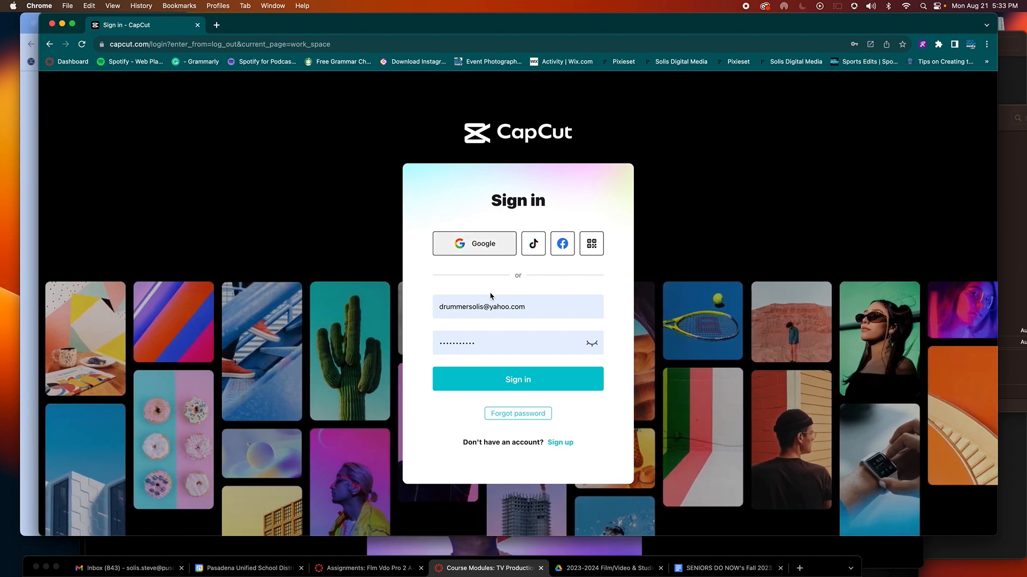
left_click(518, 378)
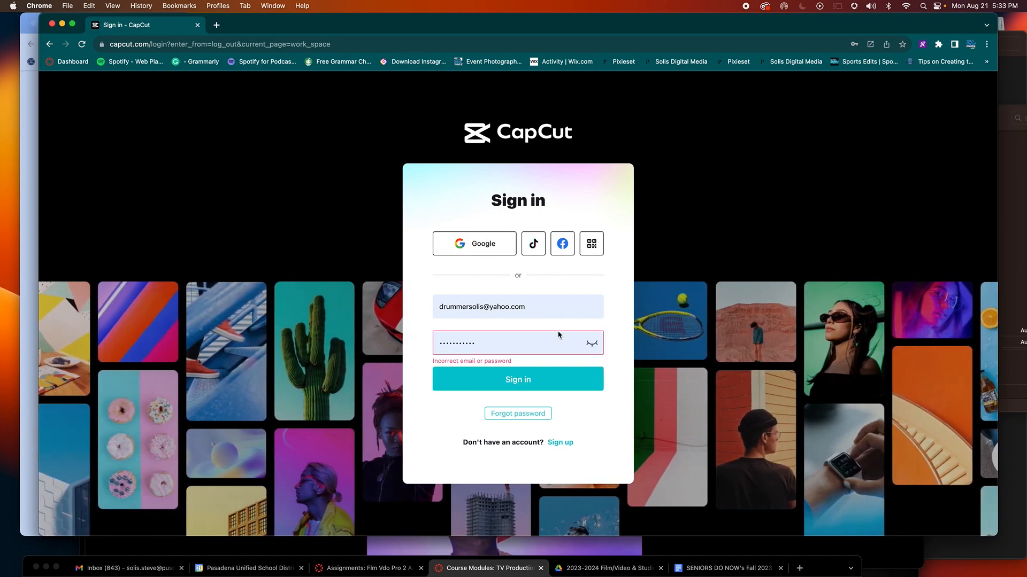
left_click(518, 337)
left_click(531, 344)
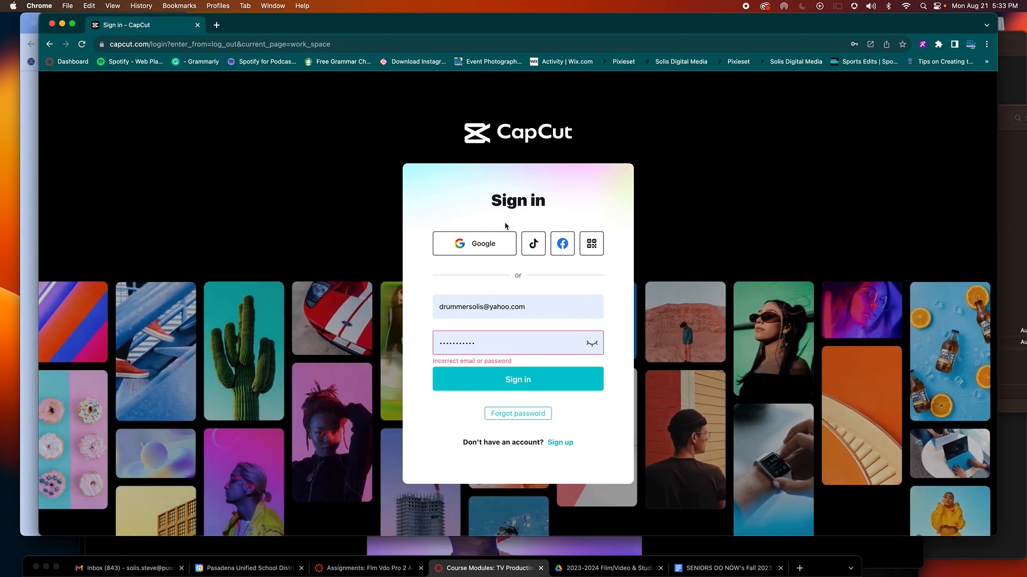
key("super+r")
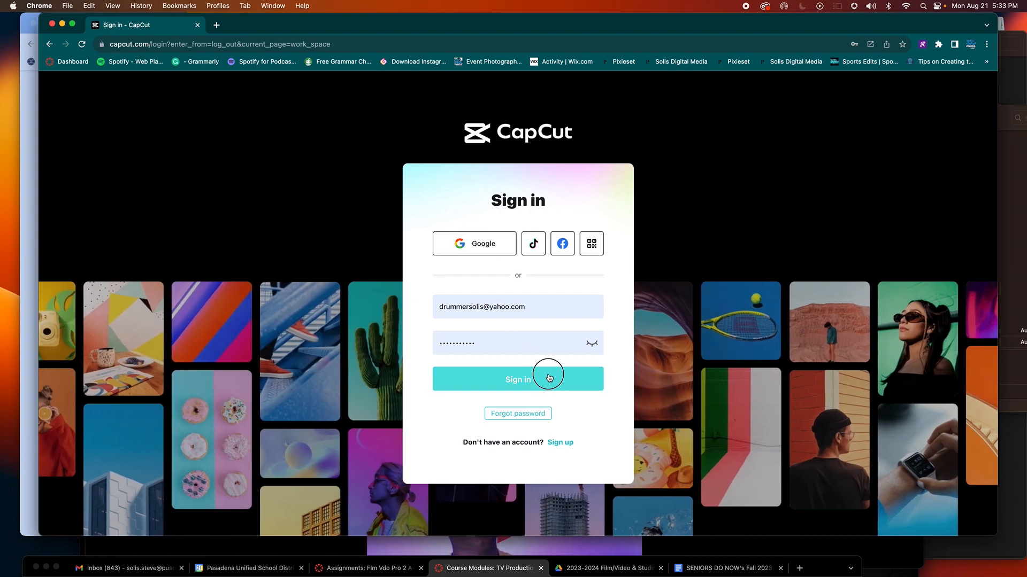
left_click(549, 377)
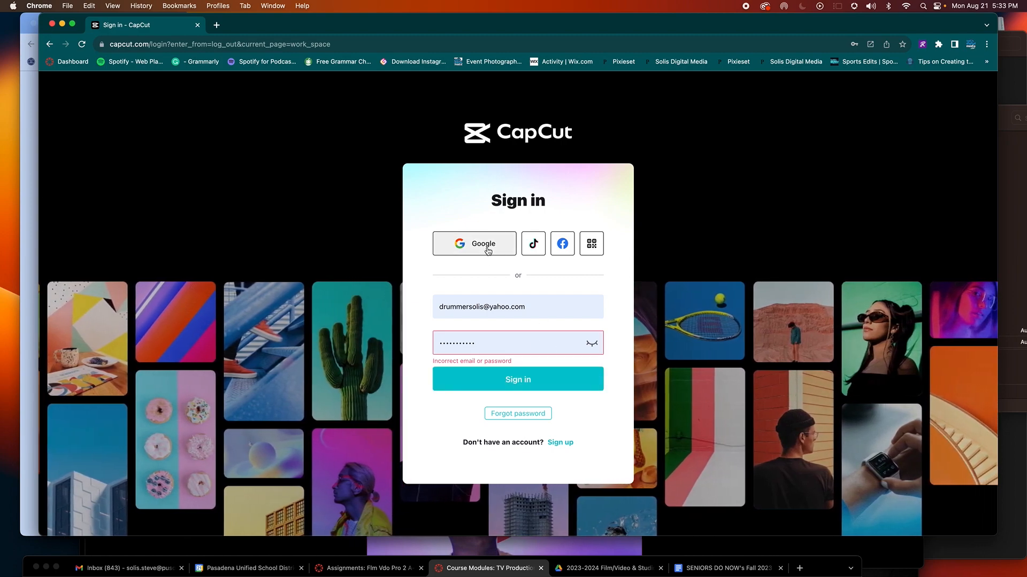
left_click(487, 250)
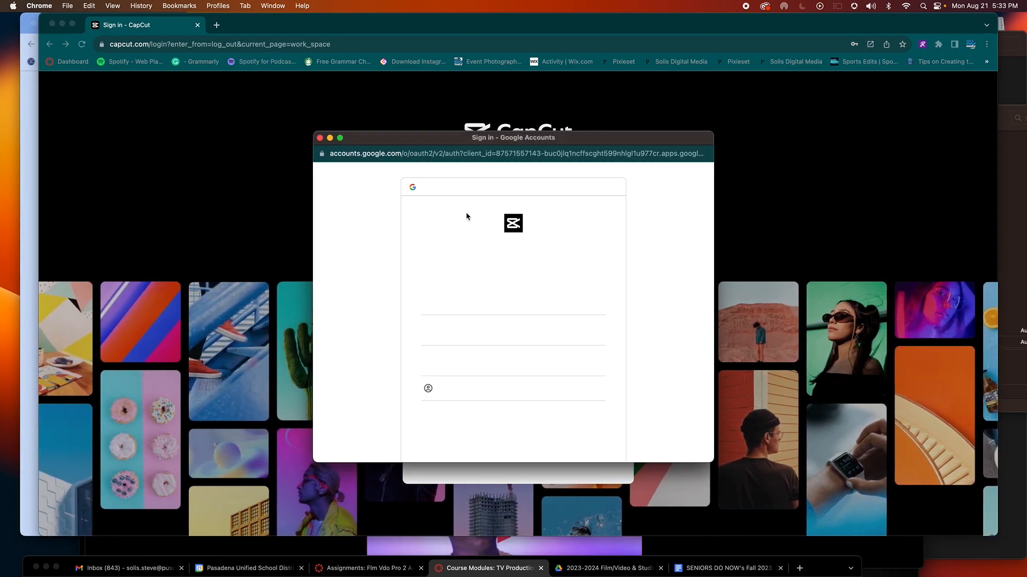
left_click(483, 304)
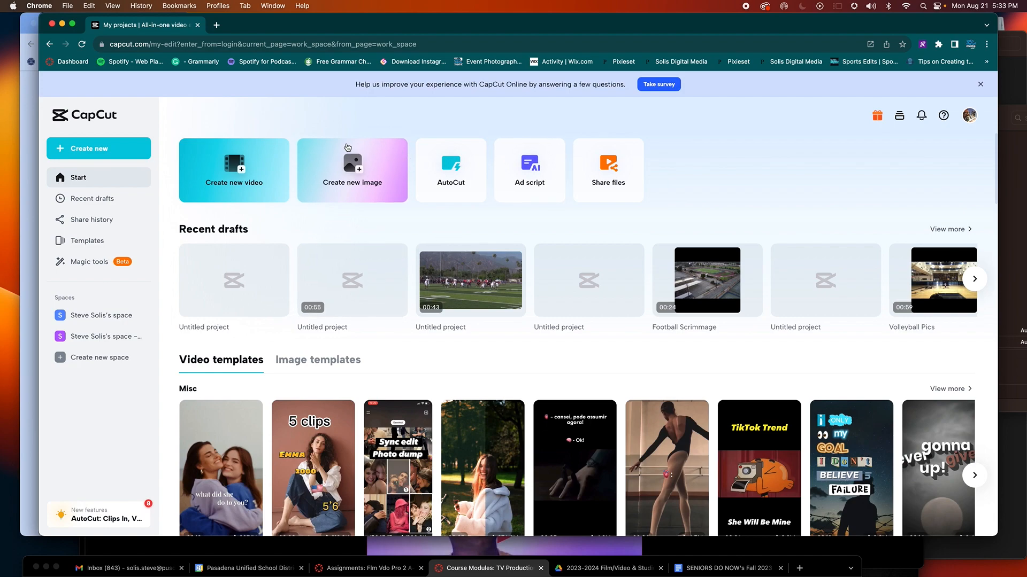
Step: Create a new 16:9 video project and switch the editor to dark mode
left_click(241, 165)
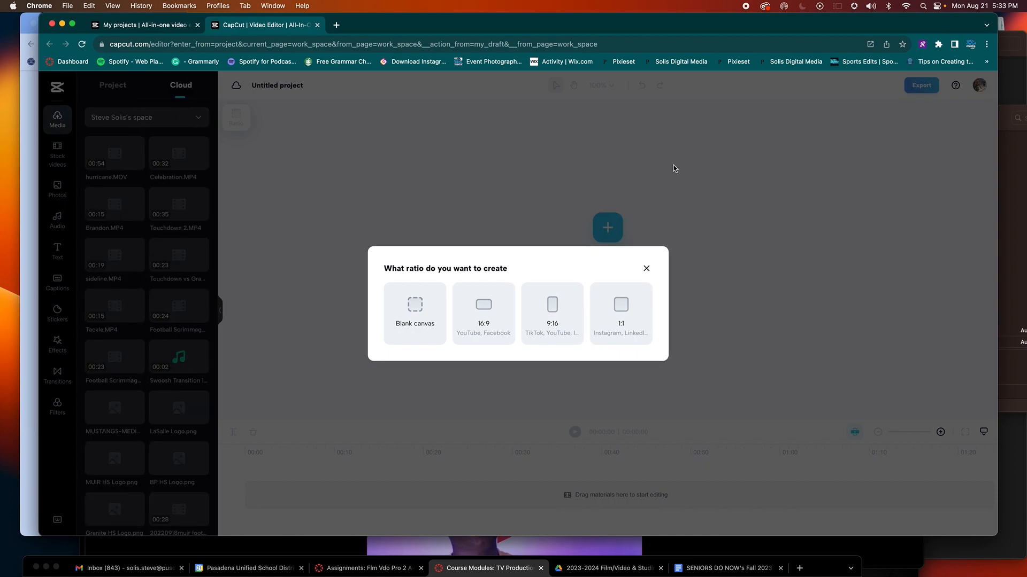
left_click(486, 319)
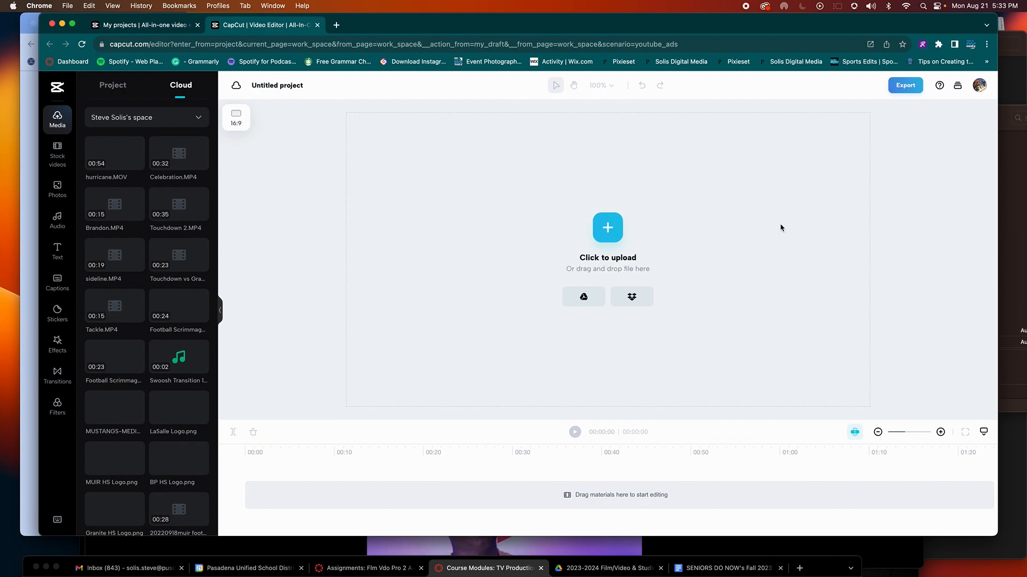
left_click(978, 87)
mouse_move(951, 150)
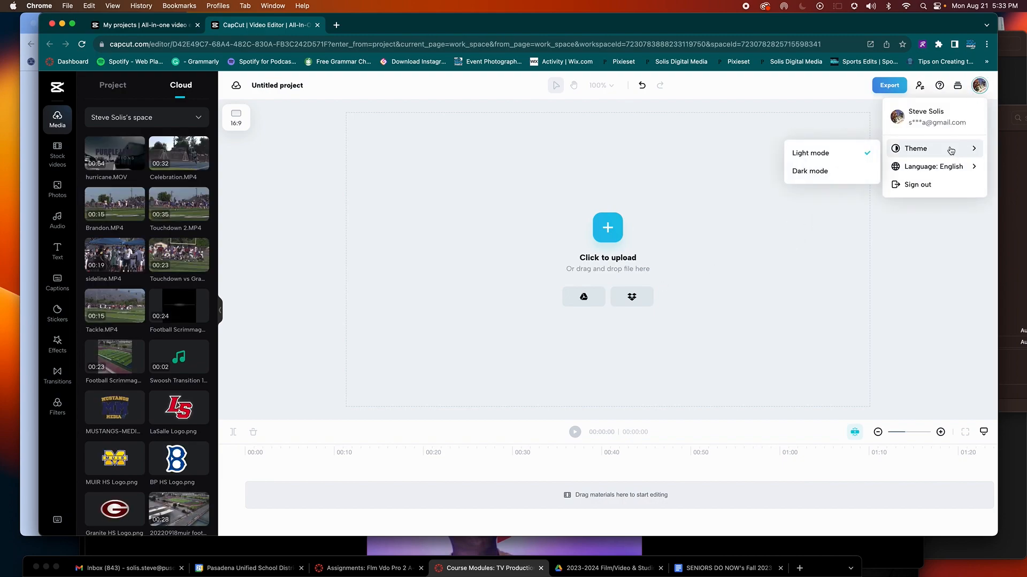
left_click(837, 175)
left_click_drag(882, 28, 872, 28)
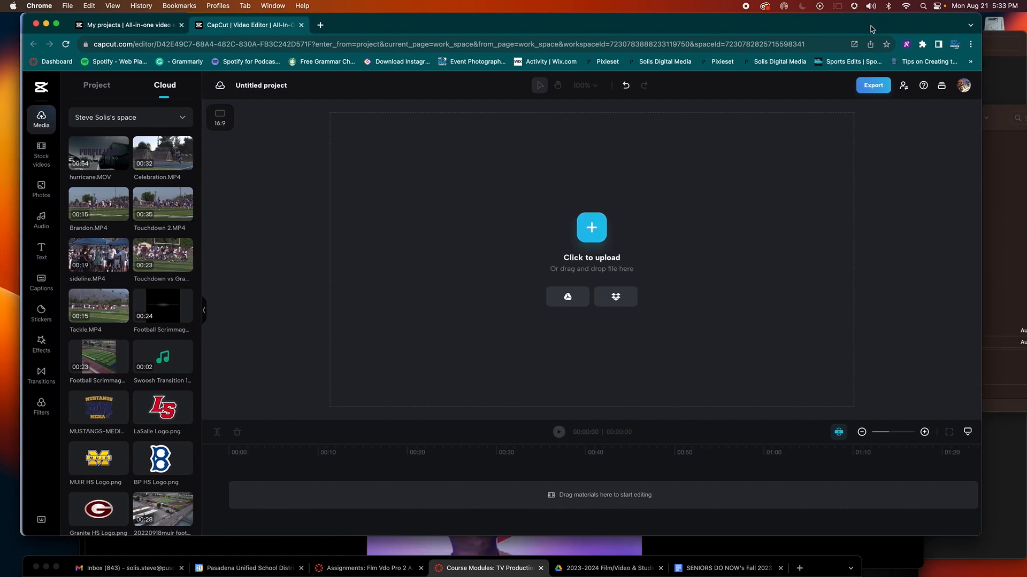
Step: Upload A_life_skill_I_want_to_improve_on from Downloads to the timeline and preview it
left_click(589, 236)
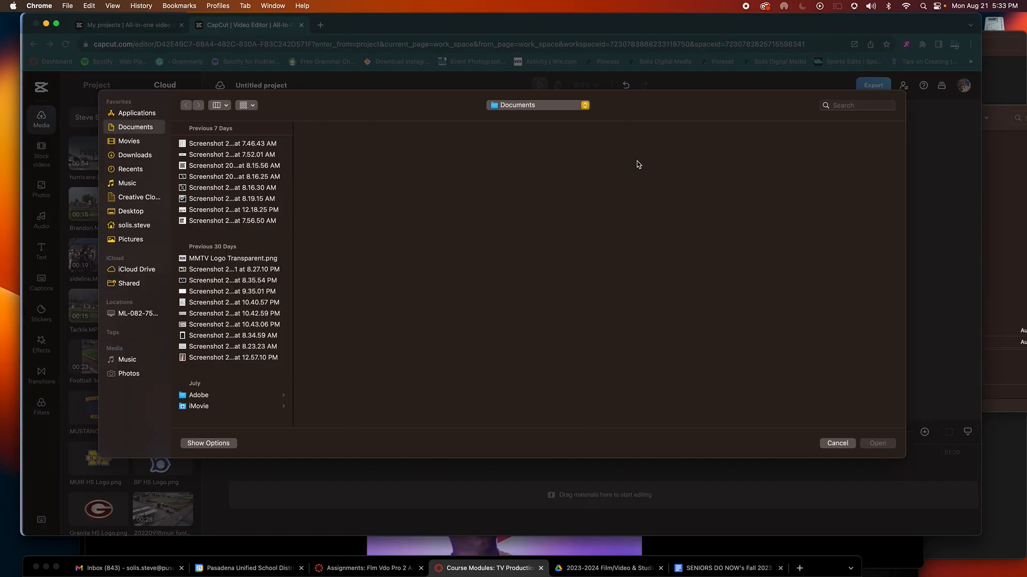
left_click(149, 157)
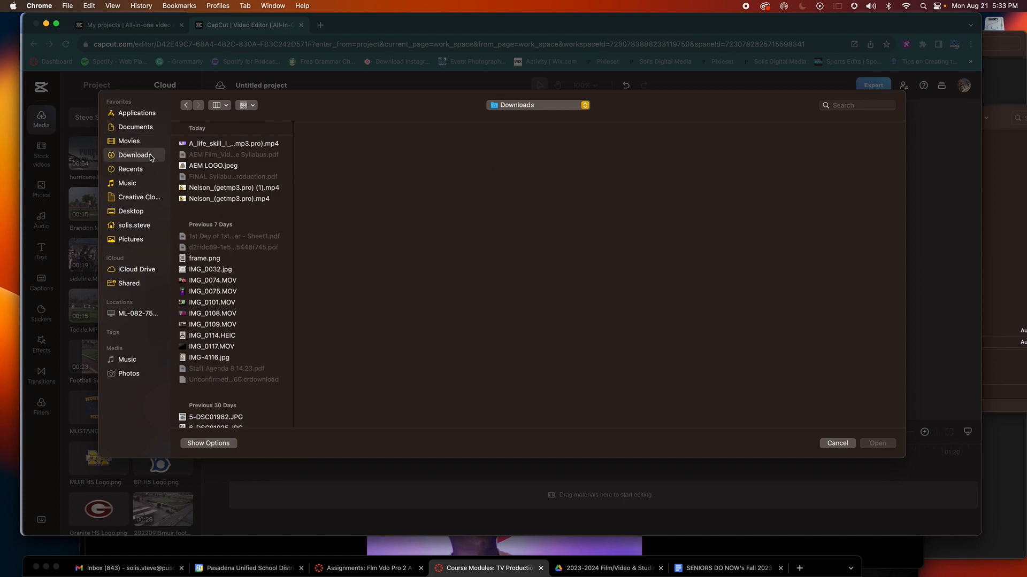
left_click(234, 144)
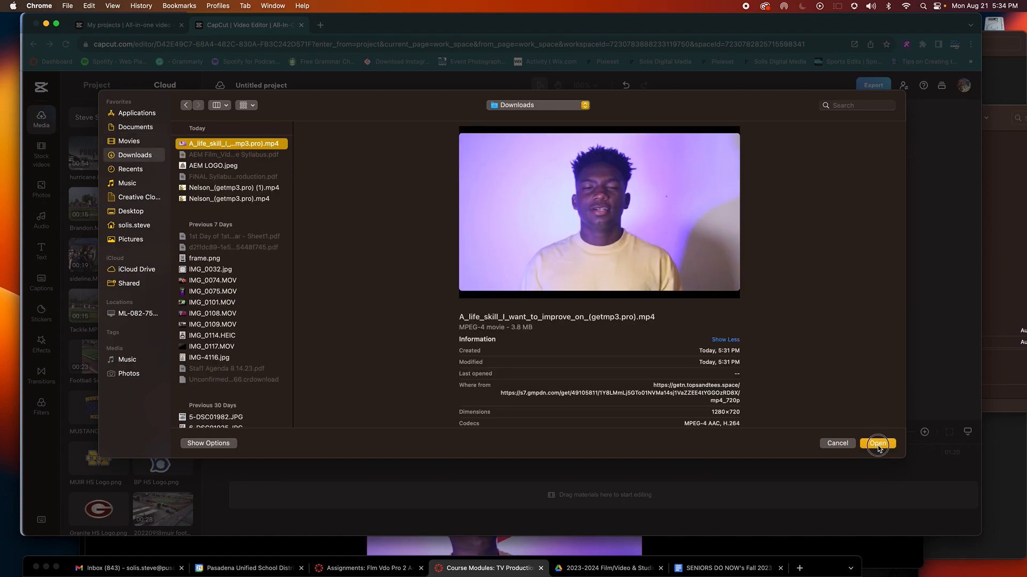
left_click(878, 443)
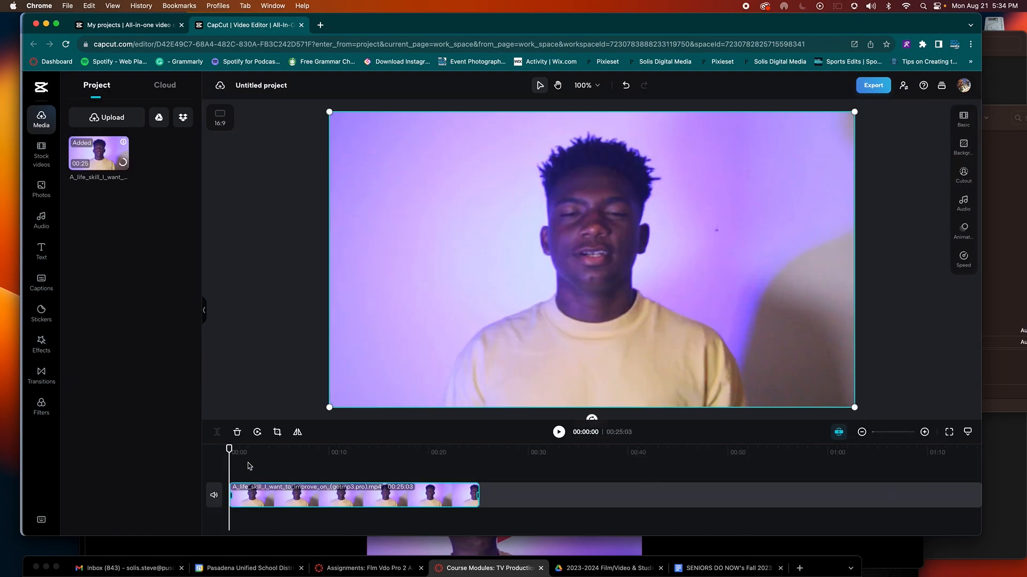
left_click(248, 466)
left_click(294, 454)
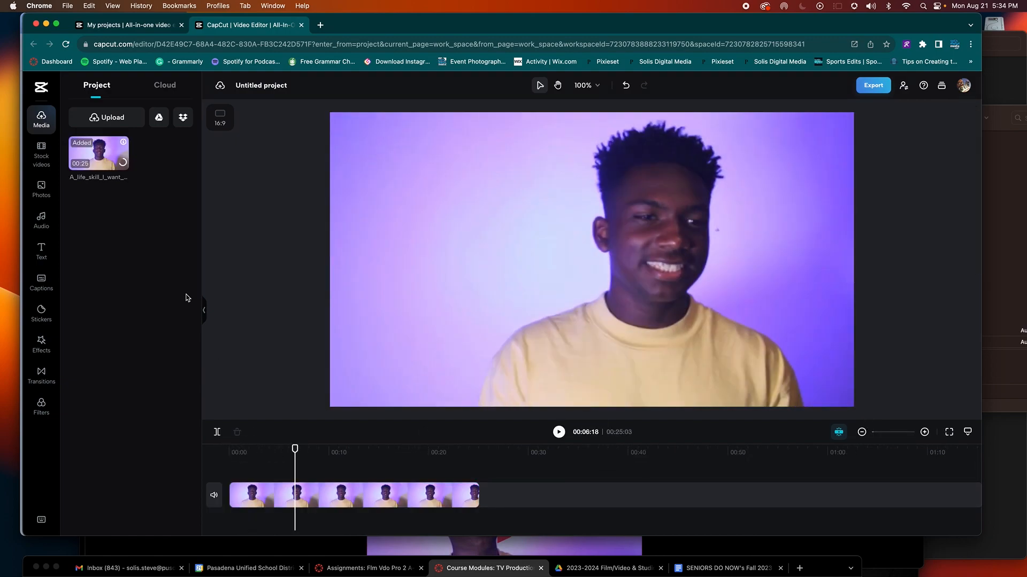
left_click_drag(295, 448, 217, 457)
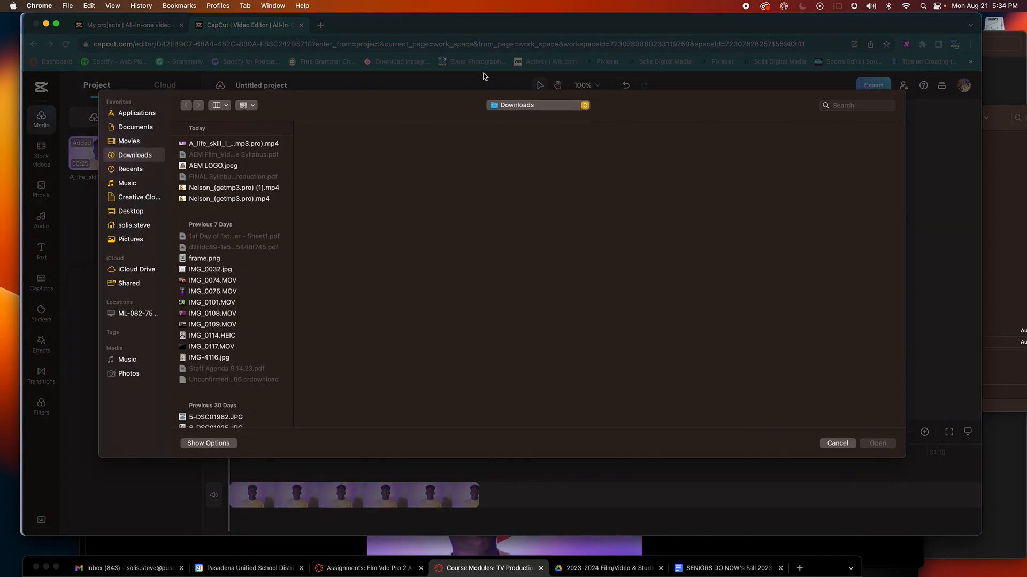
Step: Search the picker for 'mustangs media', preview C0023.MP4 and Summer-Practices1.jpg, then cancel without importing
left_click(850, 106)
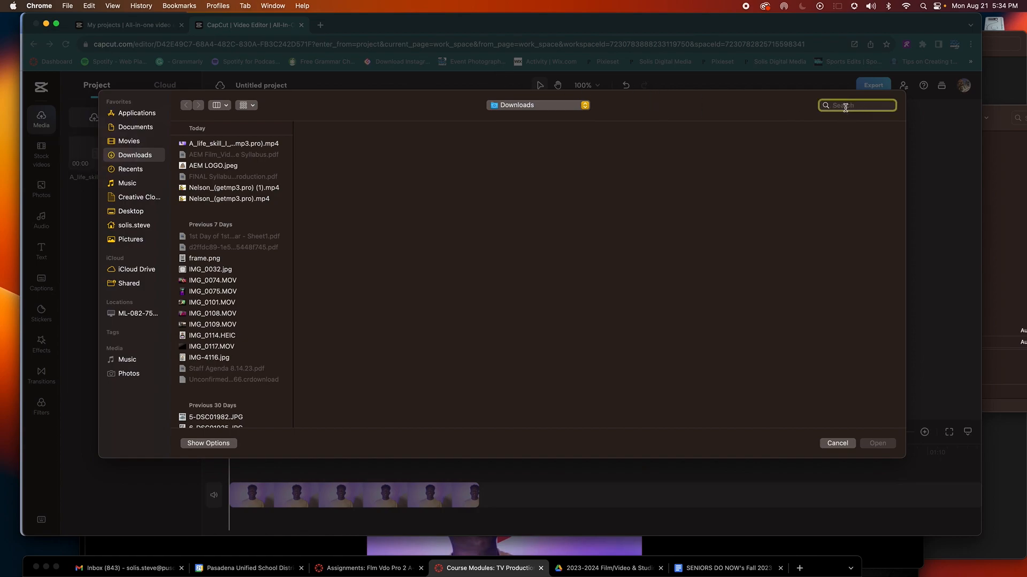
type("mustangs media")
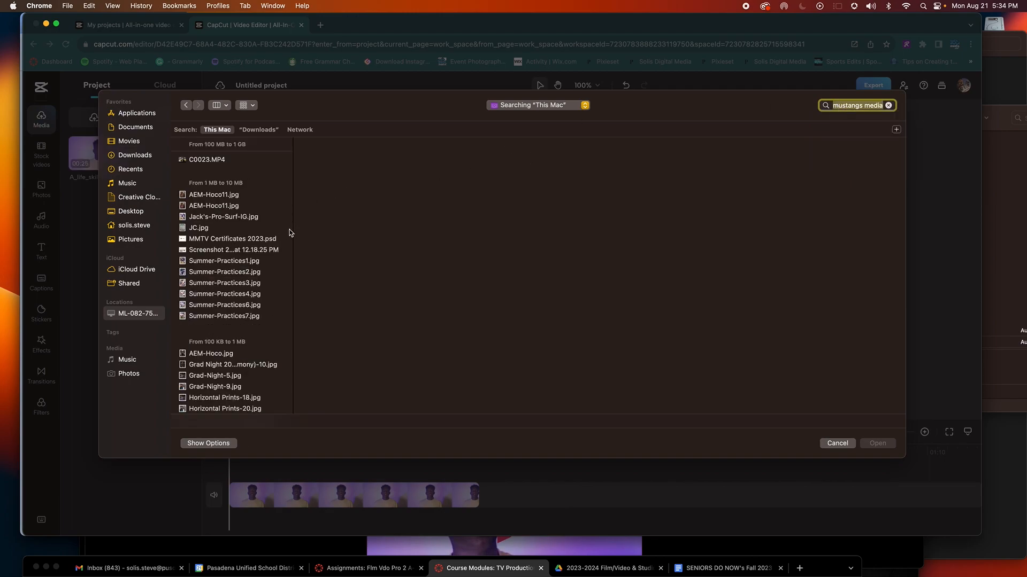
scroll(270, 322, "down", 5)
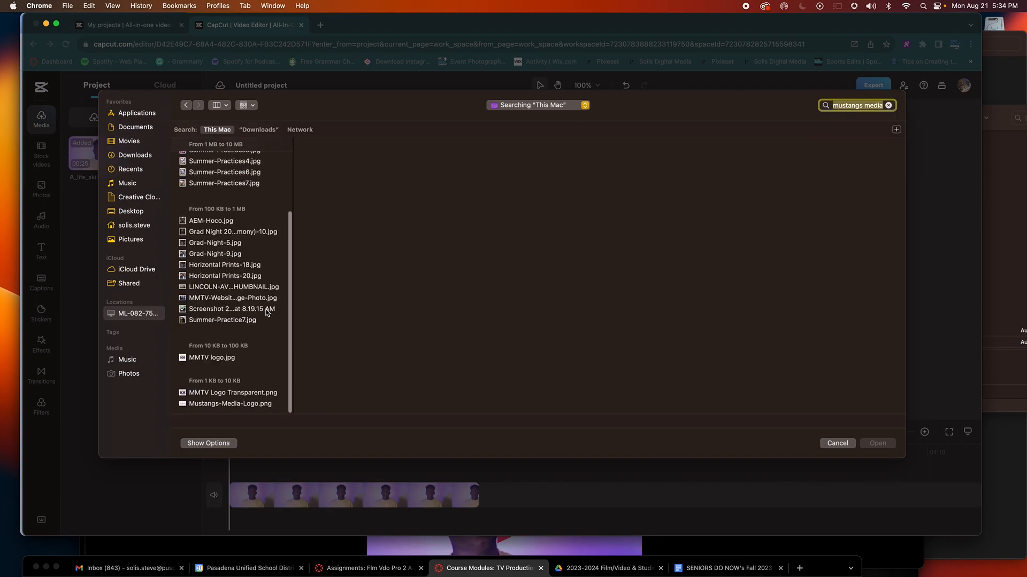
scroll(267, 313, "up", 5)
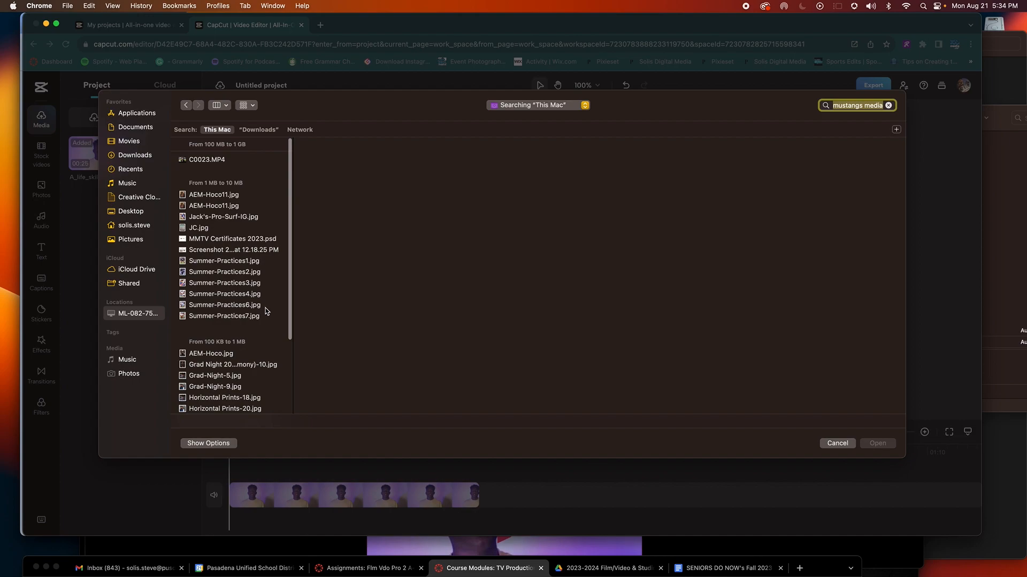
left_click(244, 159)
scroll(255, 219, "down", 1)
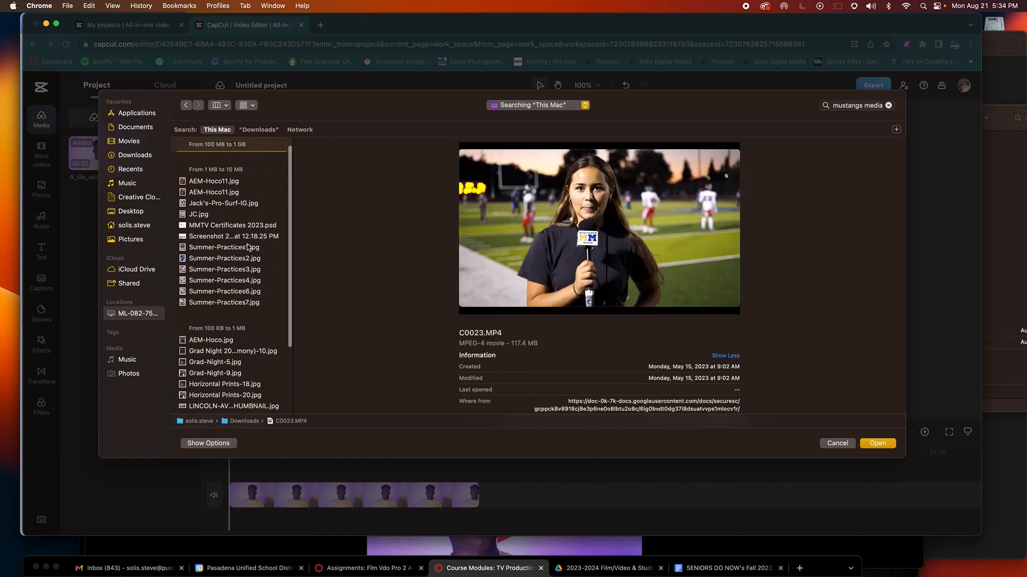
left_click(252, 248)
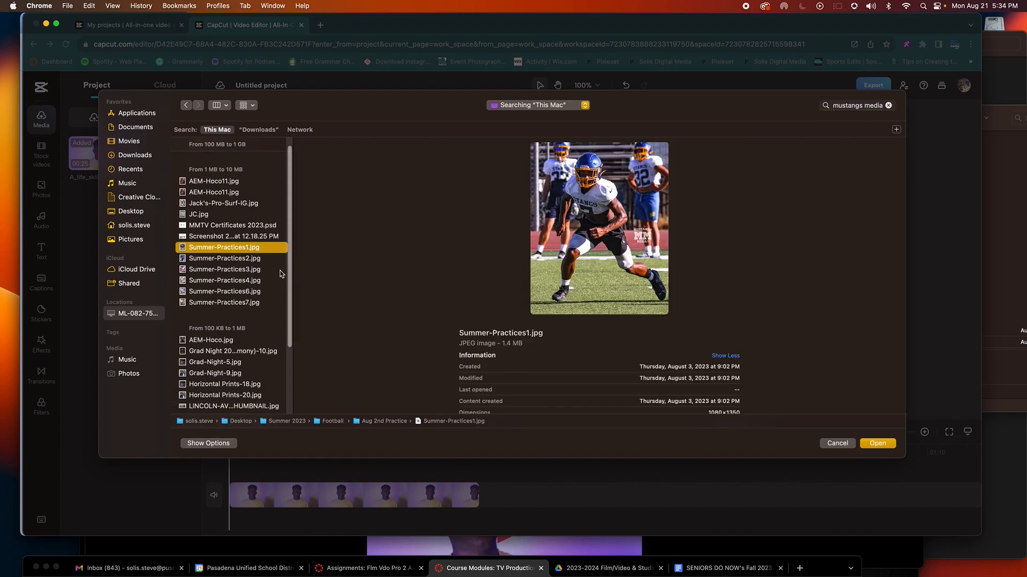
left_click(838, 444)
left_click_drag(415, 24, 411, 113)
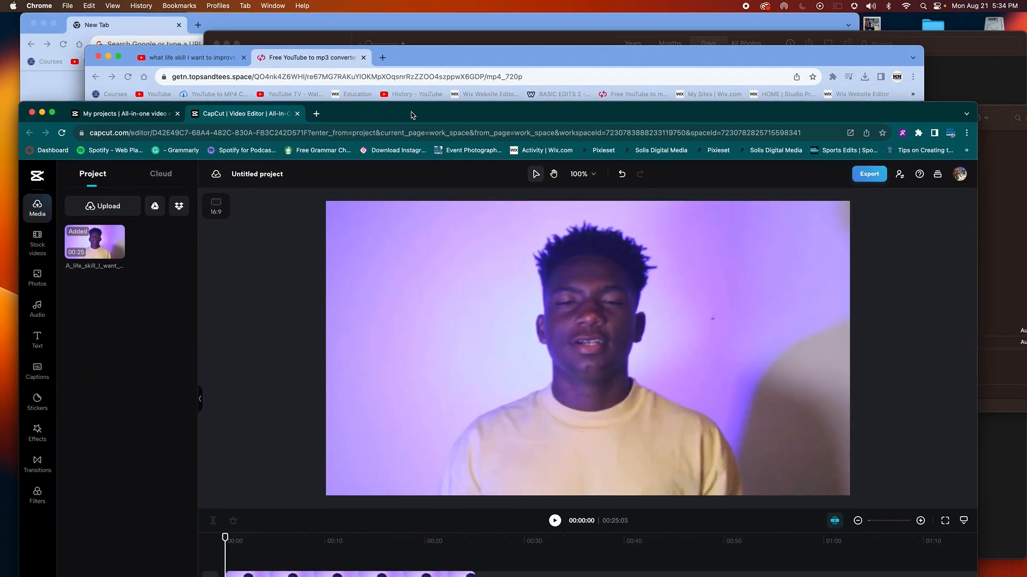
Step: Switch to the school-district browser profile and its Google Drive tab
left_click(130, 33)
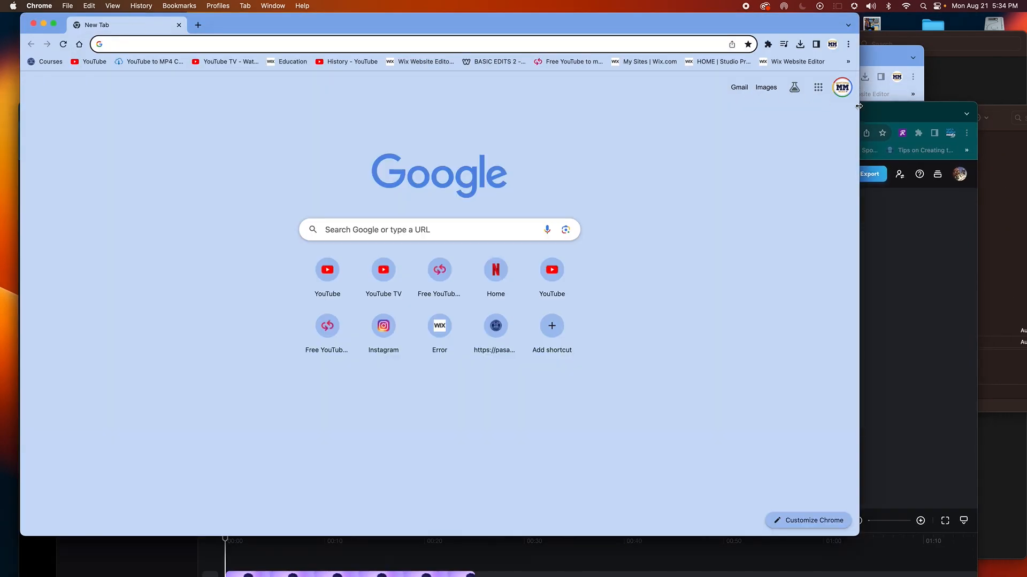
left_click(832, 45)
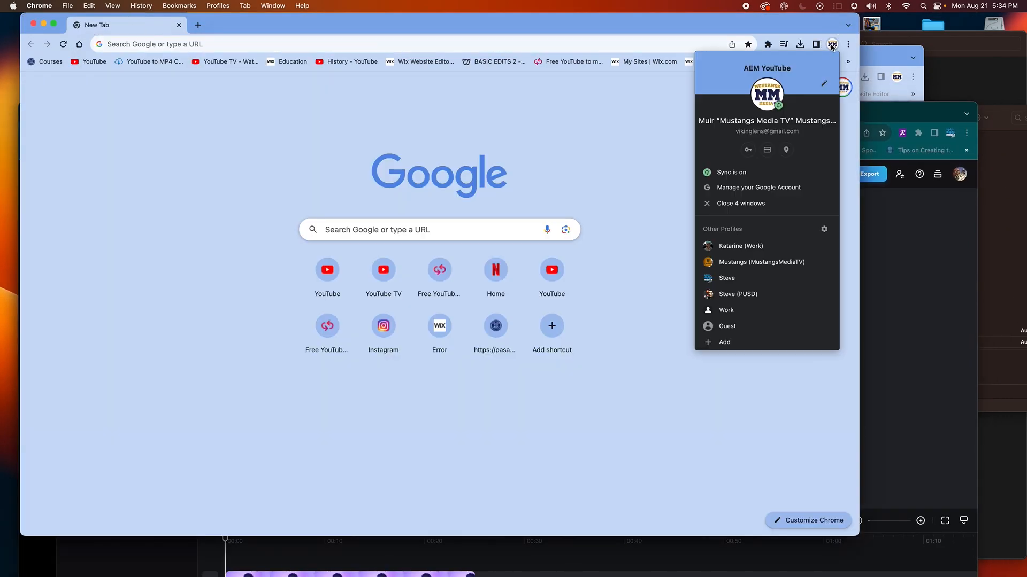
left_click(763, 295)
left_click_drag(819, 562, 873, 12)
left_click(661, 25)
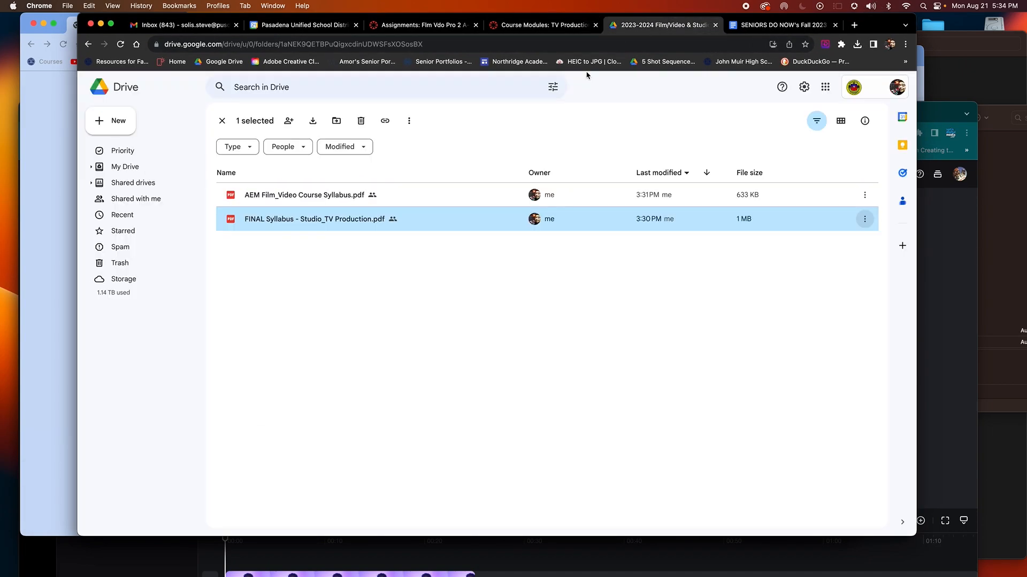
Step: Search Drive for 'mustangs media' and download the JMHS Mustangs Media (1).mp4 video
left_click(408, 87)
type("mustangs media")
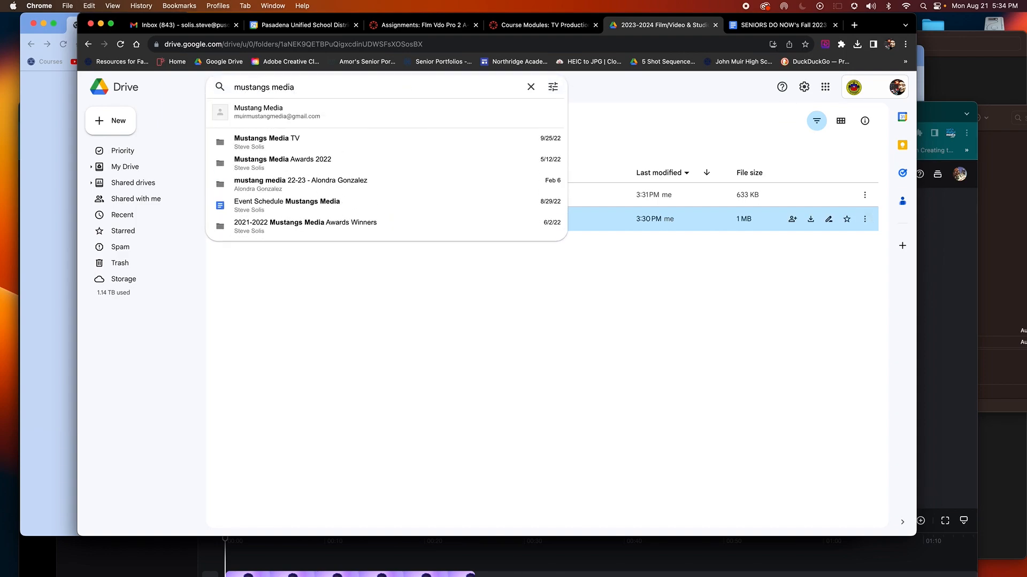
key("Return")
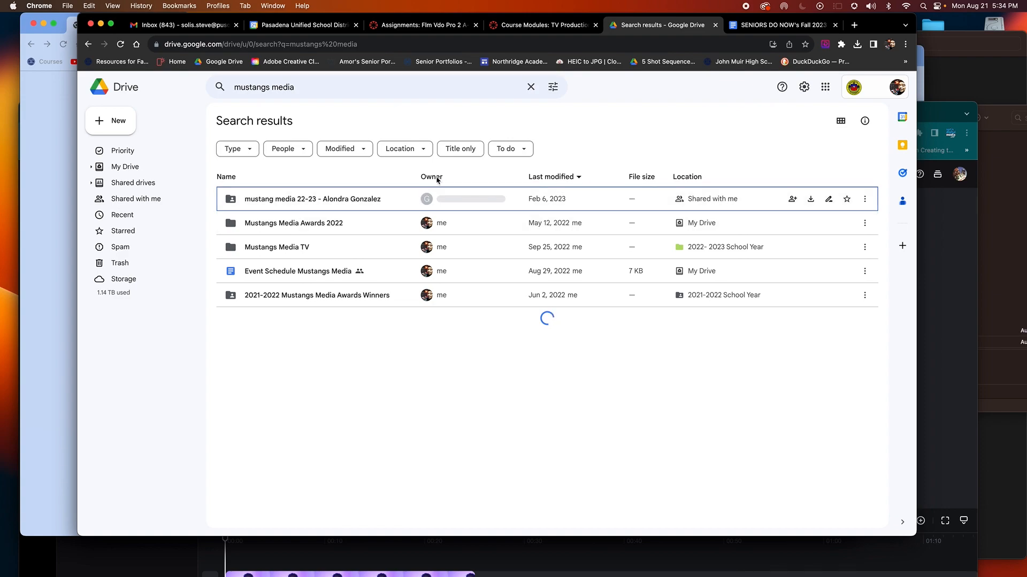
left_click(840, 121)
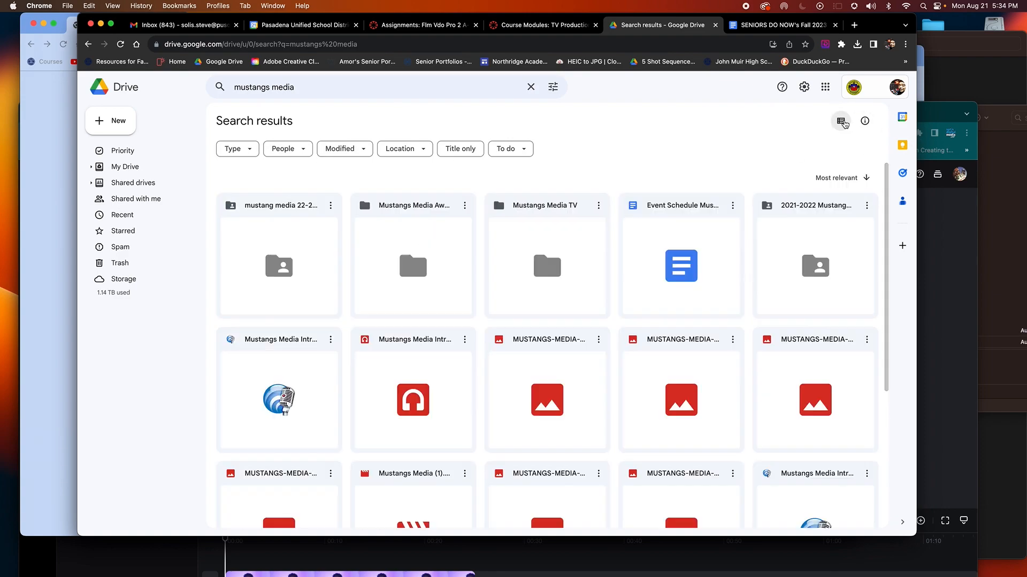
scroll(724, 174, "down", 5)
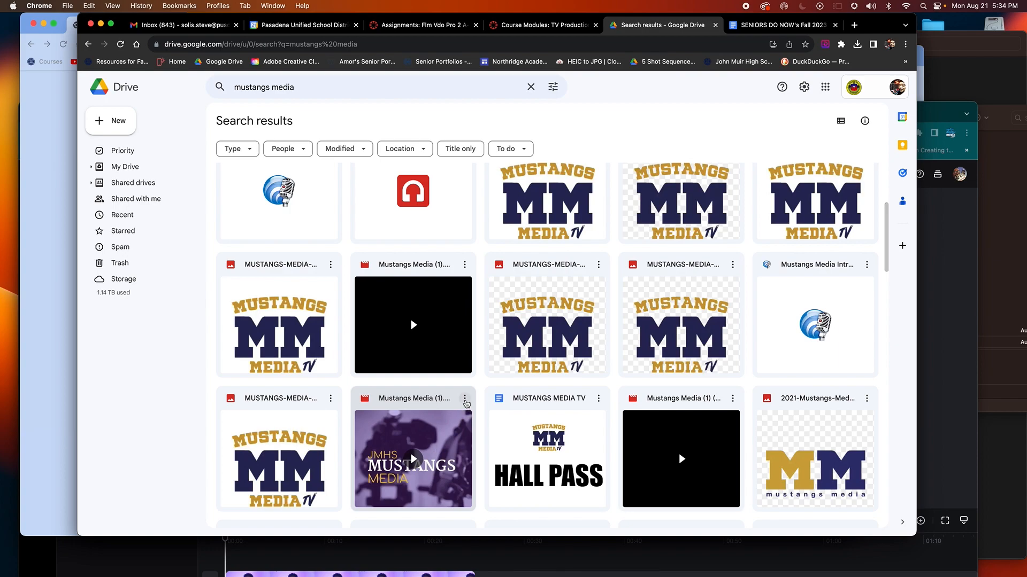
left_click(465, 399)
left_click(517, 273)
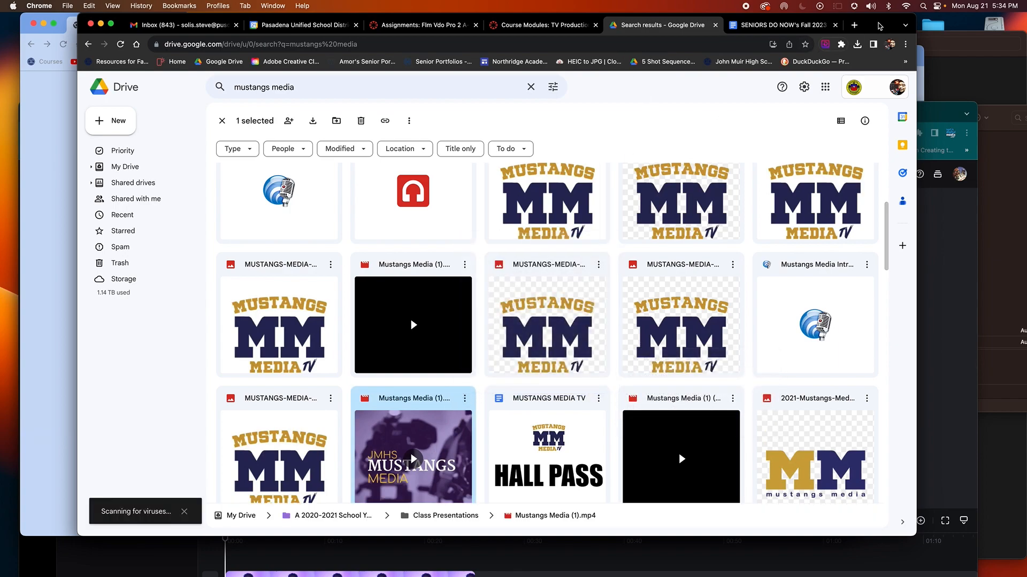
Step: Move the Drive window aside and bring the CapCut editor back to the top
left_click_drag(877, 23, 850, 339)
left_click(891, 267)
left_click_drag(374, 108, 368, 20)
left_click_drag(480, 23, 481, 24)
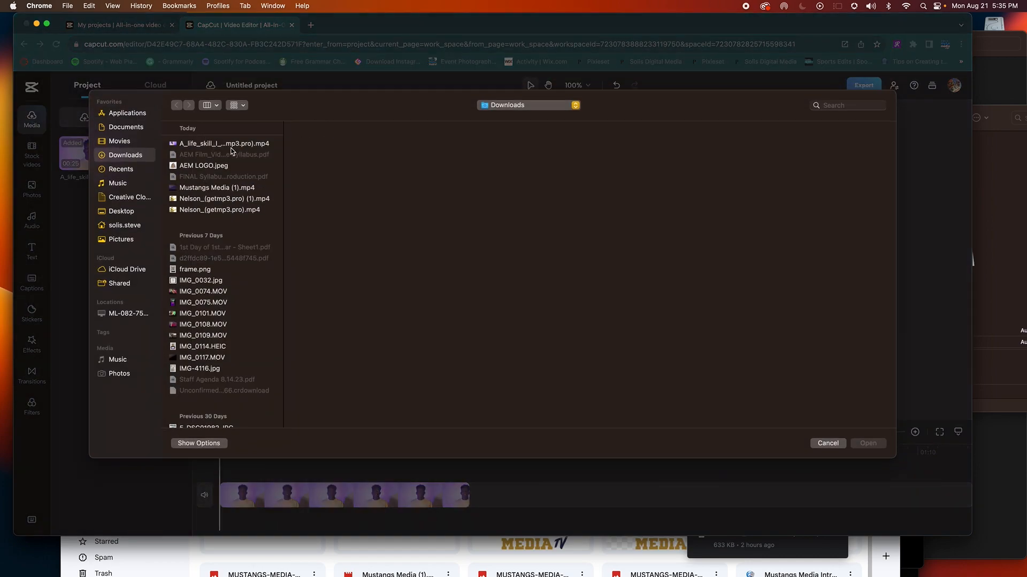
Step: Upload Mustangs Media (1).mp4 and add it to the start of the timeline
left_click(223, 187)
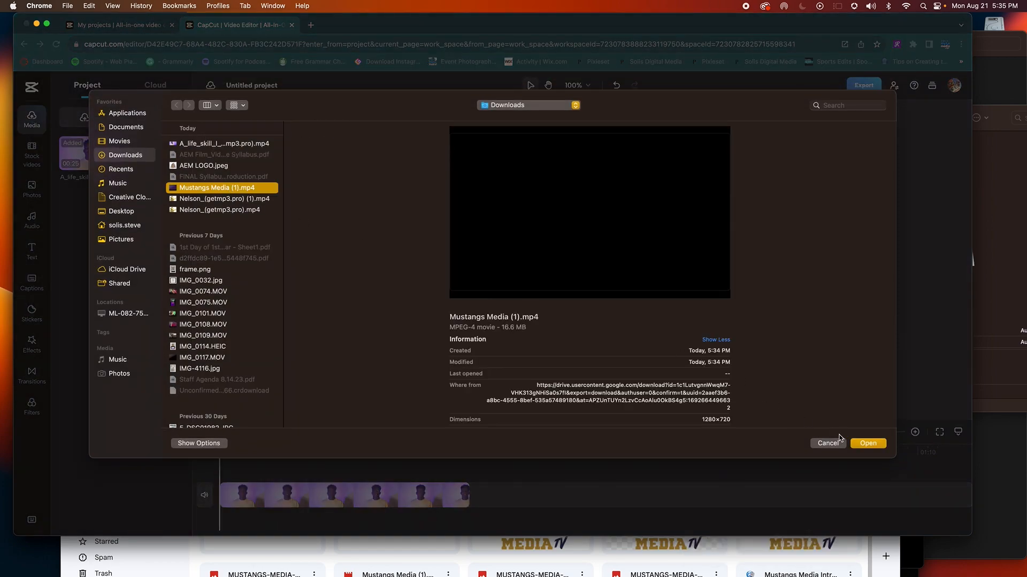
left_click(867, 444)
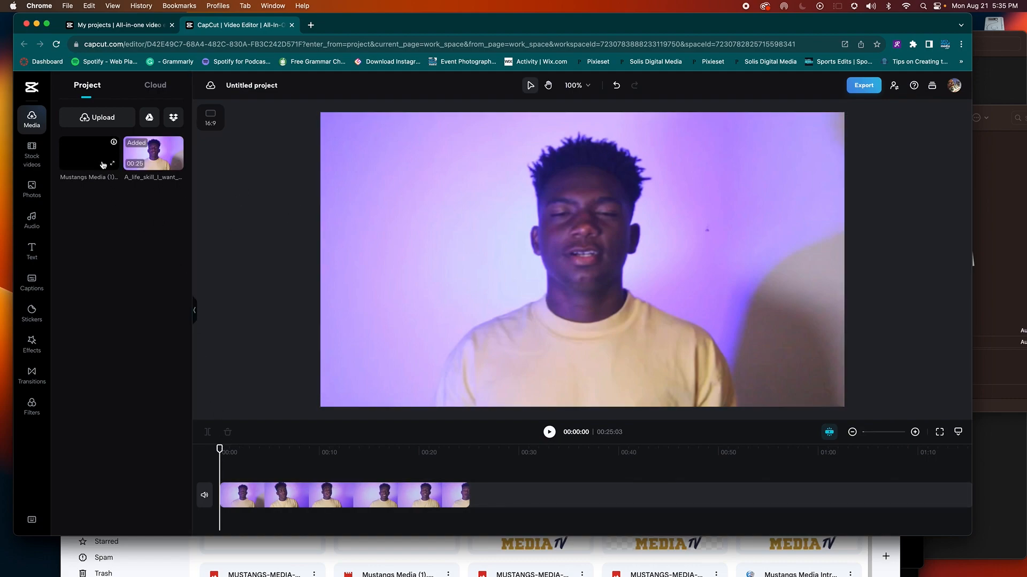
left_click(98, 156)
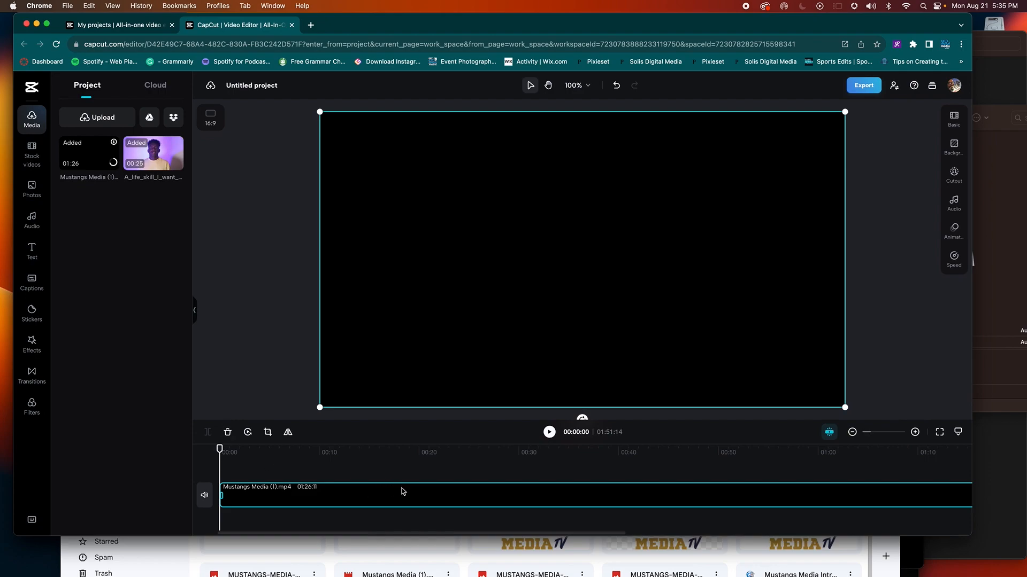
Step: Split the Mustangs Media clip at 4 seconds and delete the remainder
key("space")
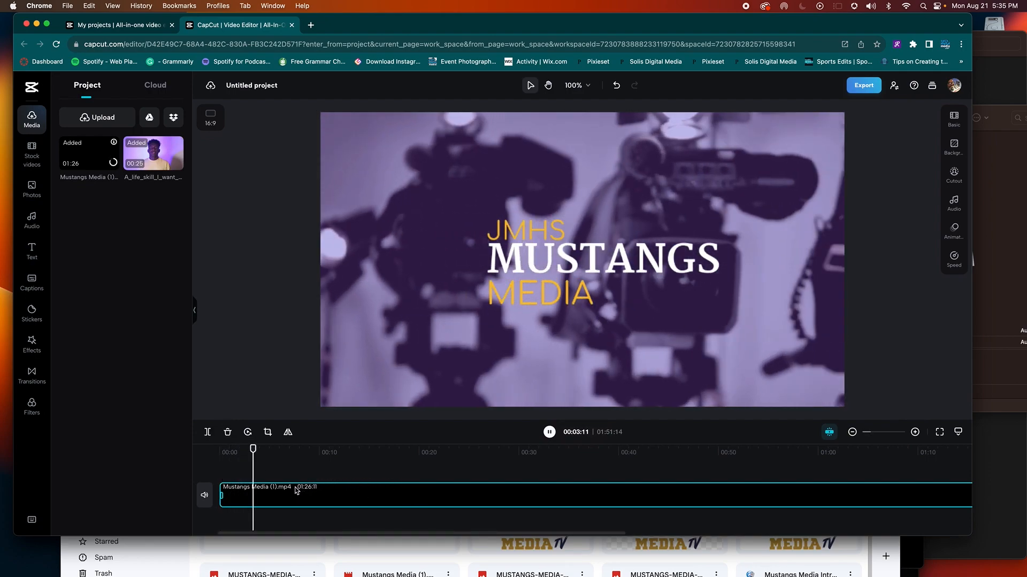
key("space")
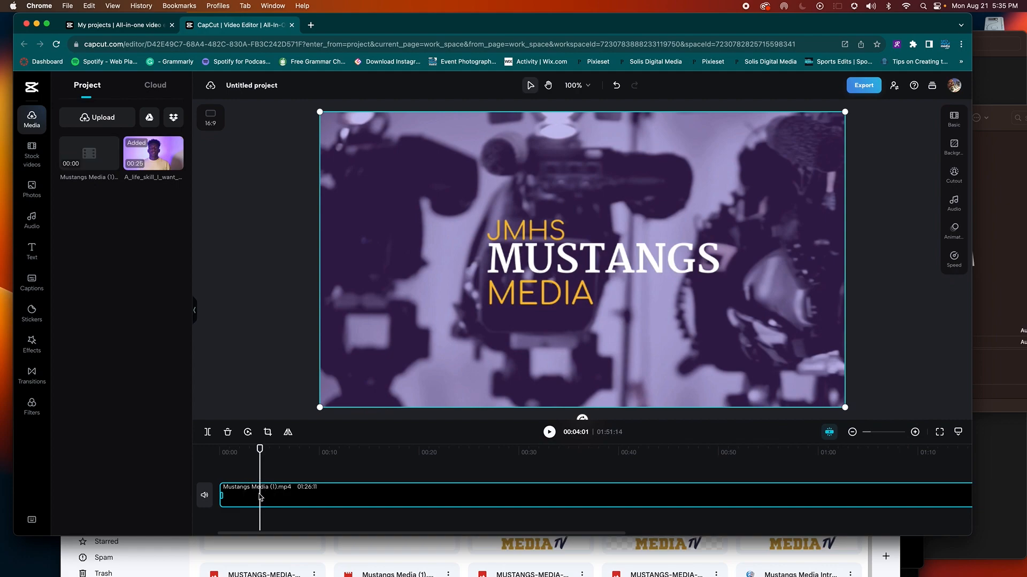
key("super+b")
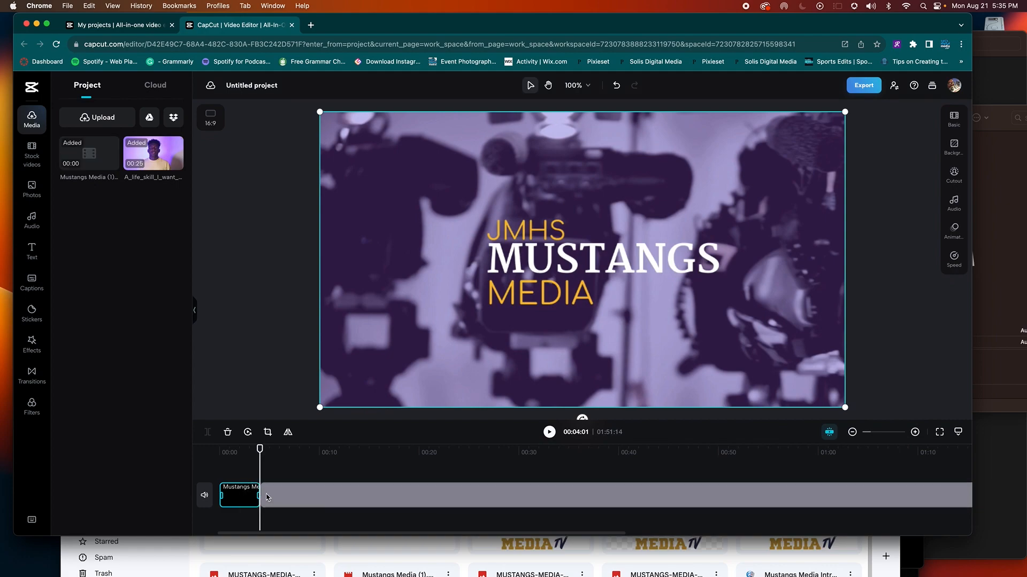
left_click(278, 498)
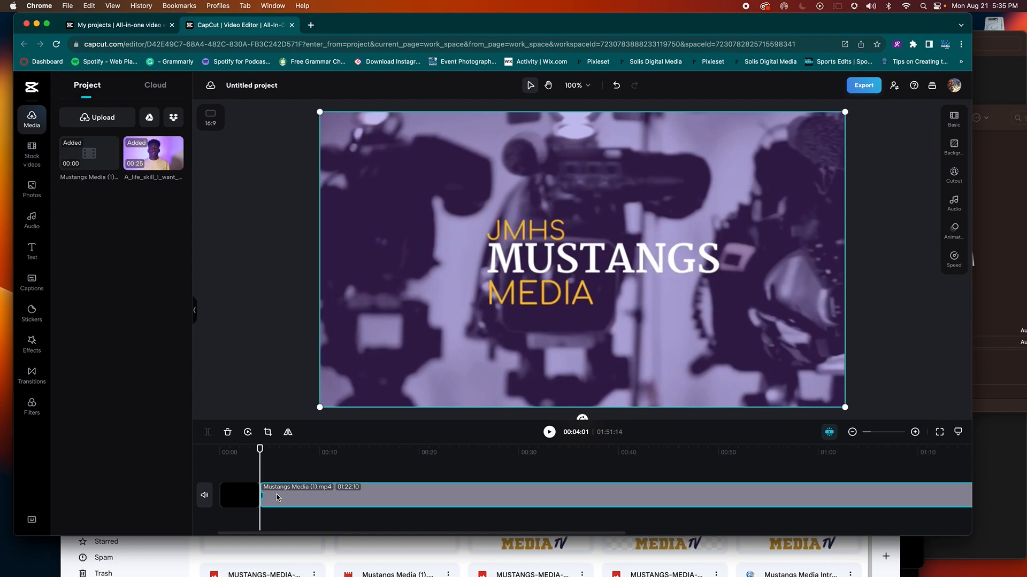
key("BackSpace")
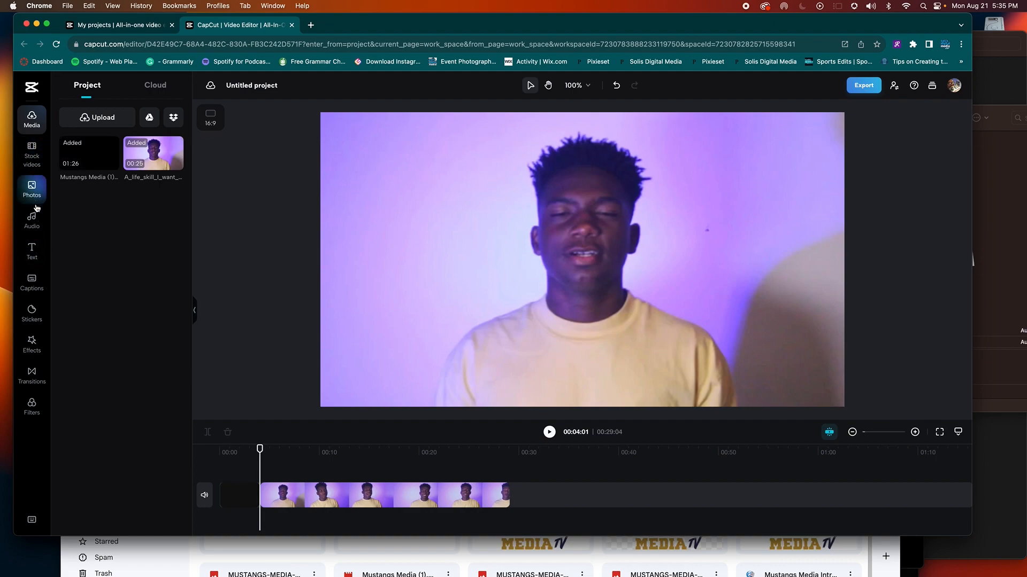
Step: Search stock videos for 'black' and add the plain black clip to the timeline
left_click(33, 160)
left_click(108, 84)
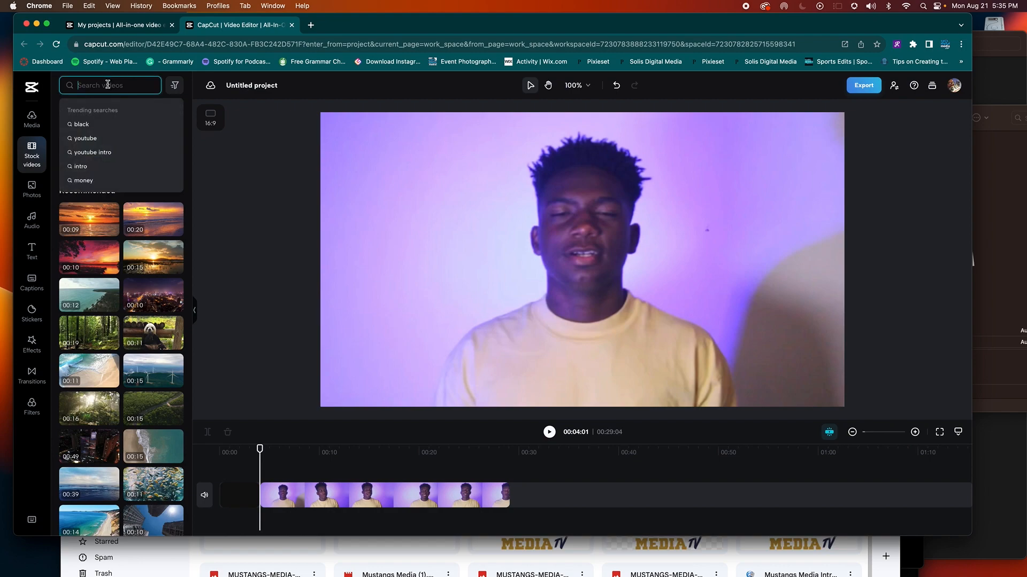
type("black")
key("Return")
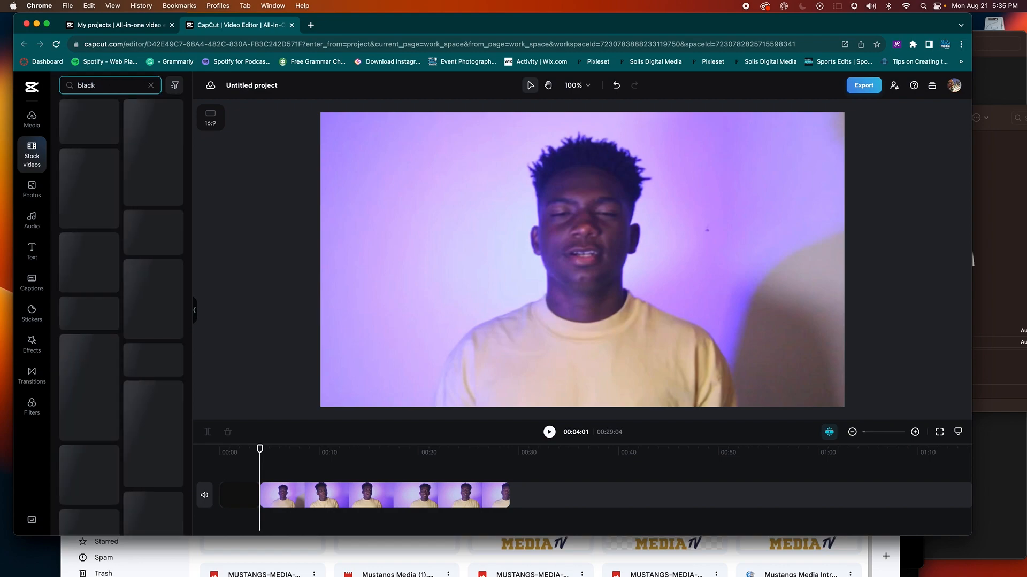
left_click(81, 140)
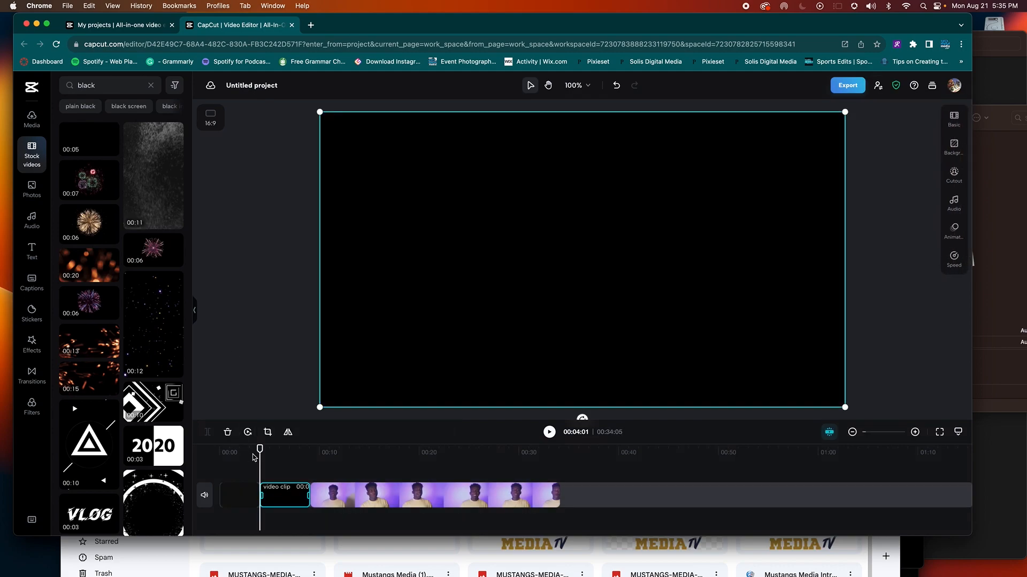
Step: Insert the orange bokeh stock clip at about 7 seconds and delete the black clip
left_click(293, 464)
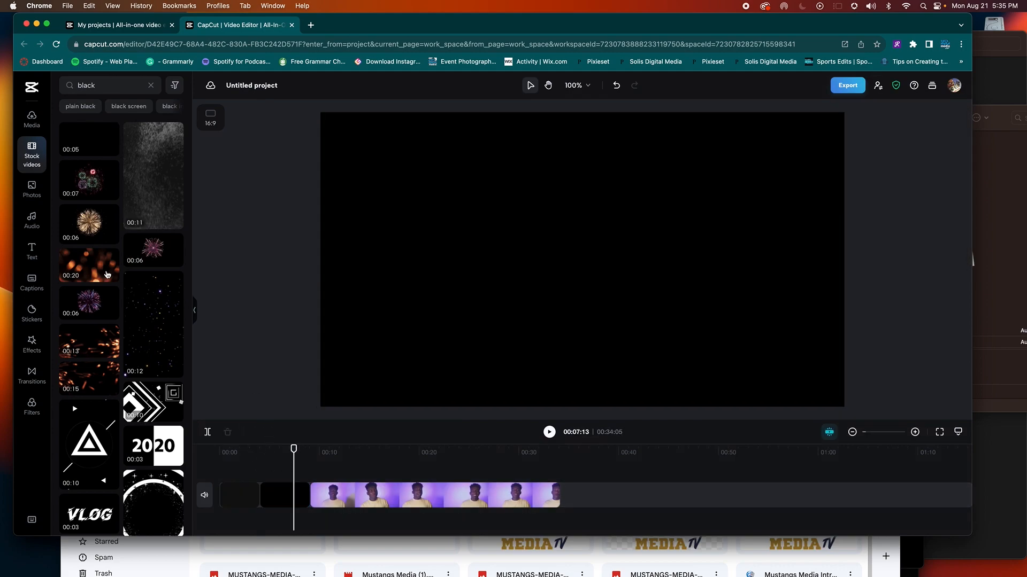
left_click(96, 269)
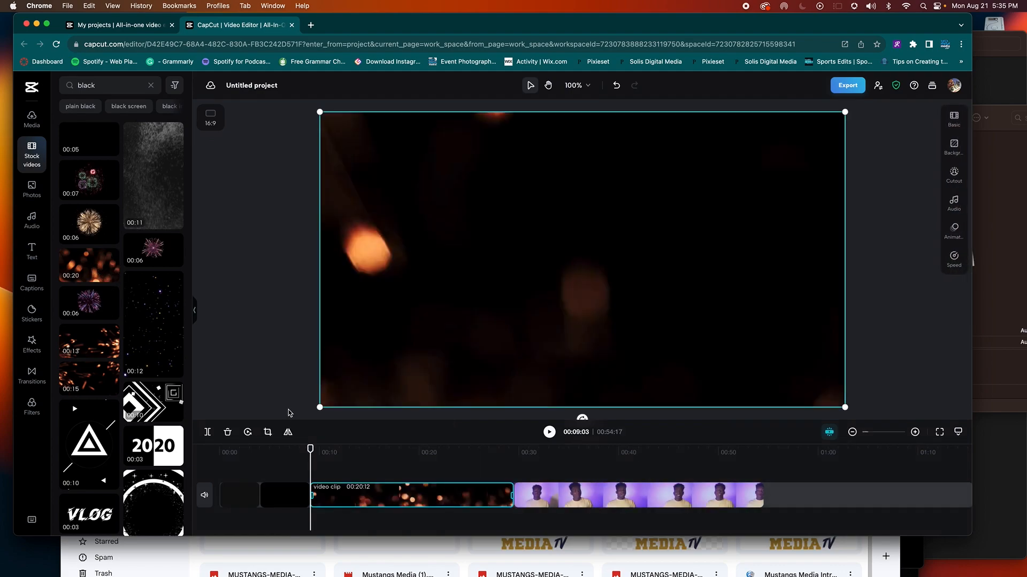
left_click(291, 501)
key("Delete")
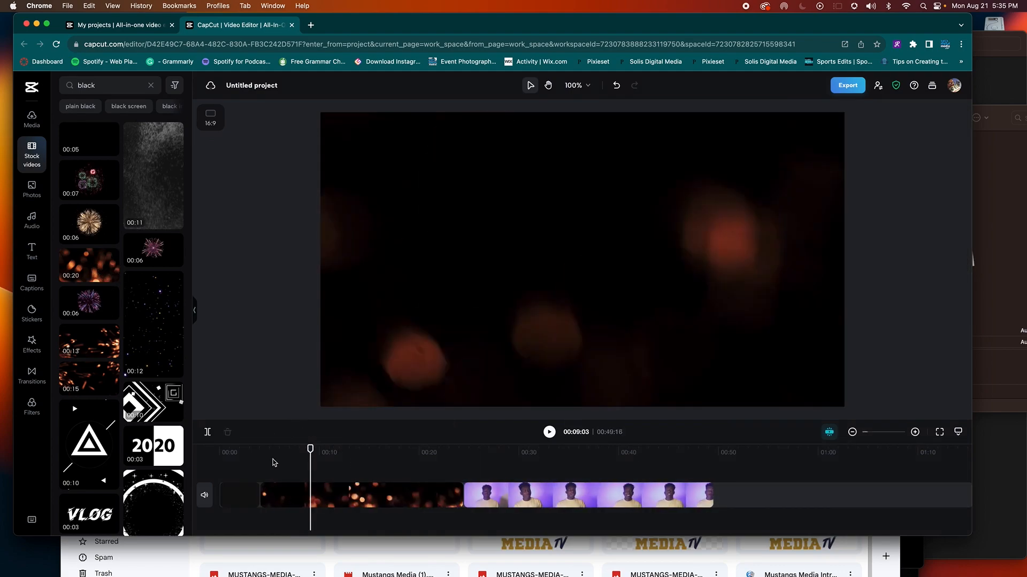
left_click(261, 451)
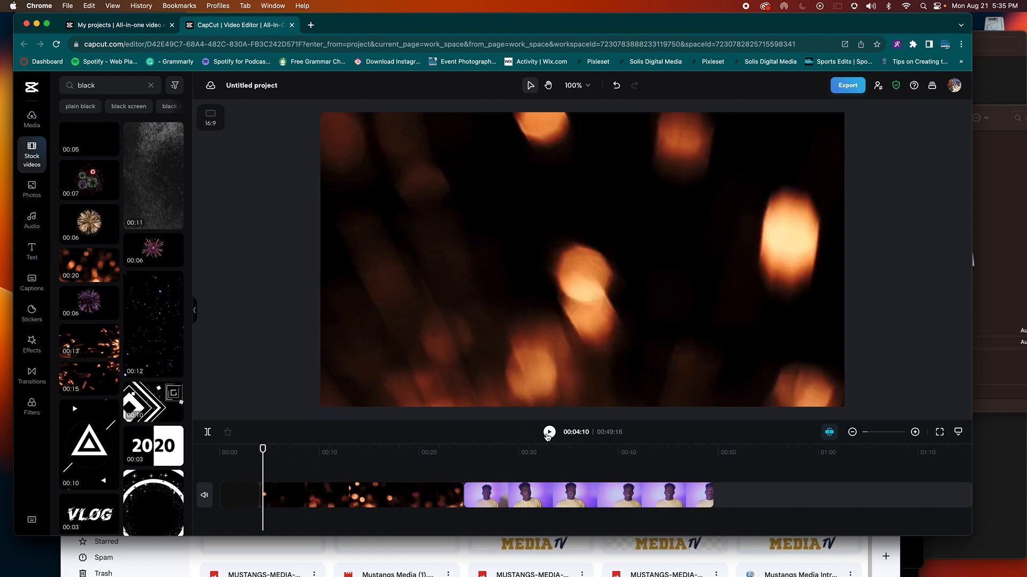
Step: Trim the bokeh clip to about 9 seconds and discard a trial stock clip
left_click(549, 432)
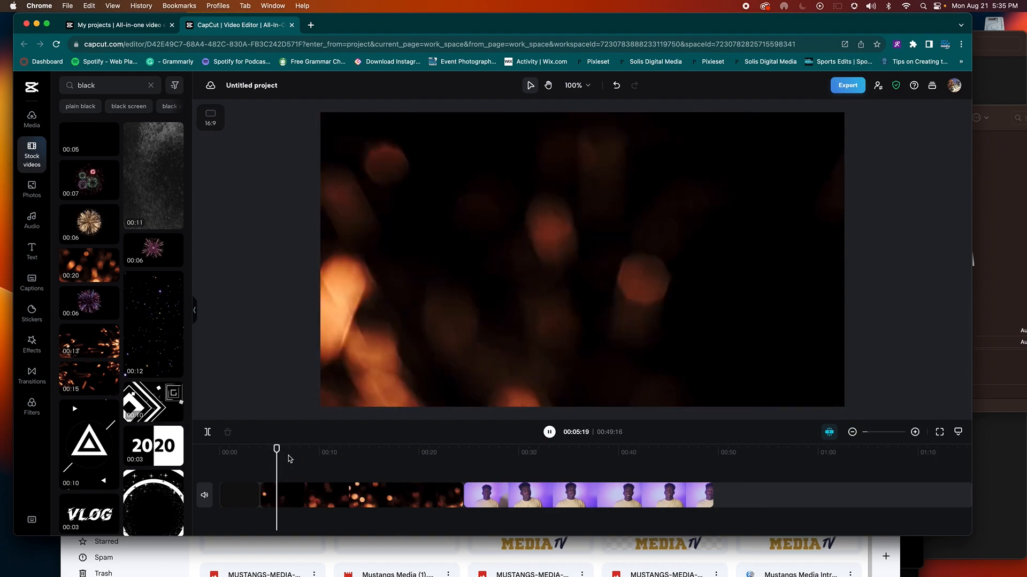
left_click(270, 494)
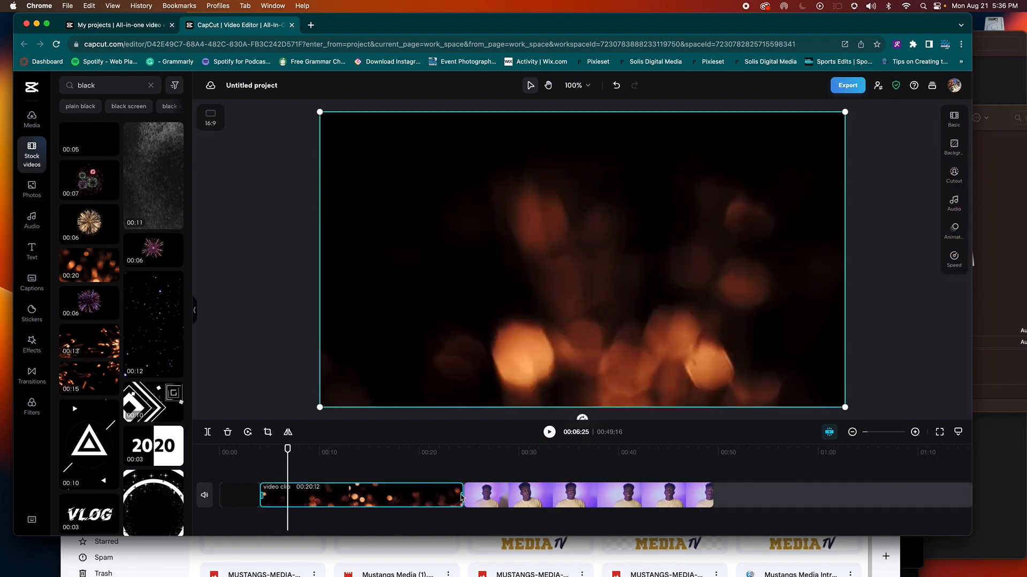
left_click_drag(460, 496, 356, 496)
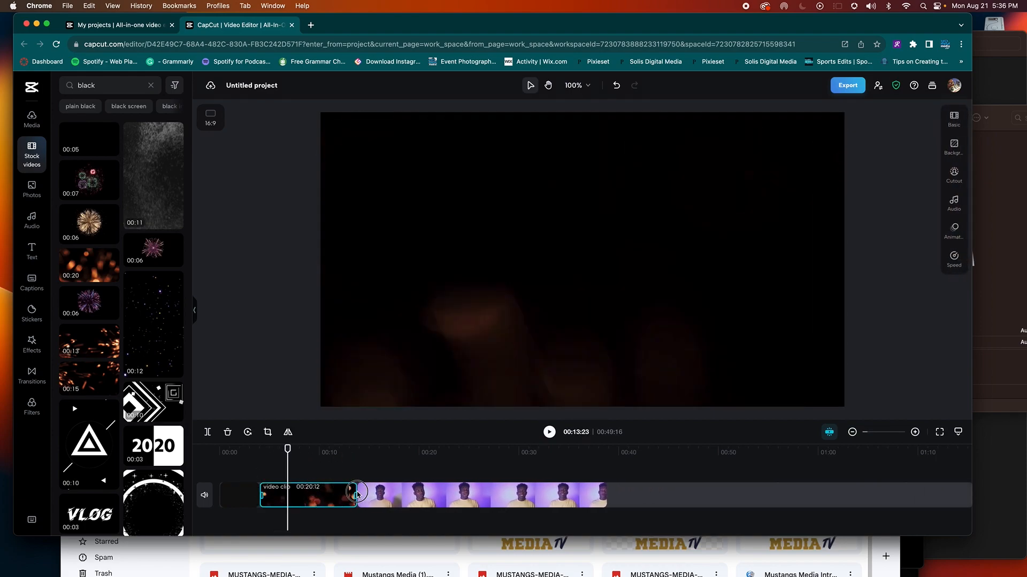
scroll(128, 210, "down", 5)
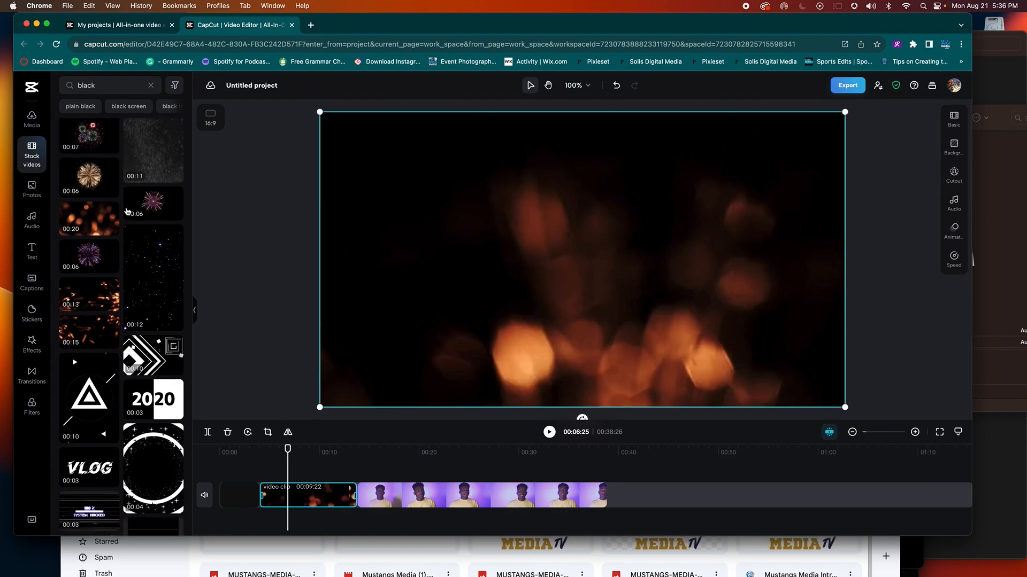
scroll(128, 210, "down", 2)
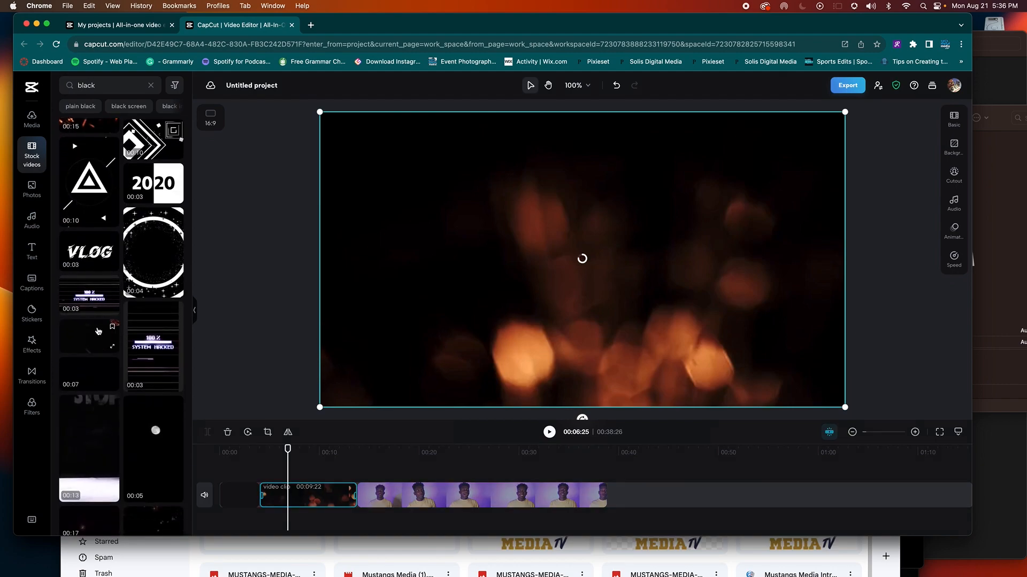
left_click(99, 332)
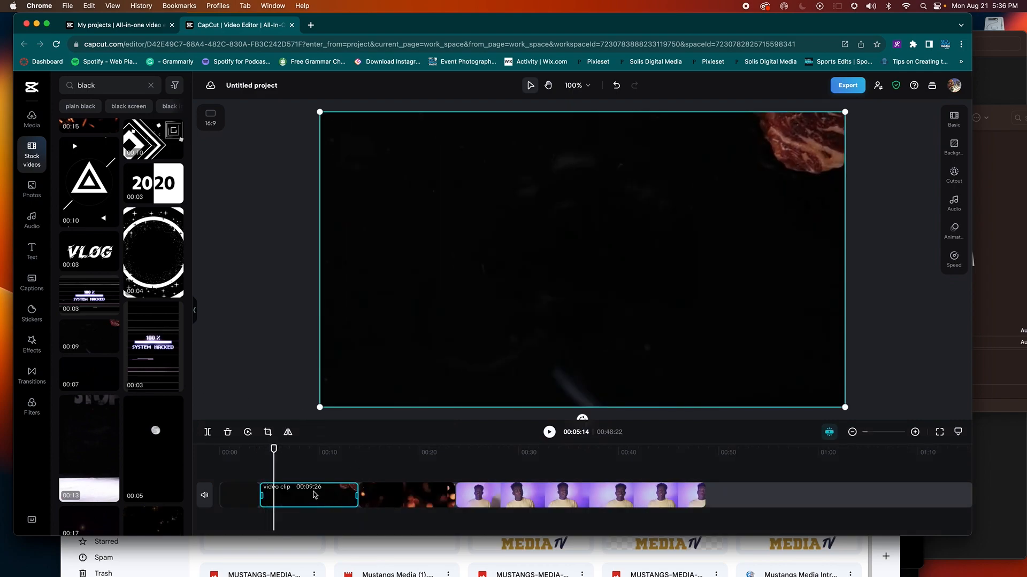
key("Delete")
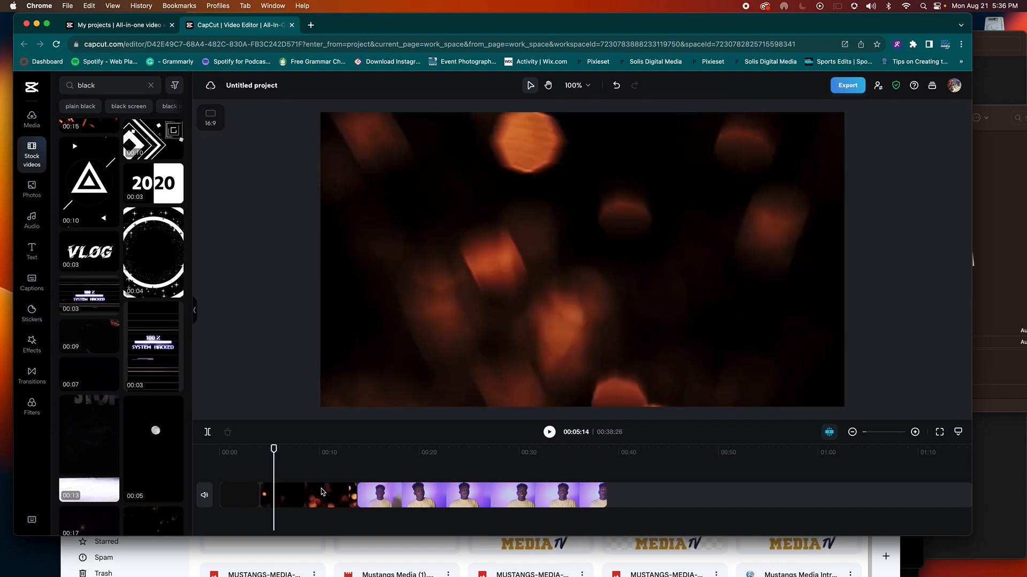
Step: Add the plain black stock clip at 4 seconds and delete the bokeh clip
left_click(112, 84)
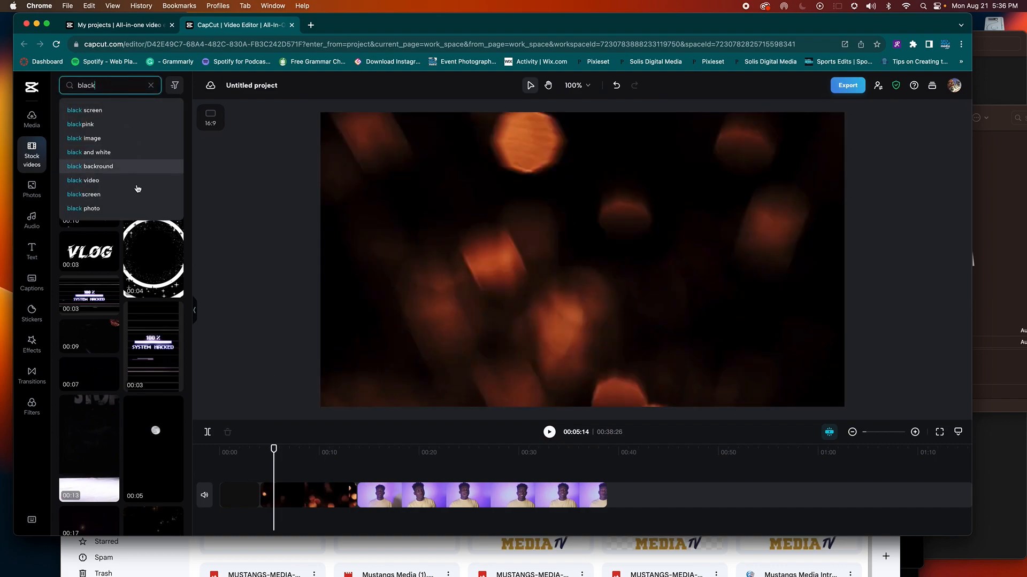
scroll(128, 272, "down", 1)
scroll(123, 274, "up", 5)
left_click(218, 230)
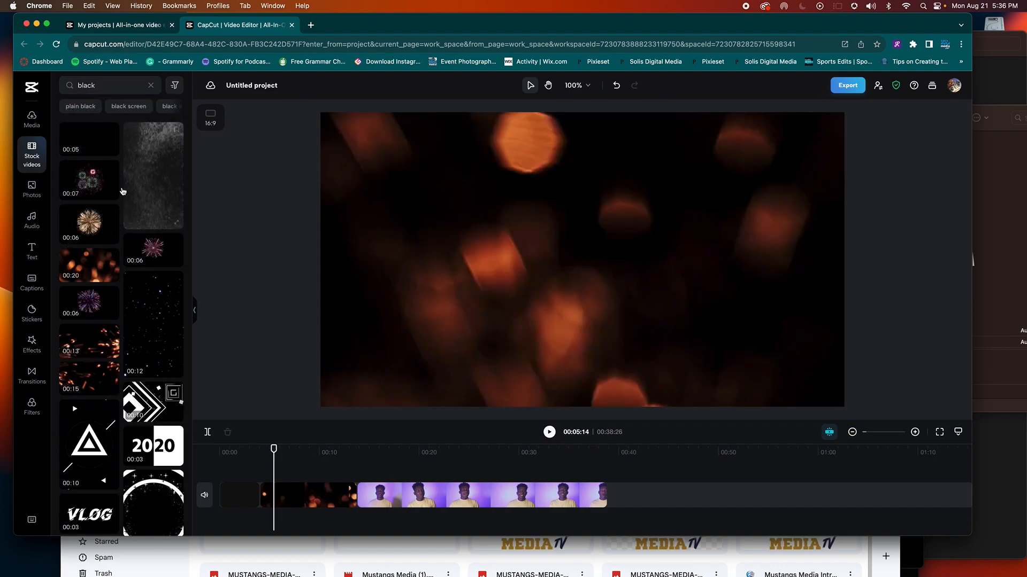
left_click(89, 141)
left_click(381, 493)
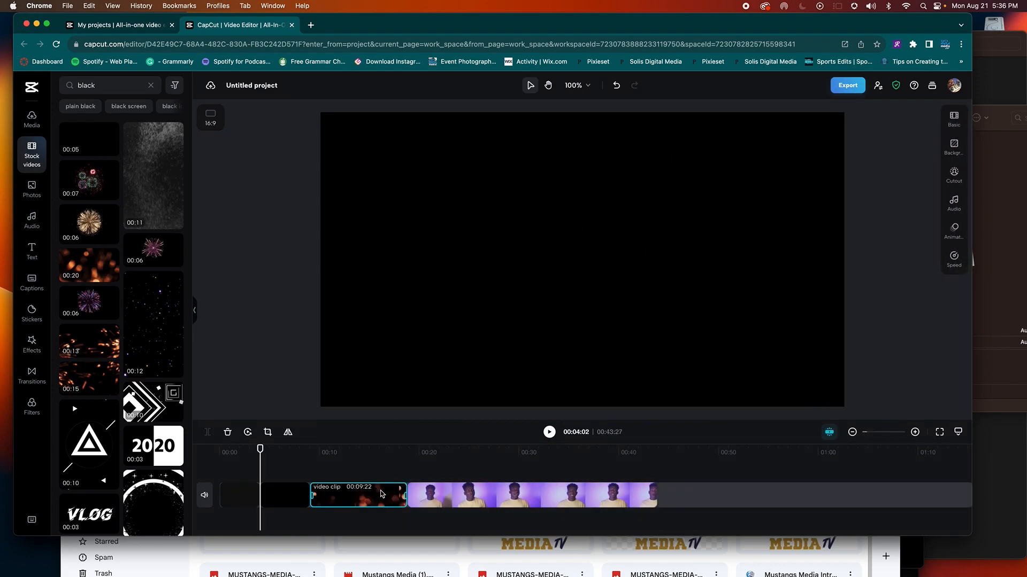
key("Delete")
Step: Move the black clip onto the main track just before the talking-head clip
left_click(304, 497)
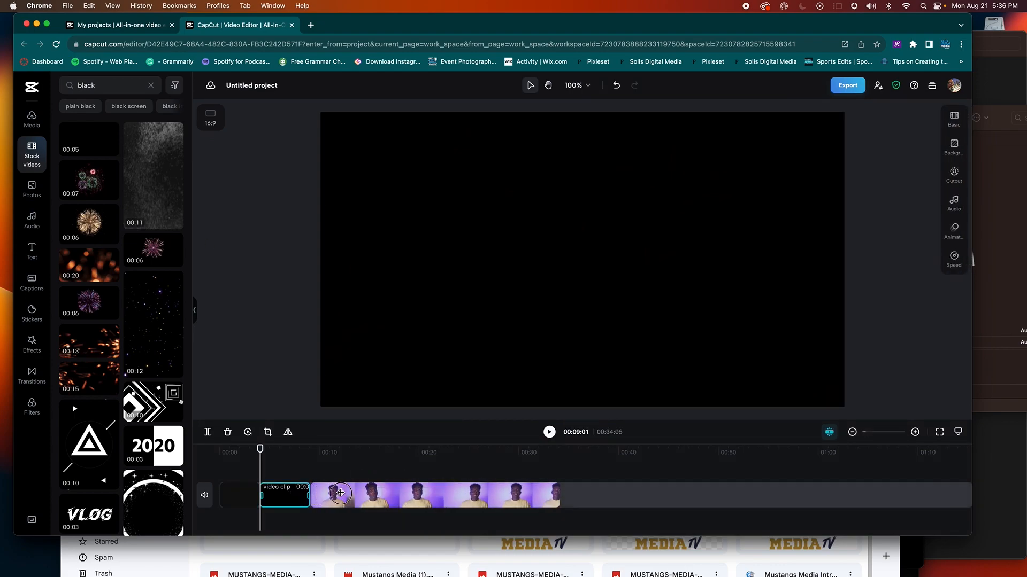
left_click_drag(303, 495, 412, 499)
left_click(285, 497)
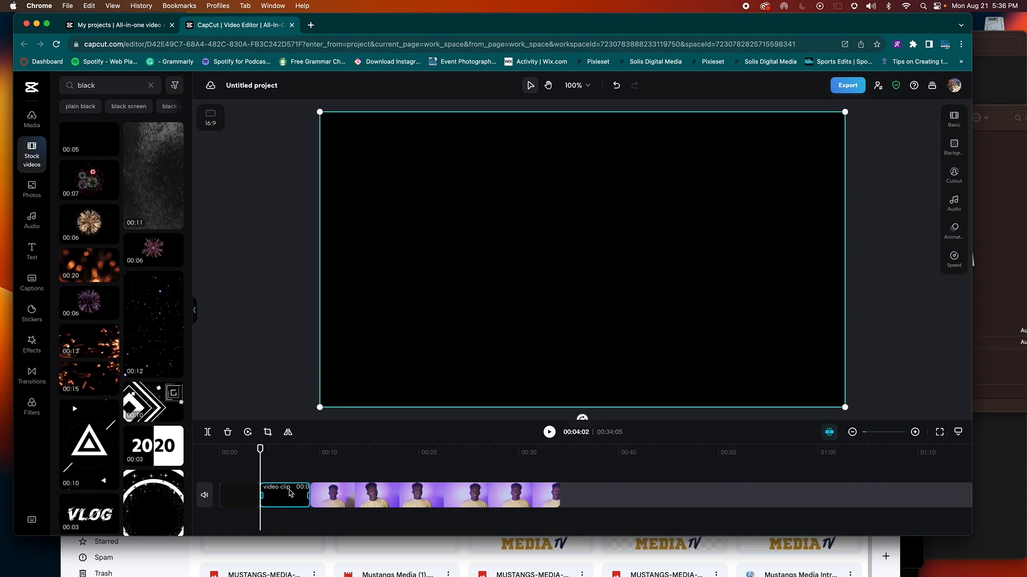
left_click(308, 450)
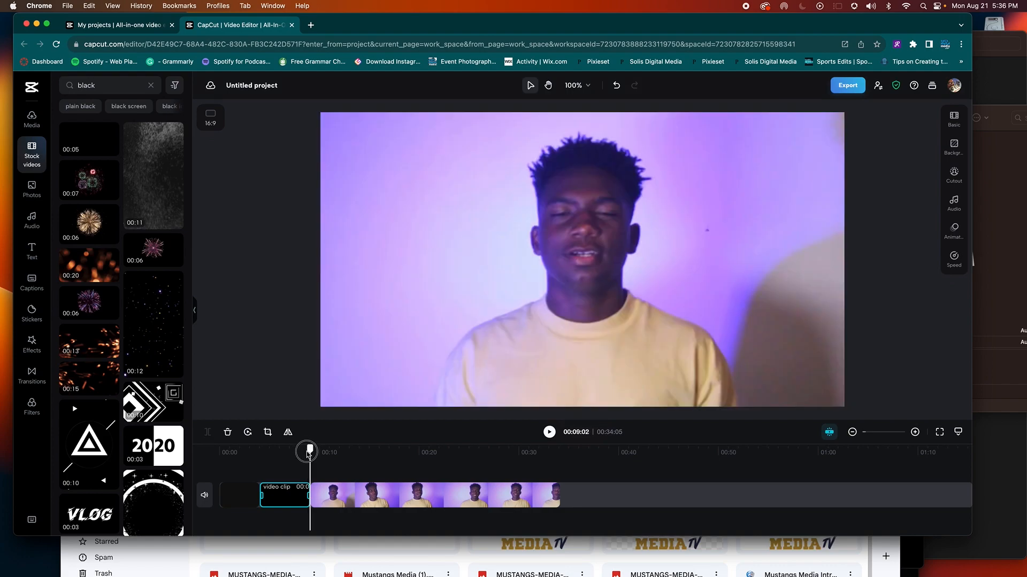
left_click_drag(275, 500, 324, 500)
left_click_drag(310, 449, 265, 466)
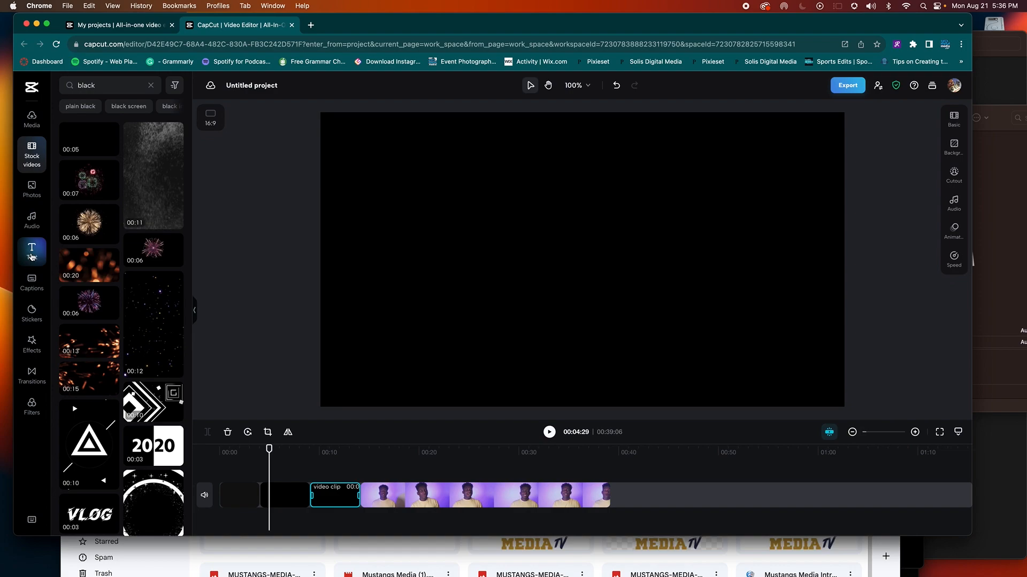
Step: Add an 'Add heading' text clip, stretch it over the black opening, and show its Basic settings
left_click(32, 254)
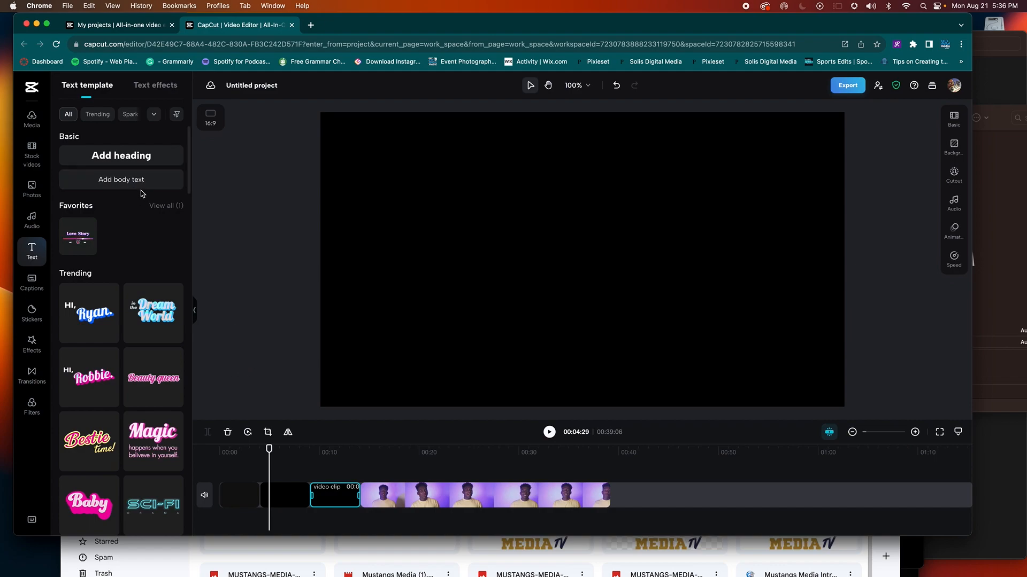
left_click(122, 156)
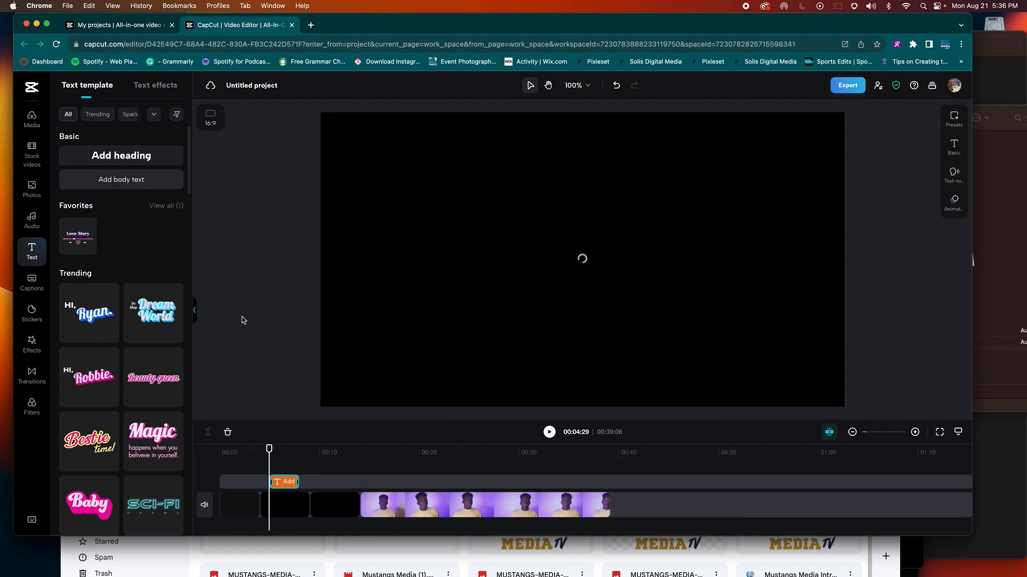
left_click_drag(296, 481, 352, 483)
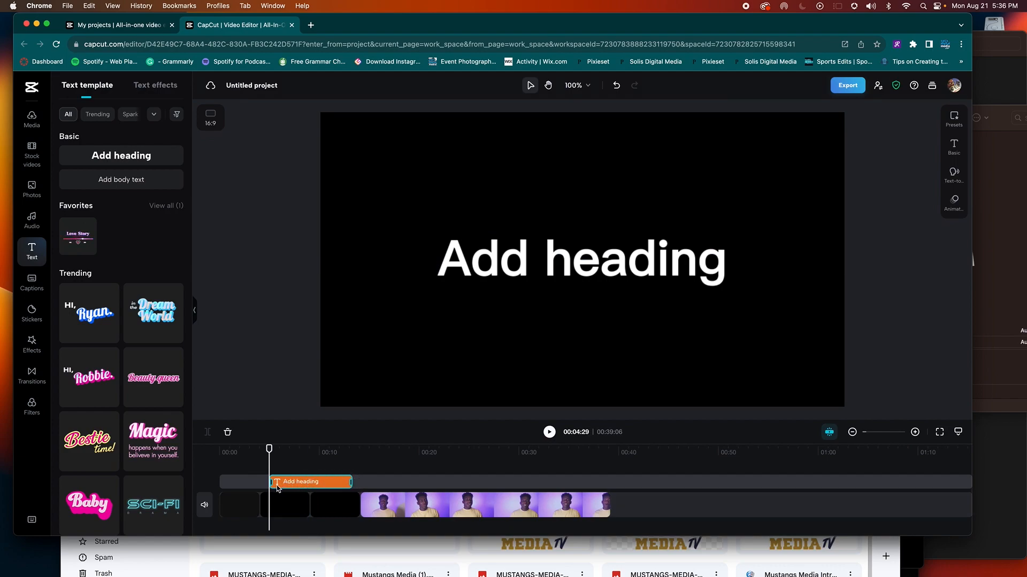
left_click(285, 483)
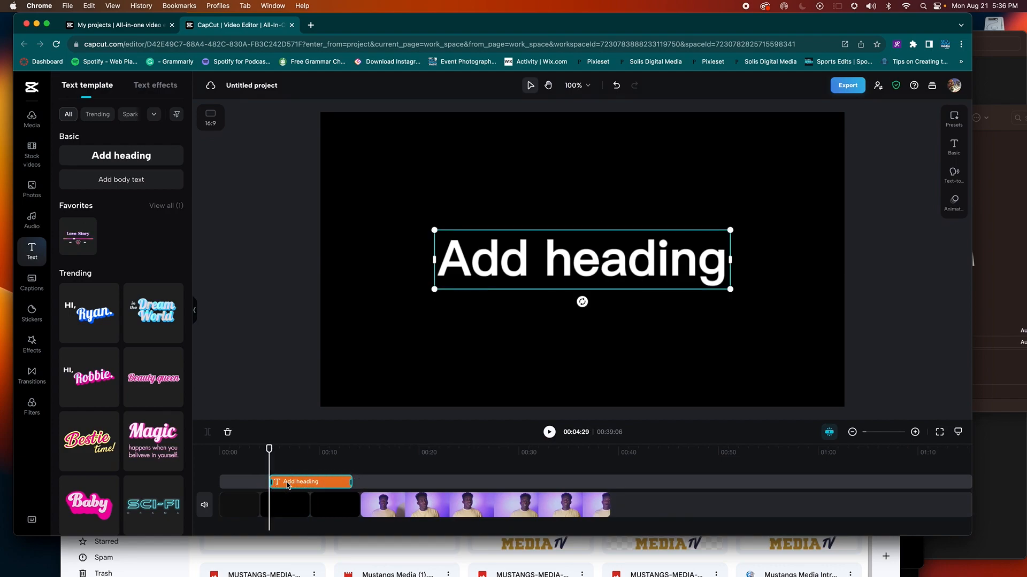
left_click(955, 146)
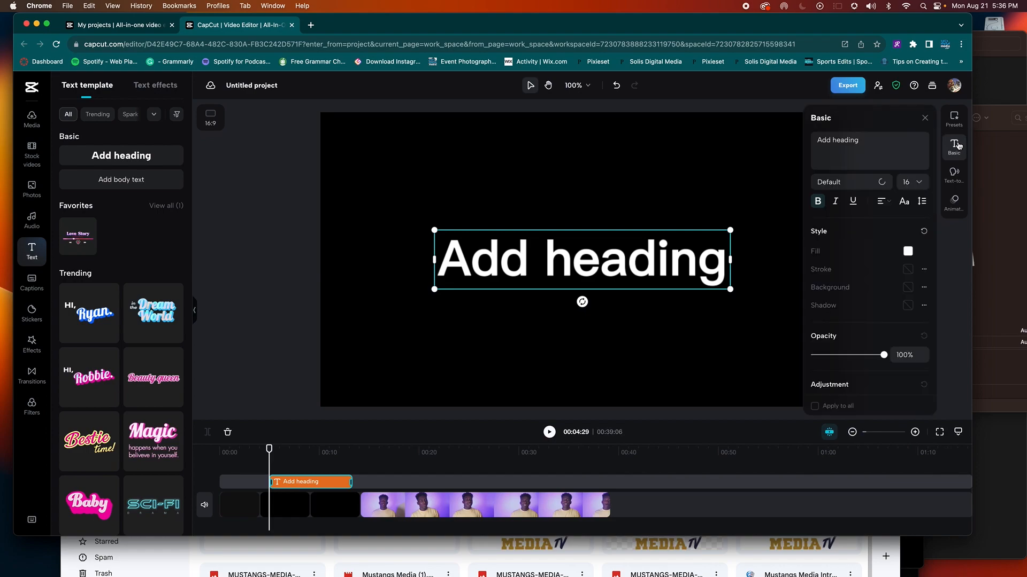
Step: Set the heading font to OpenSerif-Bold and its size to 59%
left_click(871, 186)
scroll(862, 262, "down", 2)
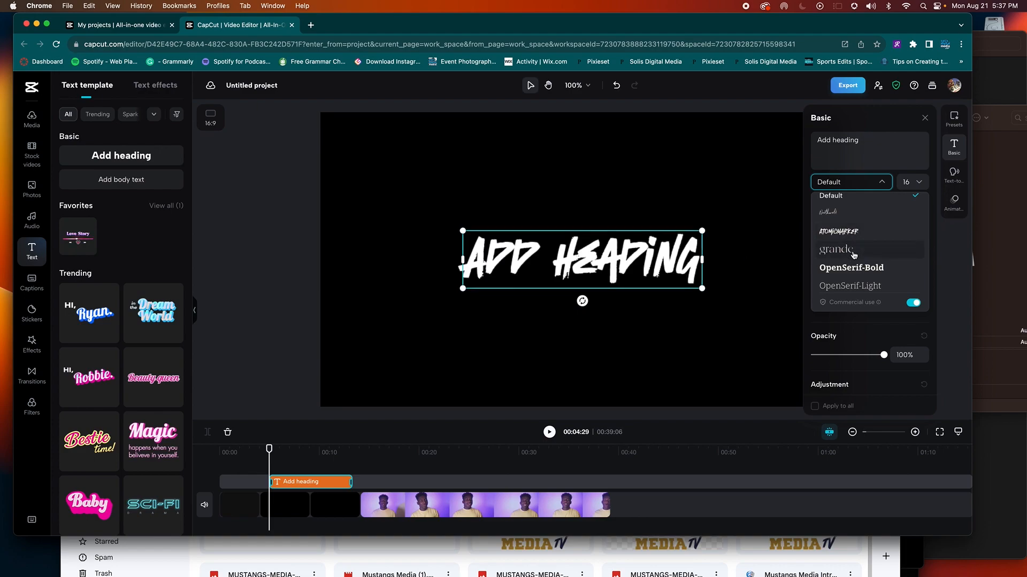
left_click(854, 267)
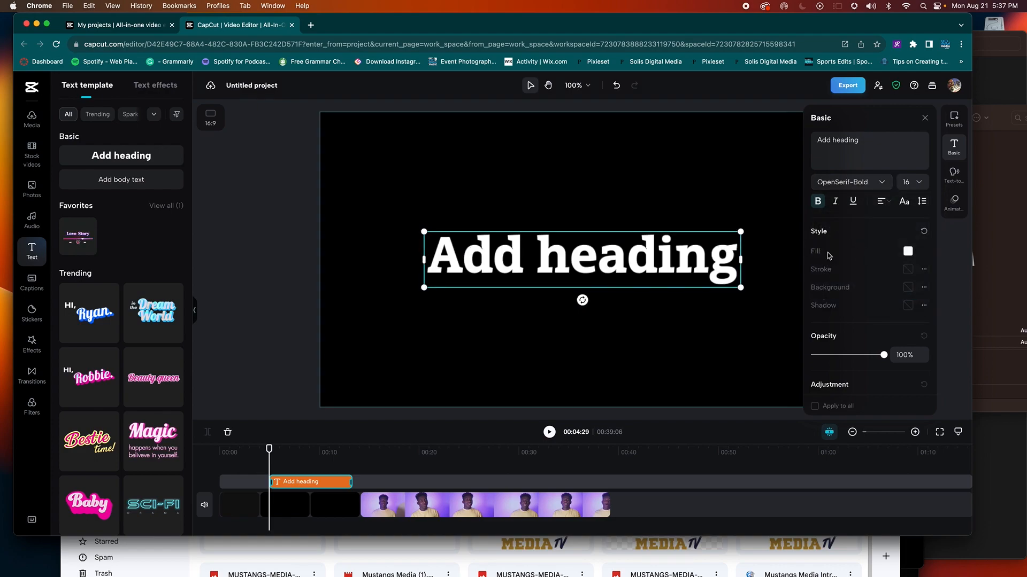
scroll(845, 363, "down", 3)
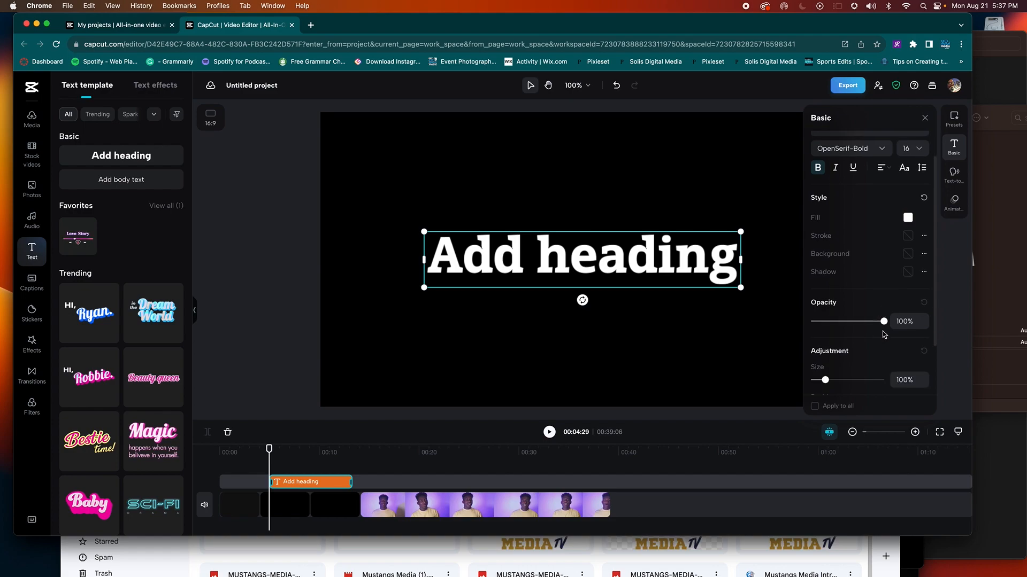
left_click_drag(826, 351, 821, 351)
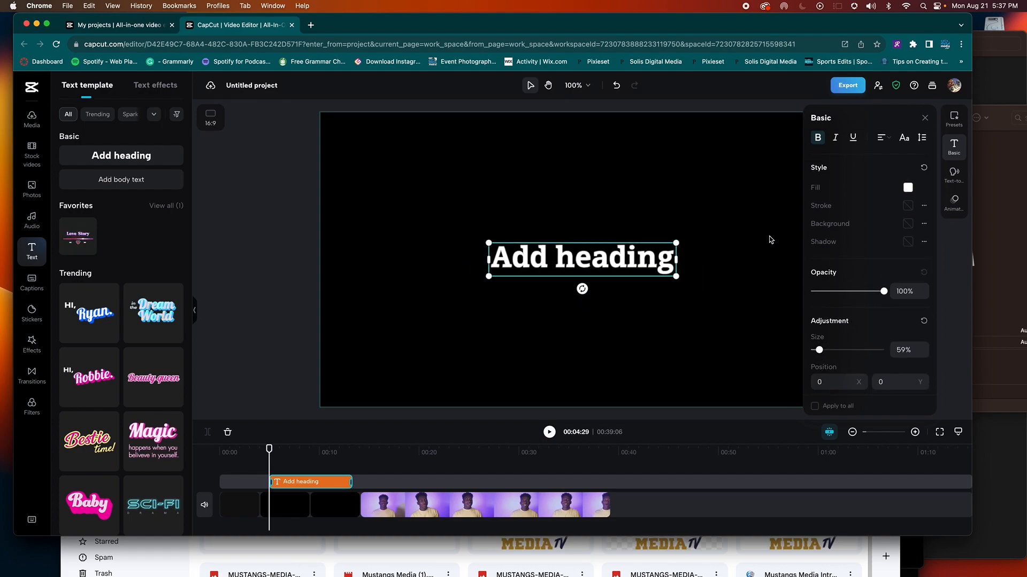
Step: Lower the editor window and close the extra empty browser window
left_click_drag(585, 25, 584, 73)
left_click(525, 25)
key("super+w")
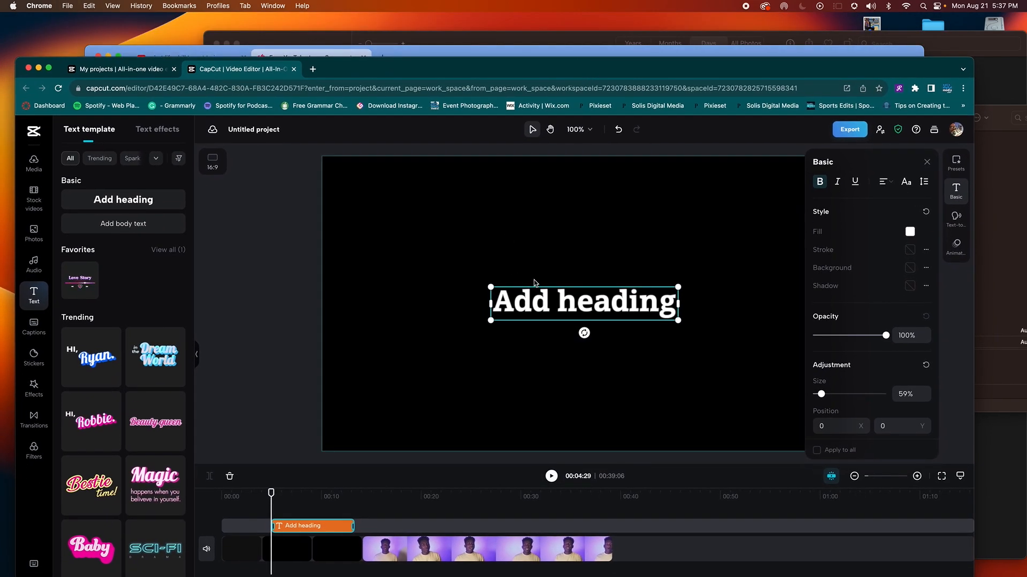
Step: Enter editing on the canvas heading and select all of its text
double_click(571, 297)
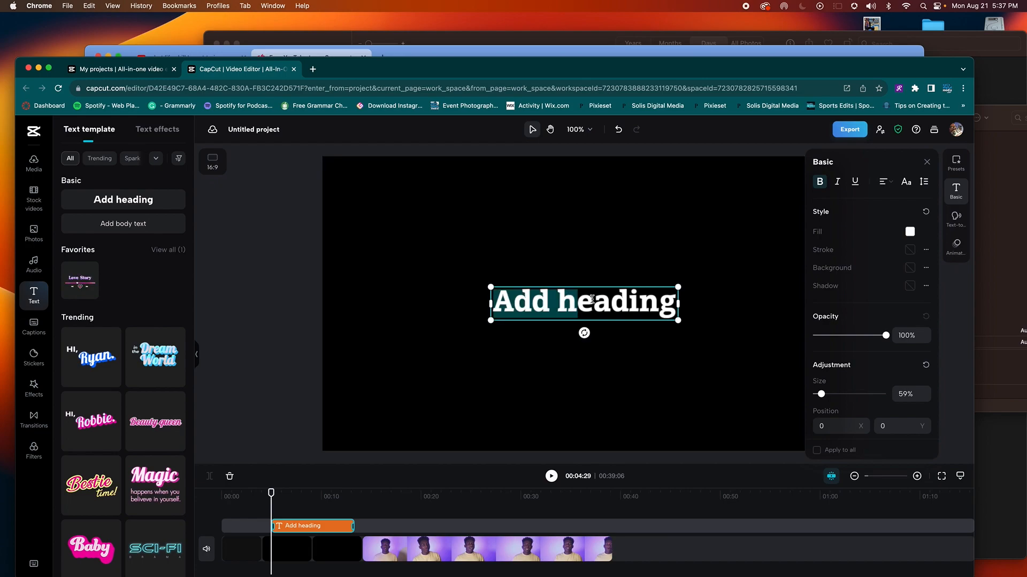
left_click_drag(560, 295, 643, 298)
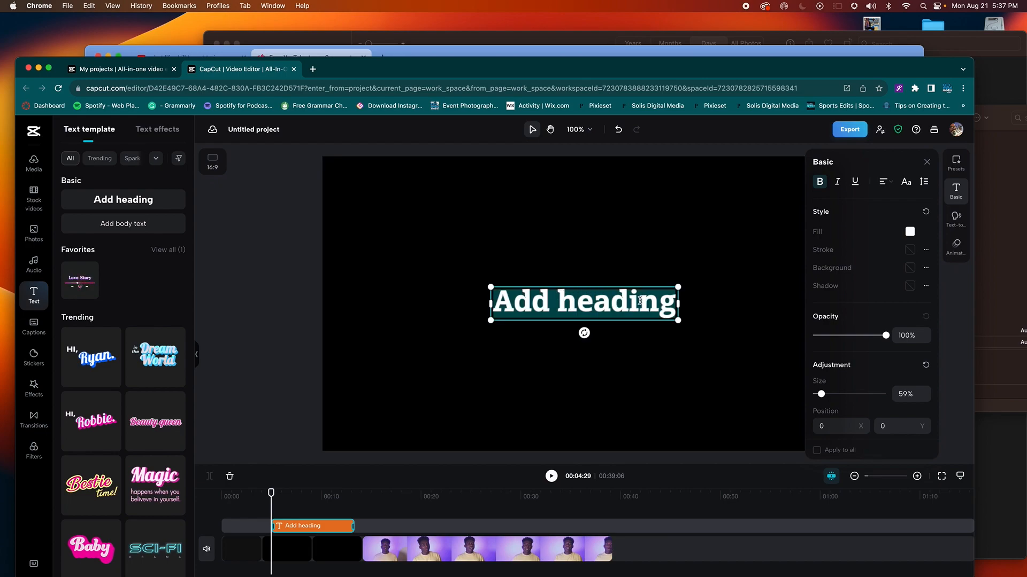
left_click(640, 300)
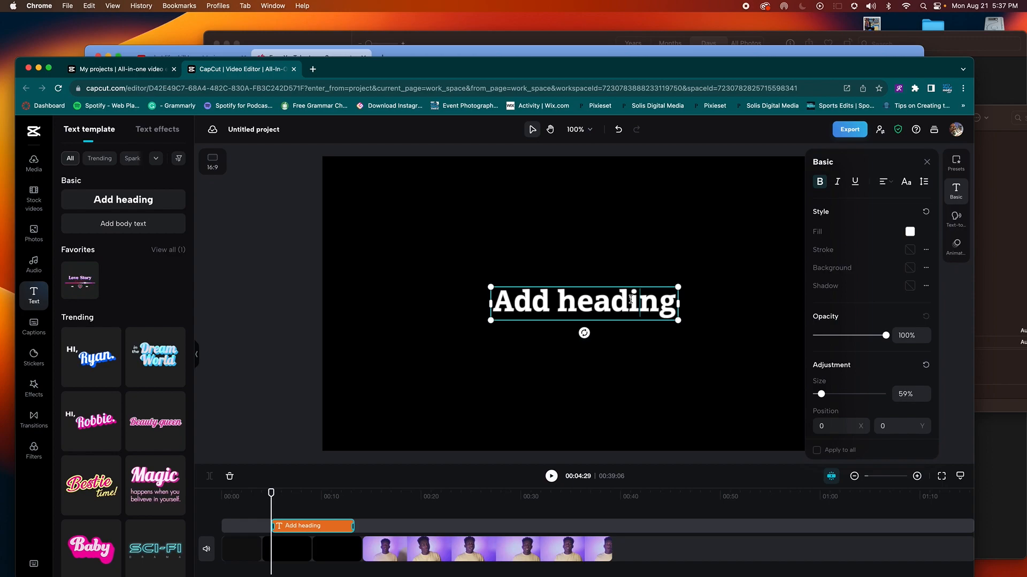
triple_click(630, 299)
Step: Type the title 'What Life Skill / Will I Improve On / Before Graduation' across three lines
type("What Llife")
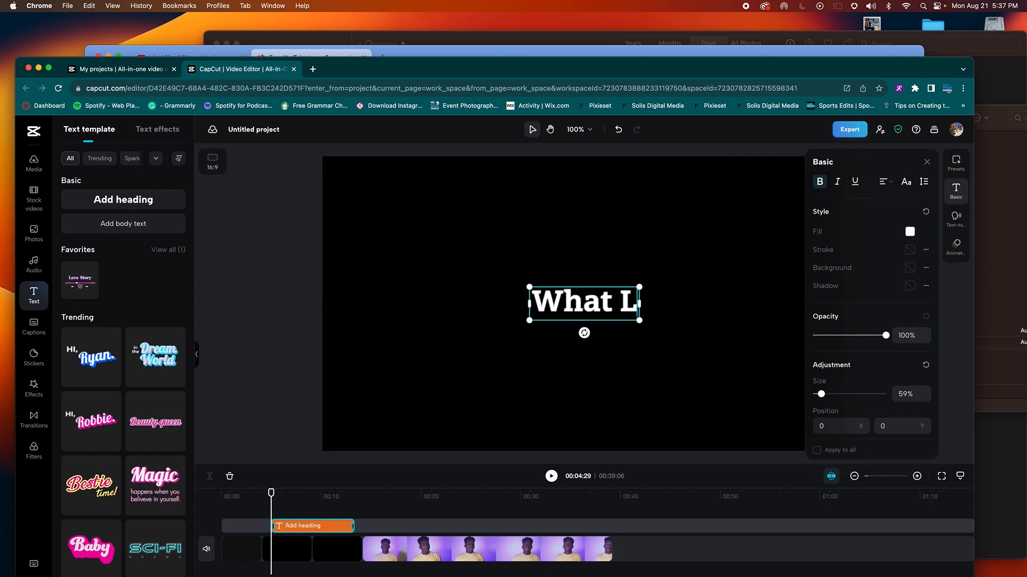
key("BackSpace")
key("BackSpace")
key("BackSpace")
key("BackSpace")
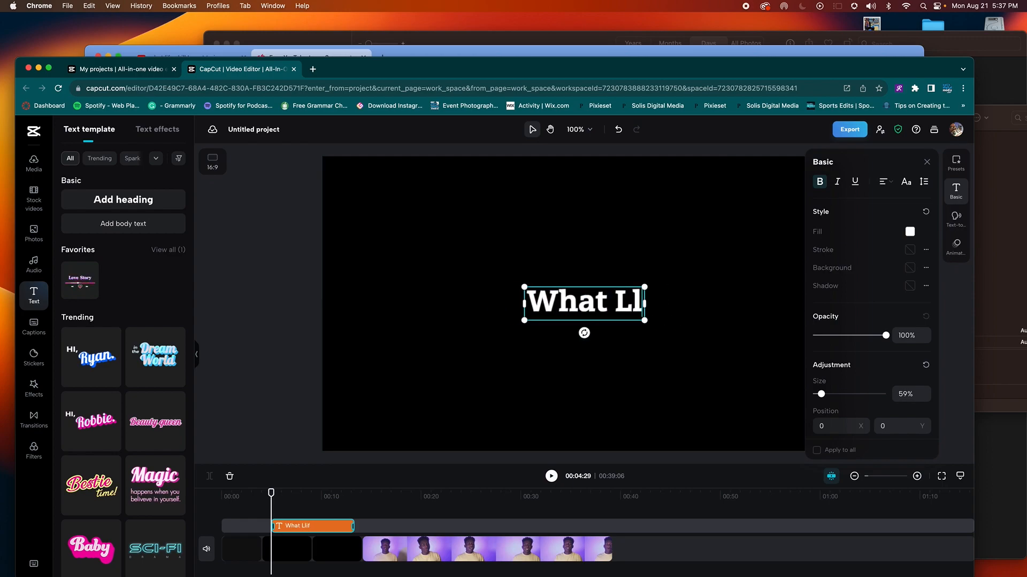
type("ife")
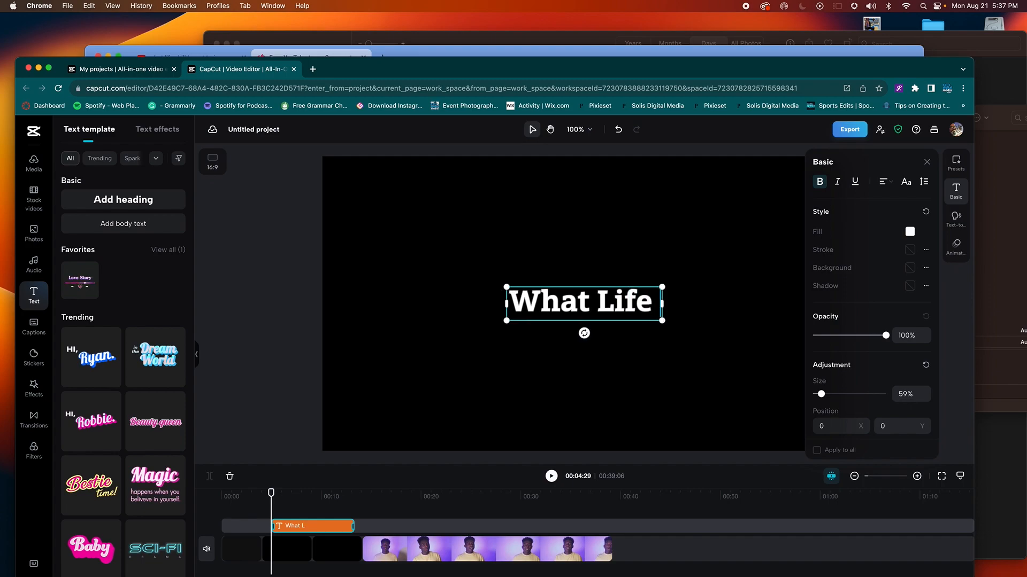
type(" Skill")
key("Return")
type("Will I Im")
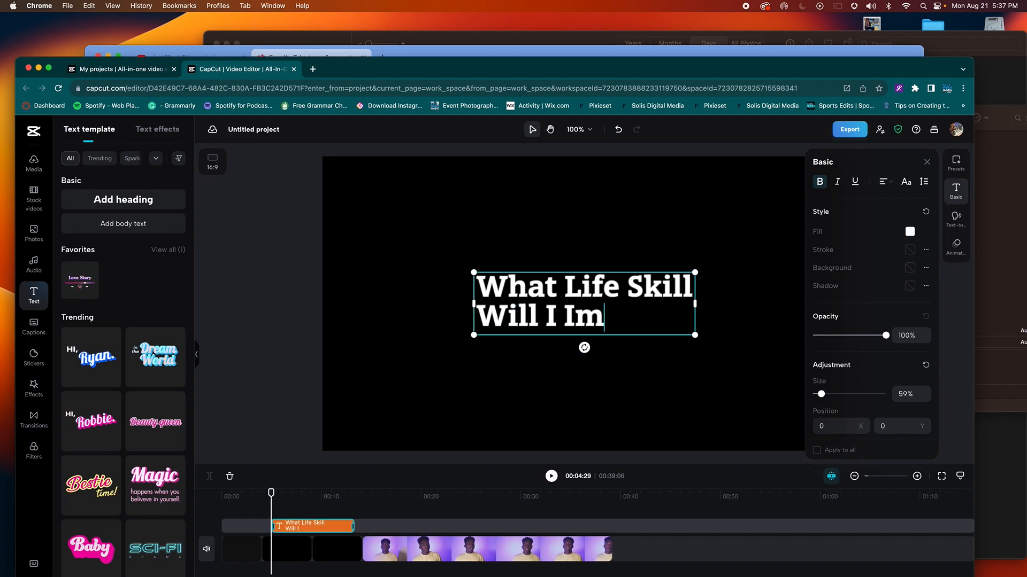
type("prove")
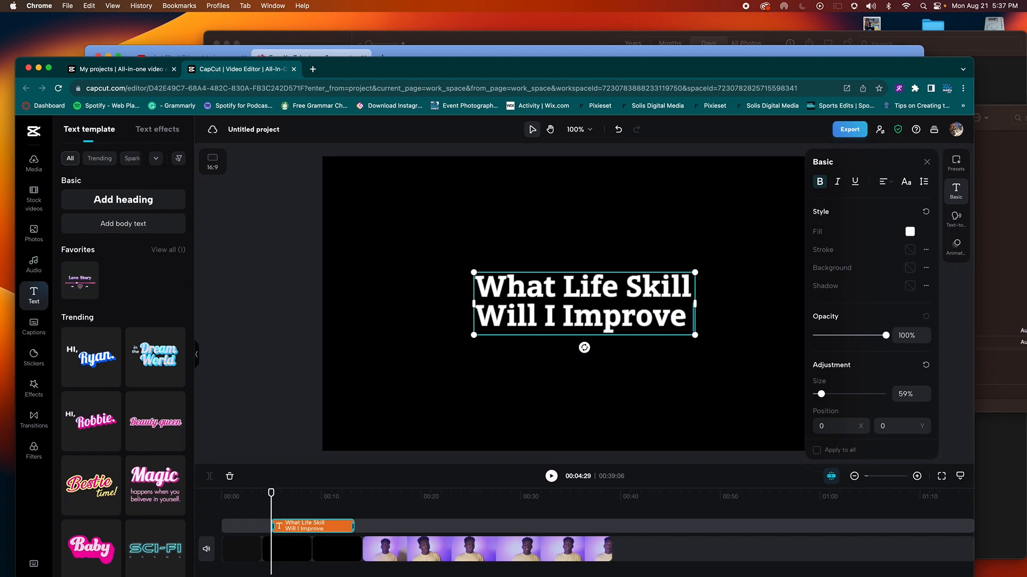
type(" ON")
key("Return")
key("BackSpace")
key("BackSpace")
type("n")
key("Return")
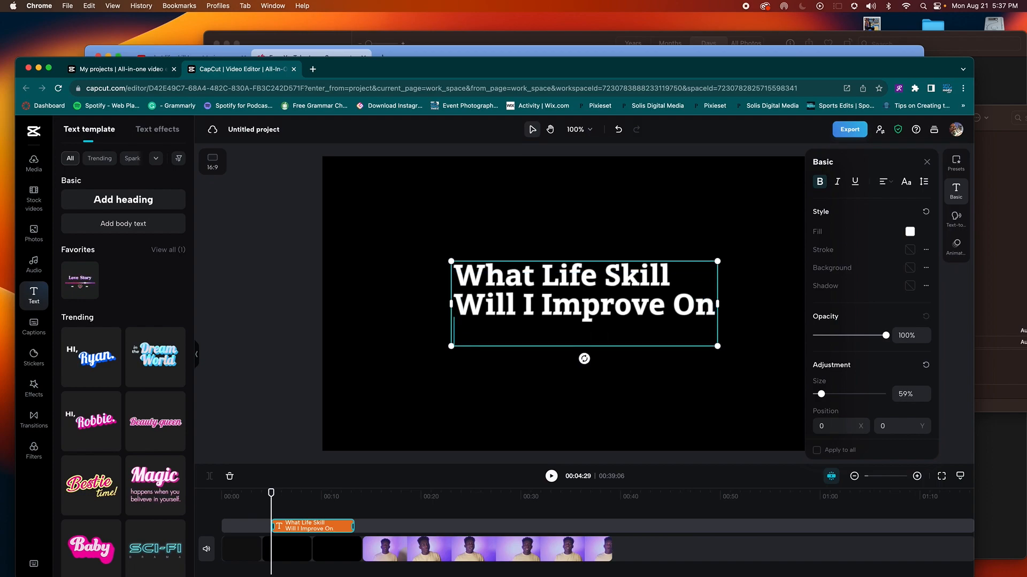
type("Be")
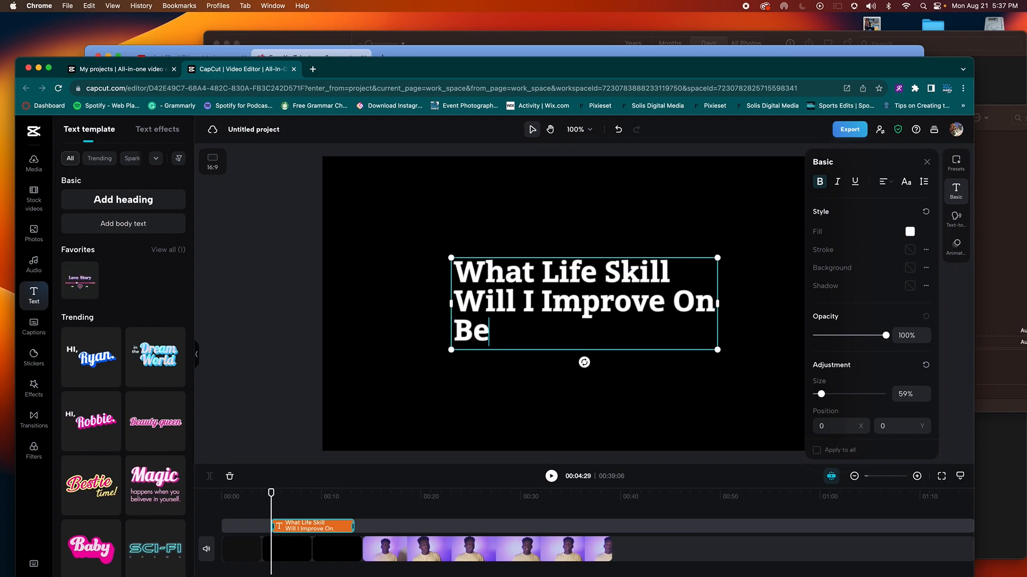
type("ore Graduation")
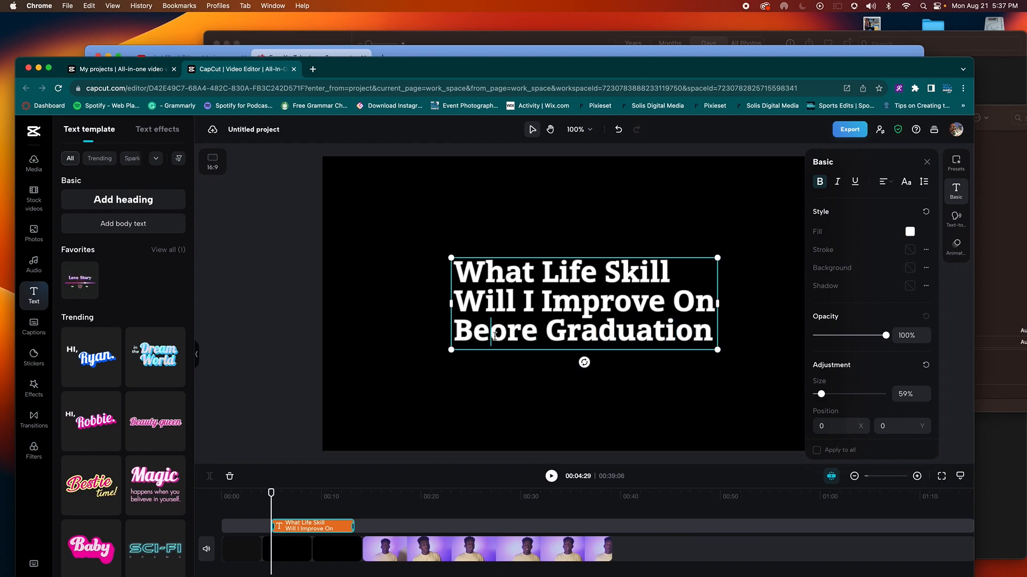
type("f")
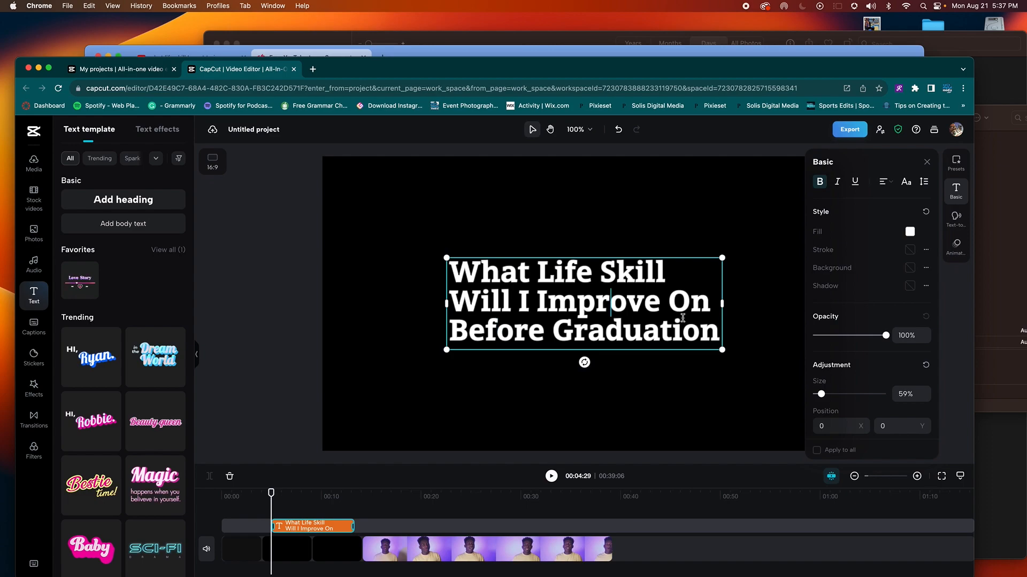
mouse_move(716, 335)
left_mouse_down()
mouse_move(499, 304)
mouse_move(455, 273)
left_mouse_up()
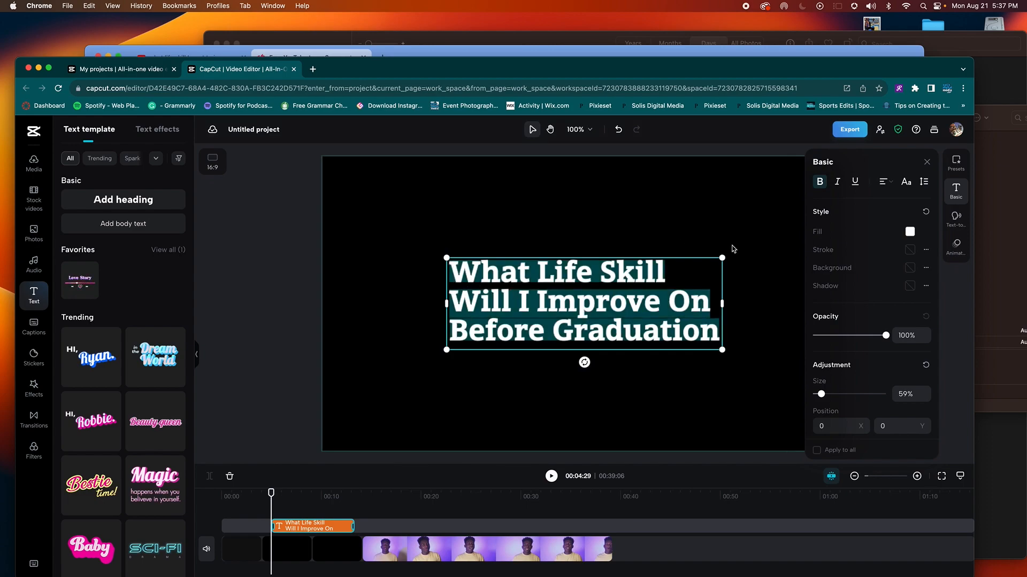
Step: Center-align the three title lines and center the title vertically in the frame
left_click(883, 183)
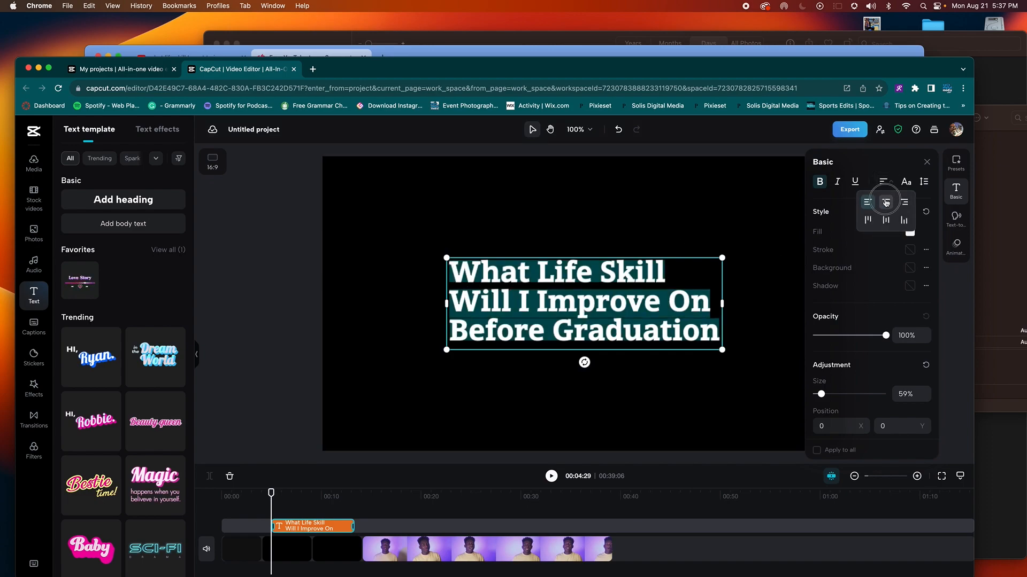
left_click(877, 202)
left_click(686, 250)
left_click(625, 322)
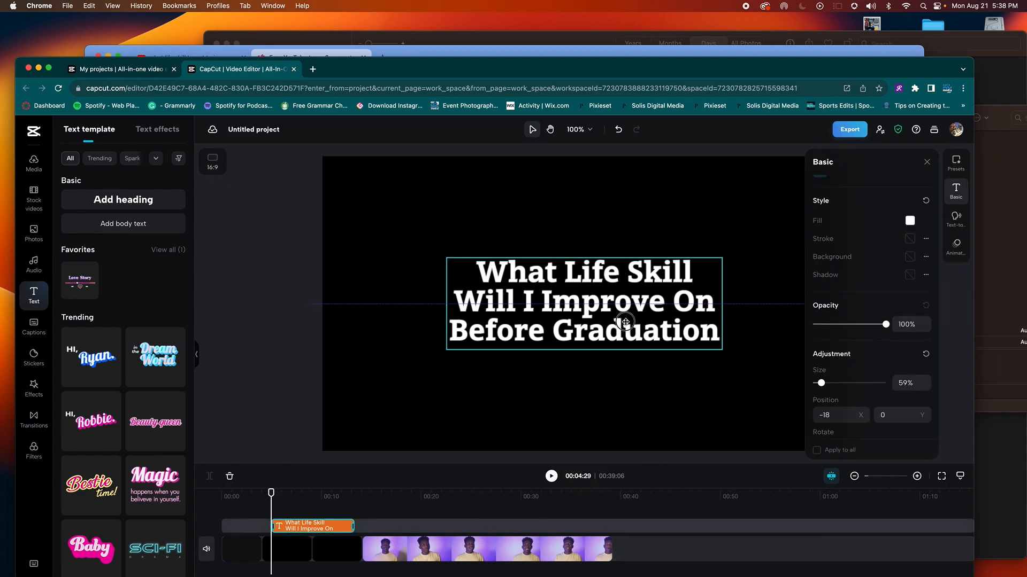
mouse_move(587, 305)
left_mouse_down()
mouse_move(587, 269)
mouse_move(588, 316)
left_mouse_up()
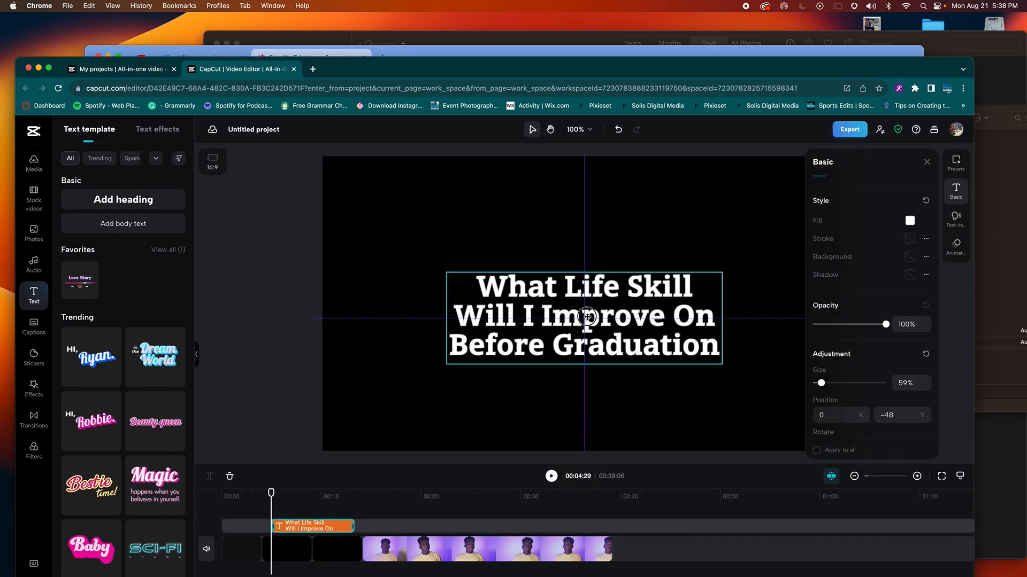
left_click(644, 377)
Step: Preview the intro from the start and close the Basic text properties panel
left_click_drag(272, 494, 227, 495)
left_click(281, 525)
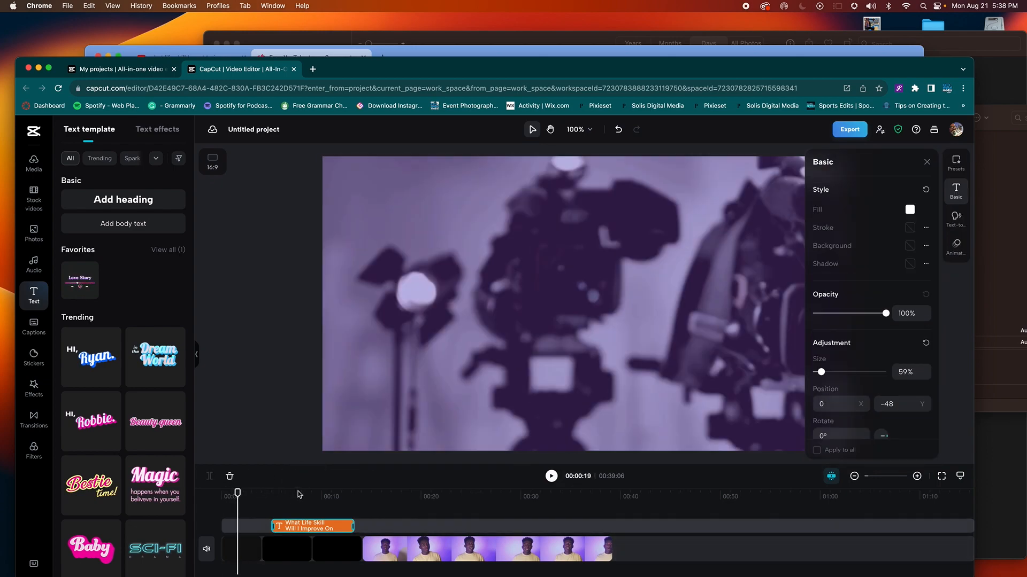
left_click(551, 476)
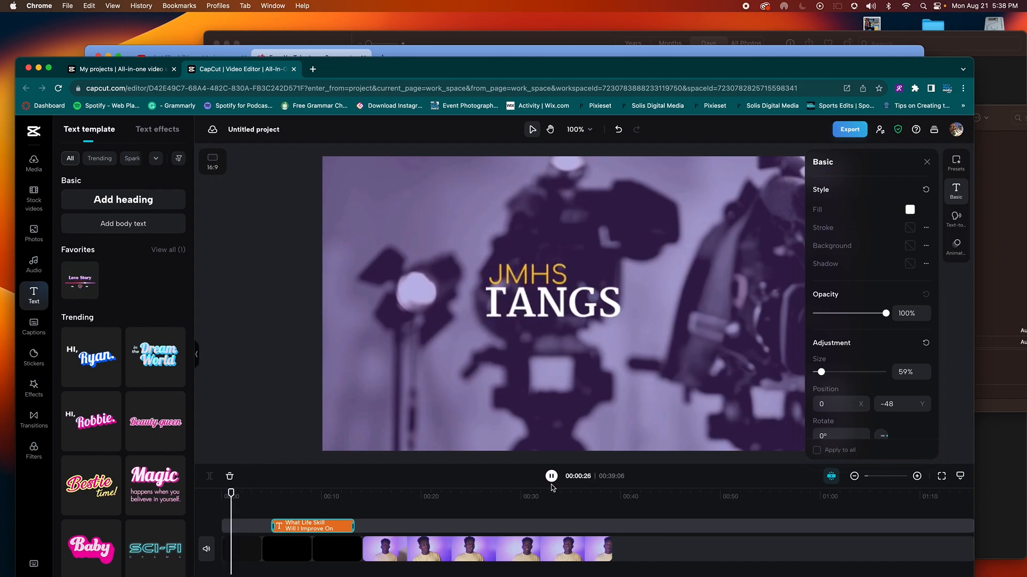
left_click(927, 163)
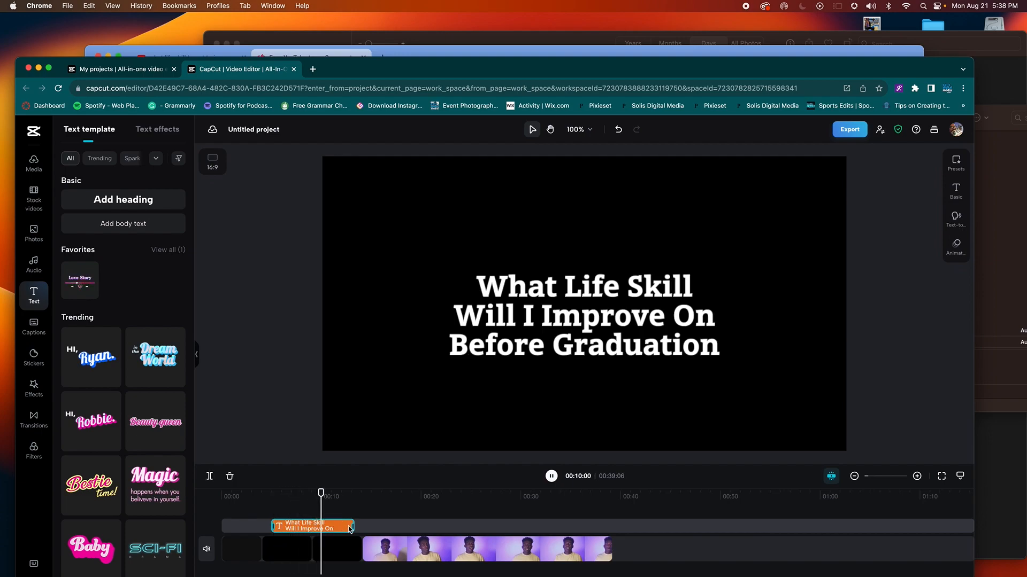
Step: Pause playback and shorten the end of the question title clip
left_click(552, 476)
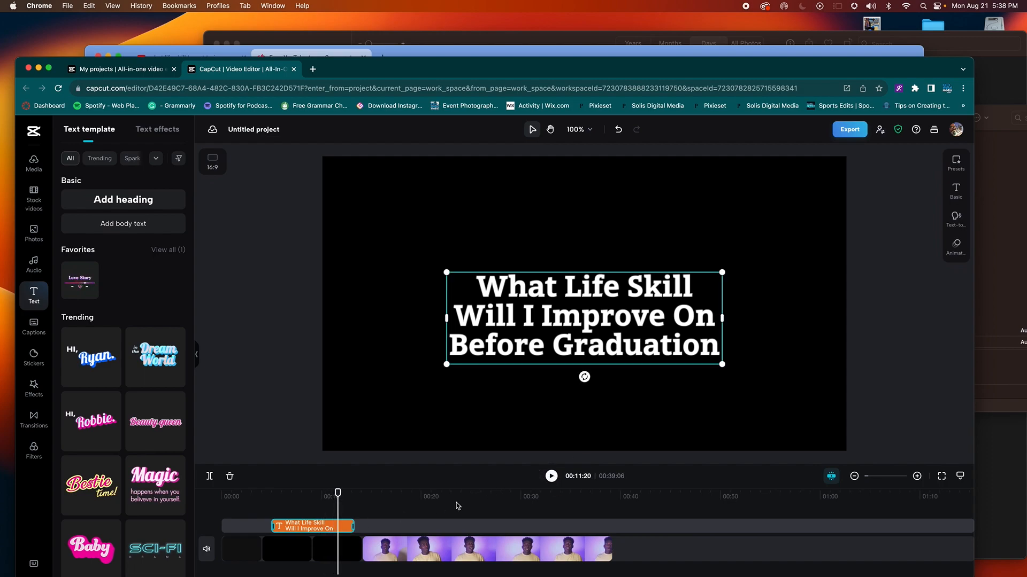
left_click_drag(352, 526, 342, 529)
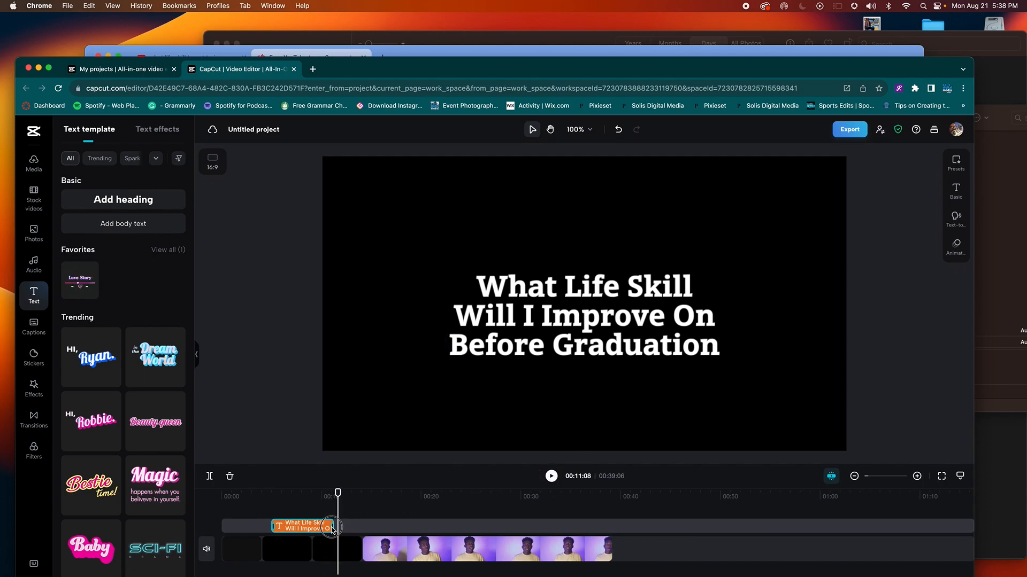
left_click(316, 494)
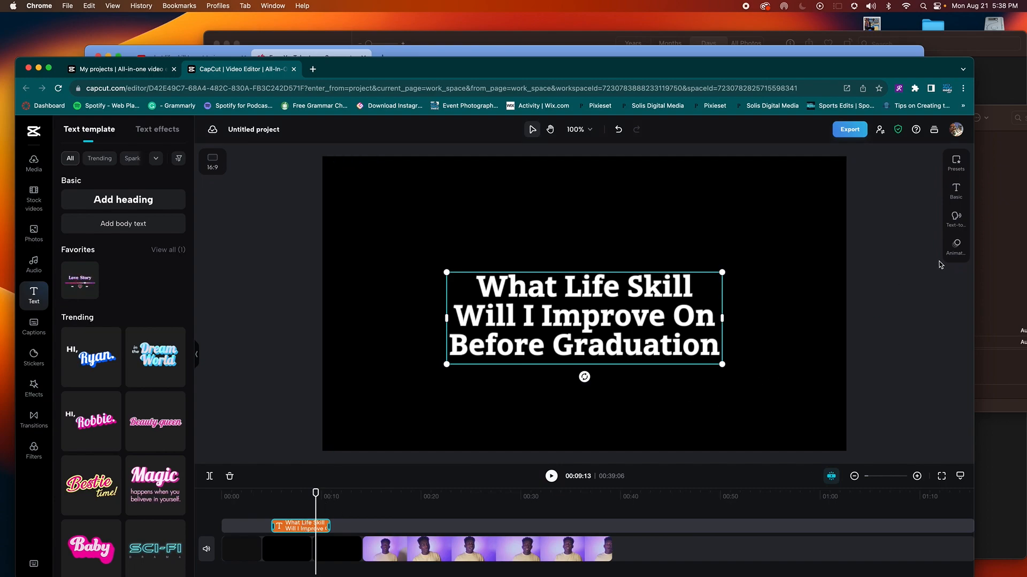
Step: Try the Strobe Border and Flash loop animations on the title and preview them
left_click(955, 249)
left_click(882, 186)
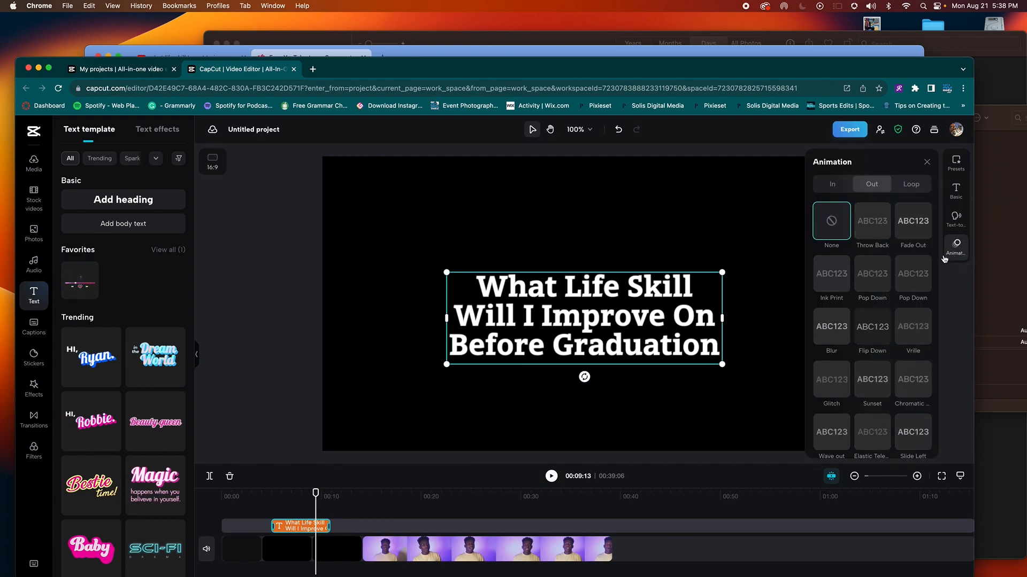
left_click(906, 185)
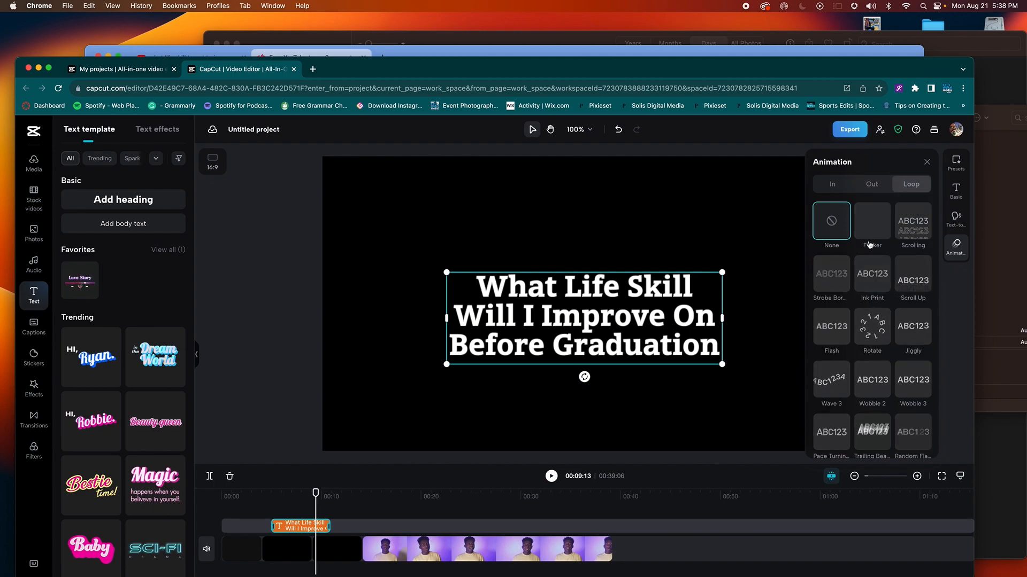
left_click(840, 277)
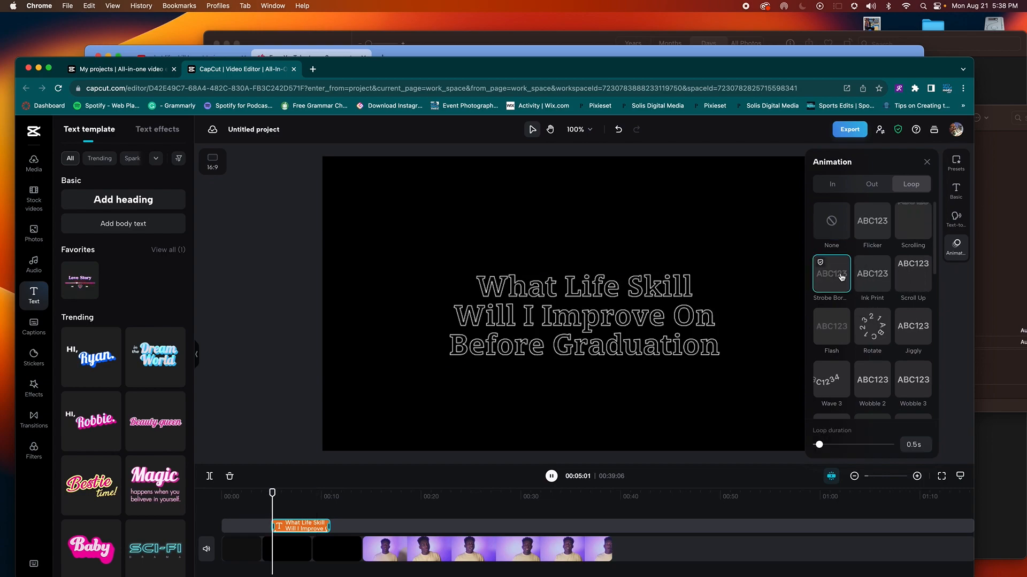
left_click(831, 331)
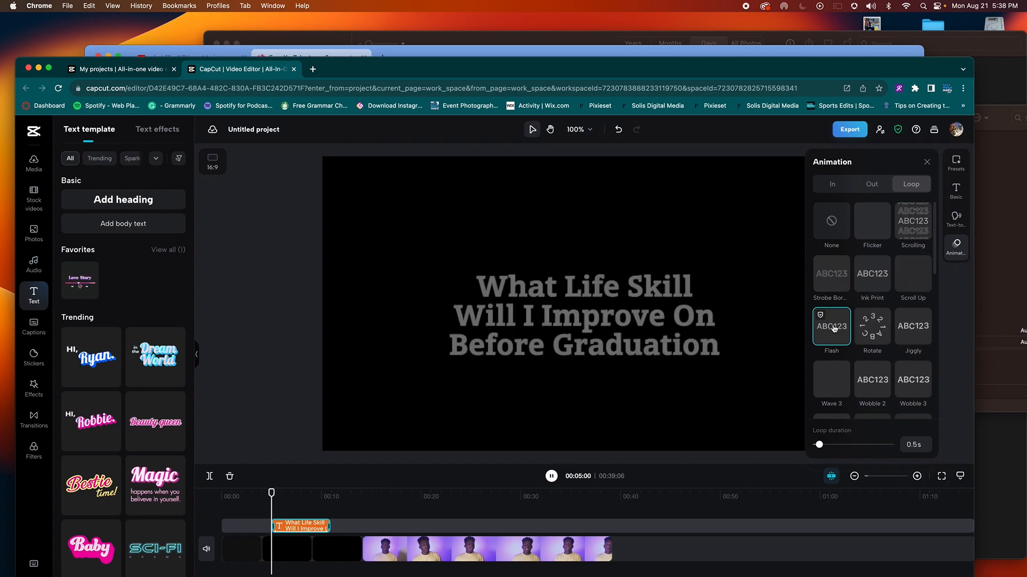
left_click(264, 500)
key("space")
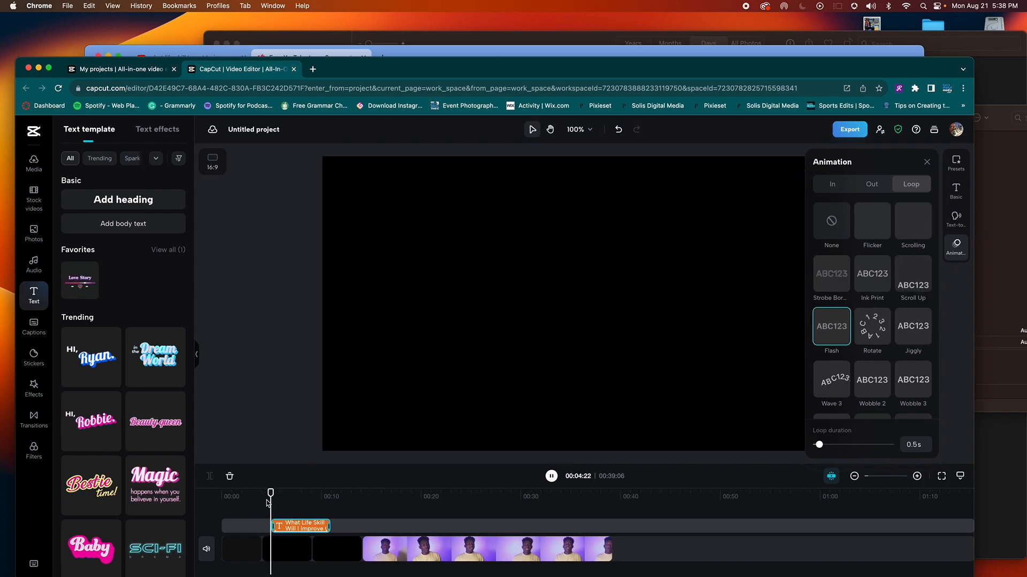
key("space")
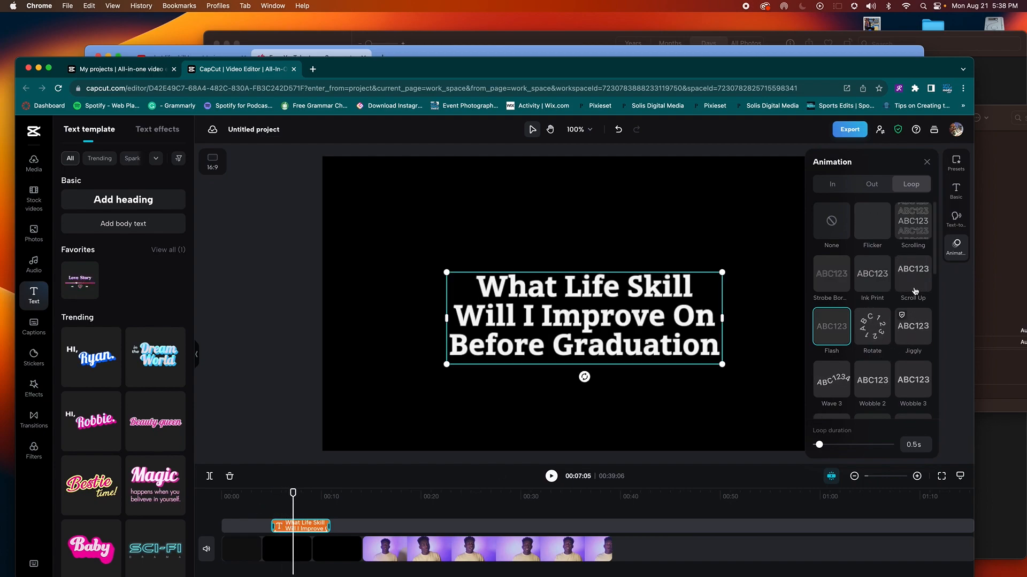
Step: Switch the title's loop animation to Scrolling, then settle on Wobble
left_click(916, 237)
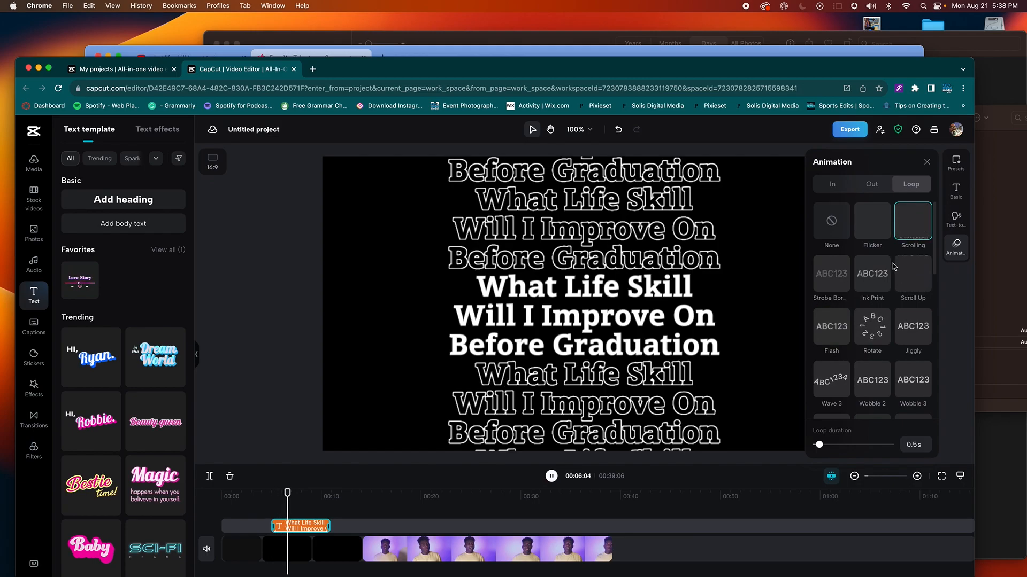
scroll(903, 321, "down", 10)
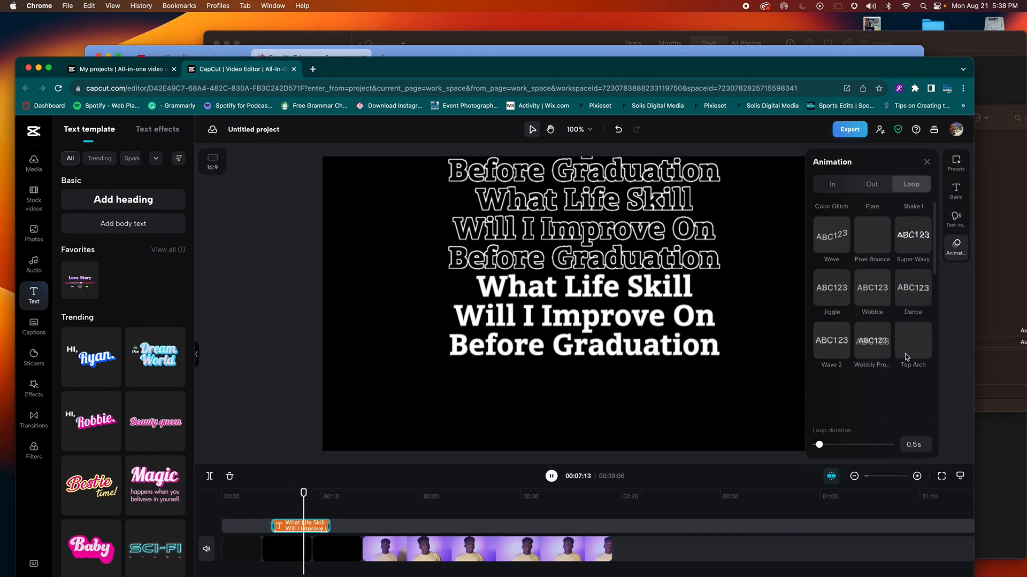
left_click(872, 288)
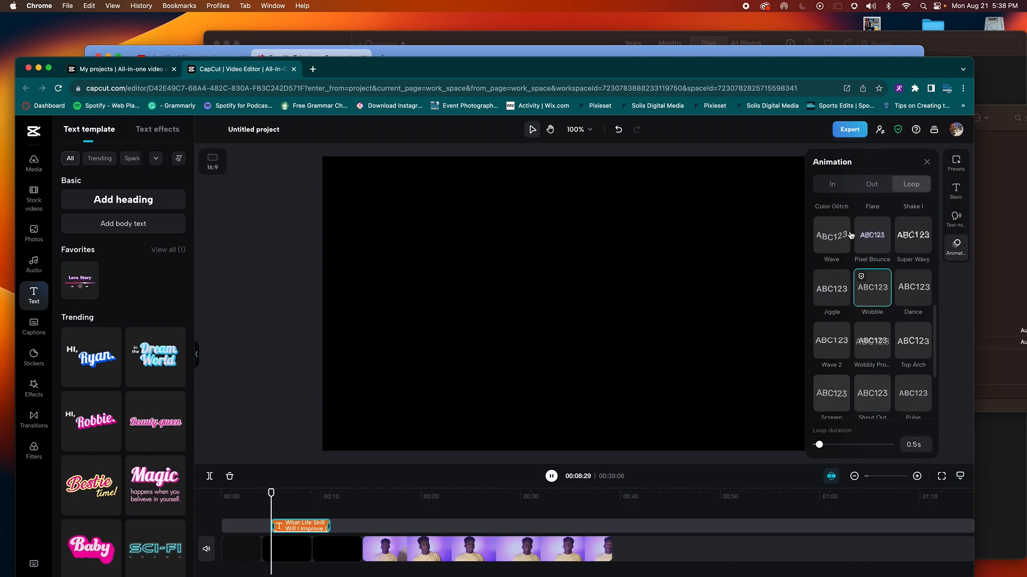
left_click(832, 187)
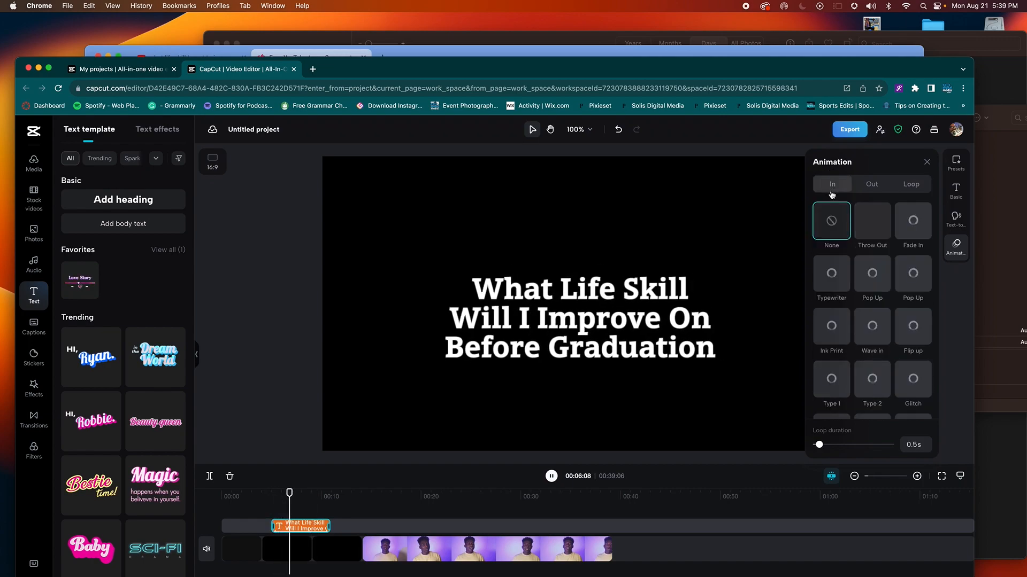
Step: Give the title a Throw Out entrance animation and set its Loop animation to None
left_click(883, 232)
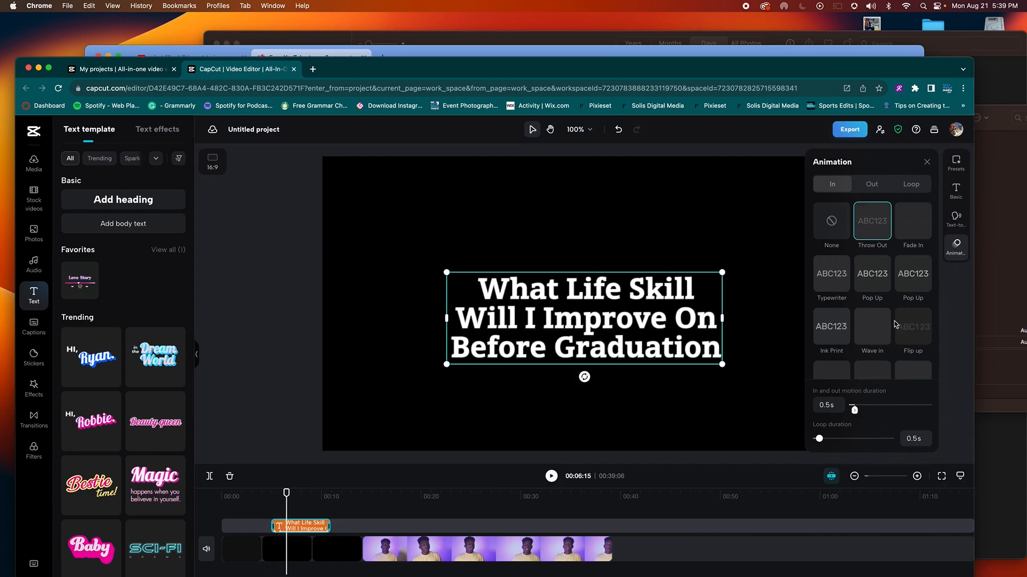
left_click(912, 189)
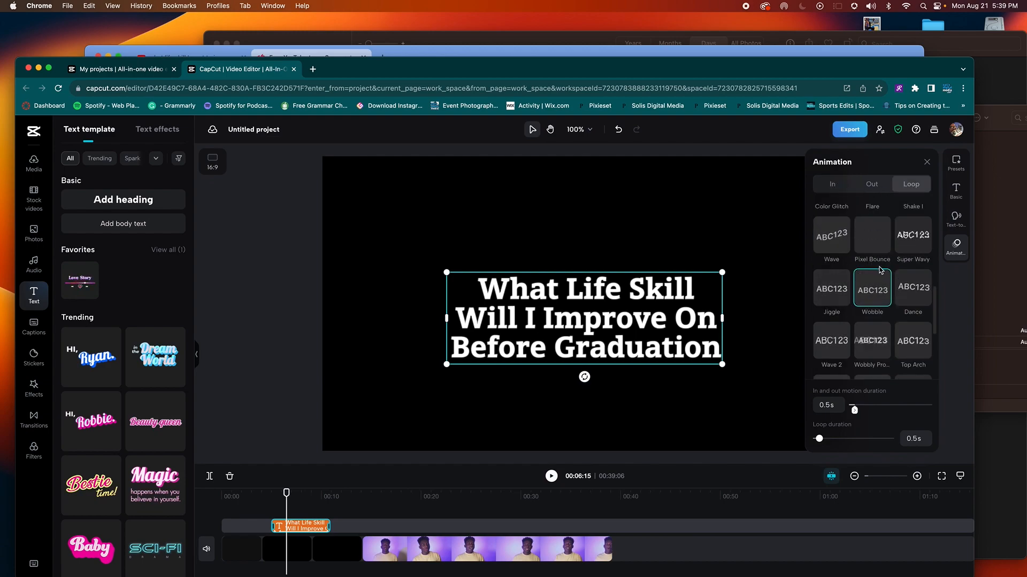
scroll(879, 267, "up", 5)
left_click(830, 225)
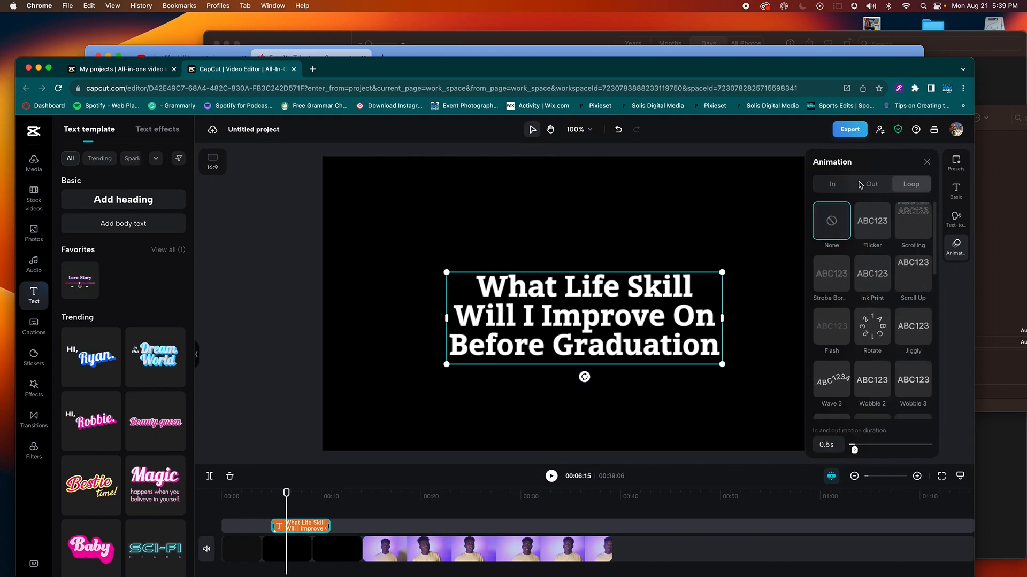
left_click(832, 184)
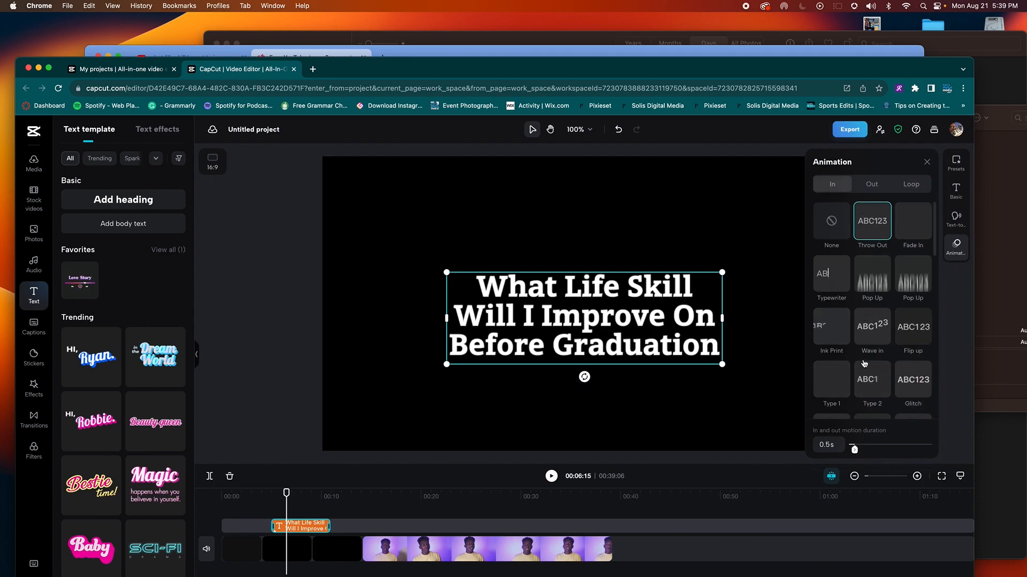
Step: Preview the entrance and lengthen the Throw Out animation duration to 1s
left_click(260, 496)
key("space")
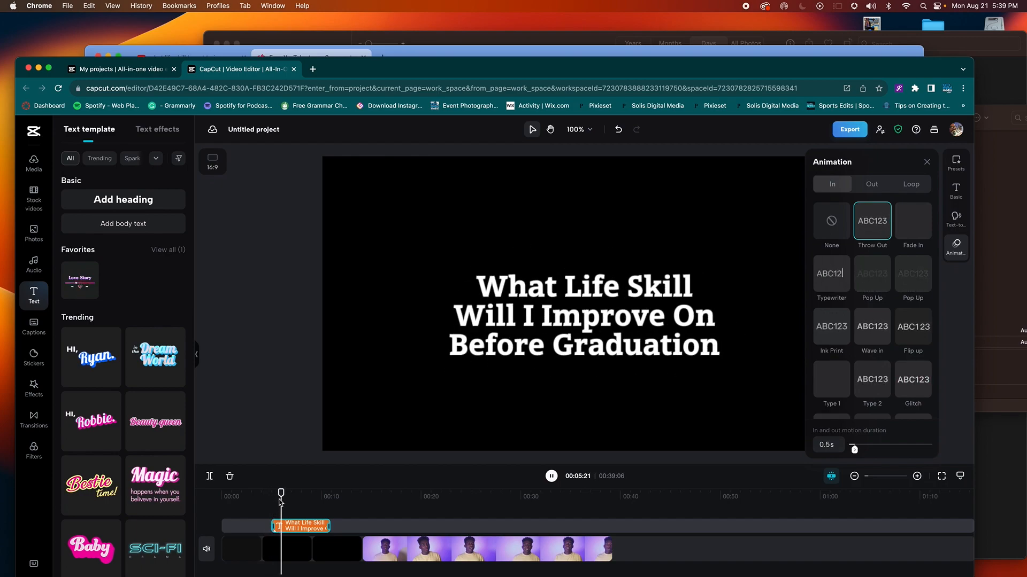
key("space")
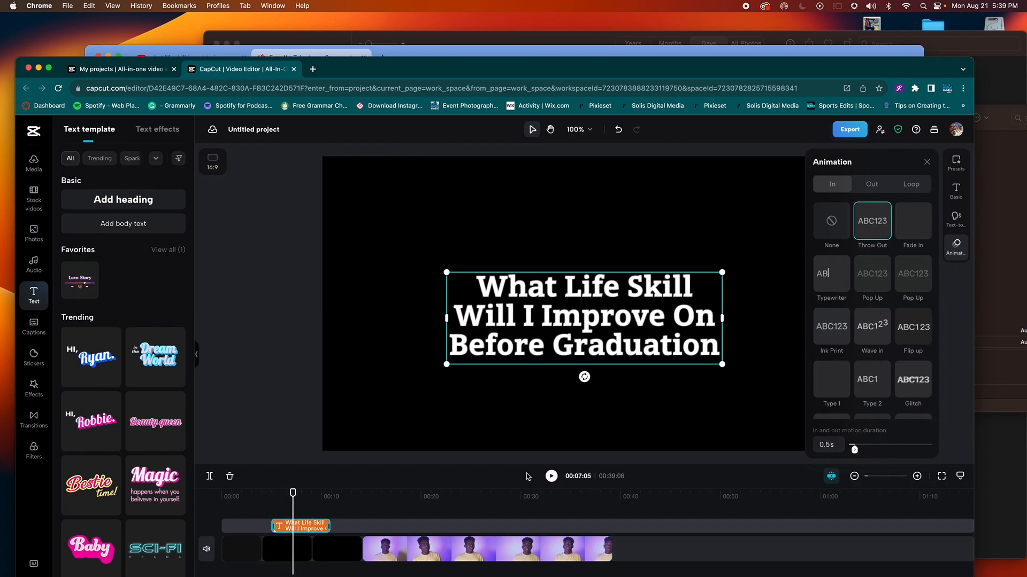
left_click(854, 450)
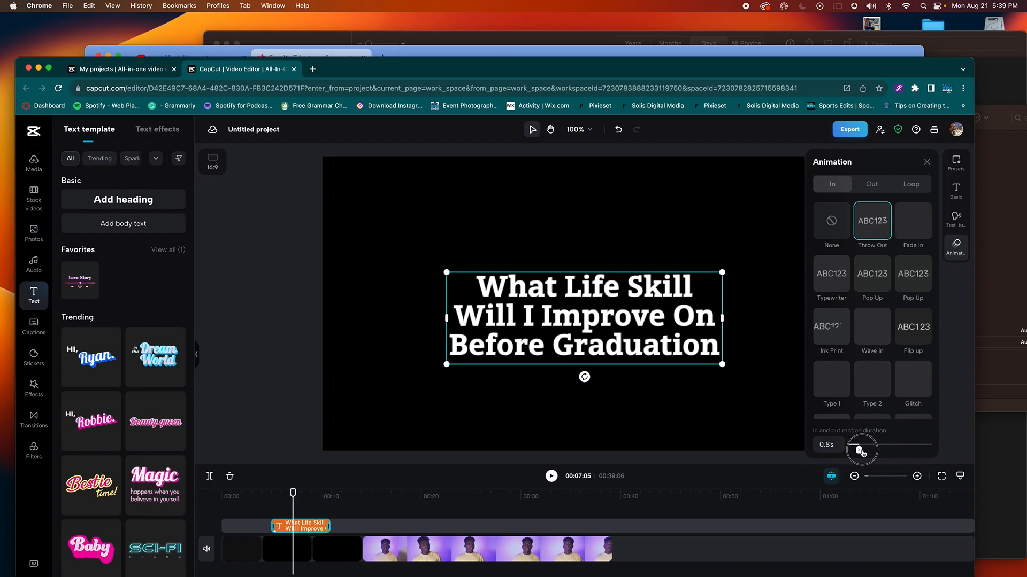
left_click_drag(861, 452, 864, 453)
left_click(262, 502)
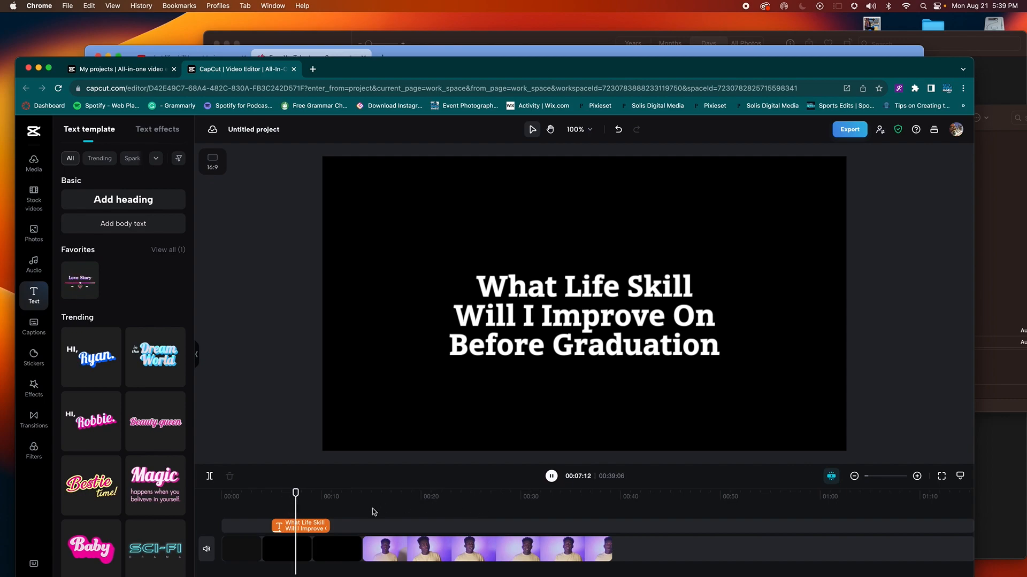
Step: Trim the end of the question title clip at the playhead
left_click(312, 527)
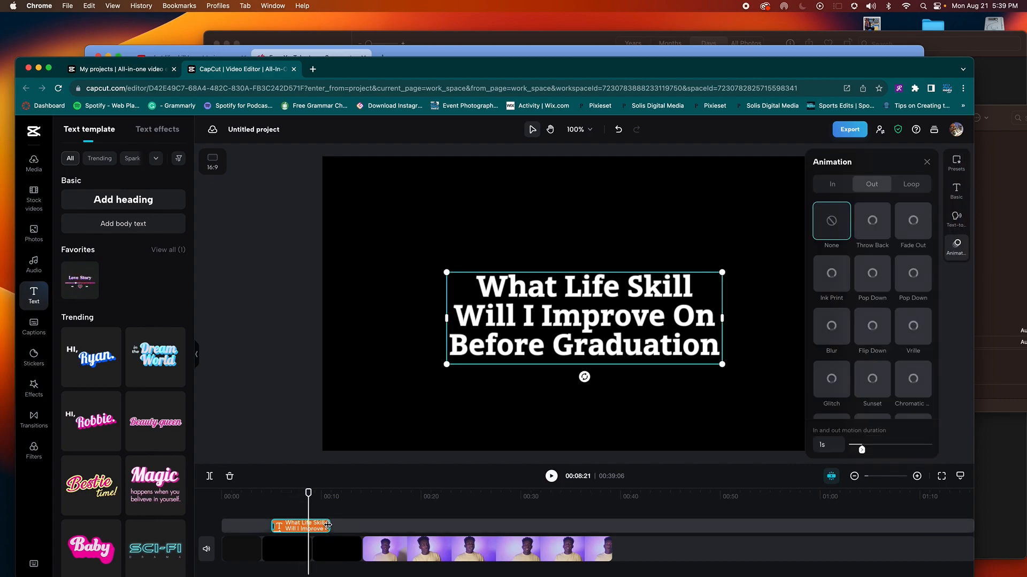
left_click_drag(307, 528, 308, 527)
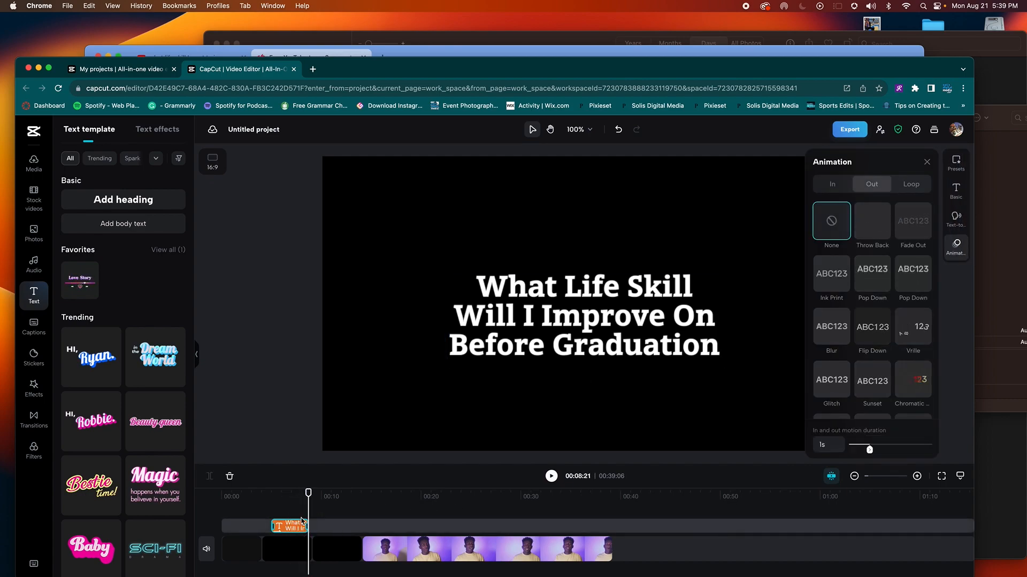
left_click(290, 500)
left_click(288, 528)
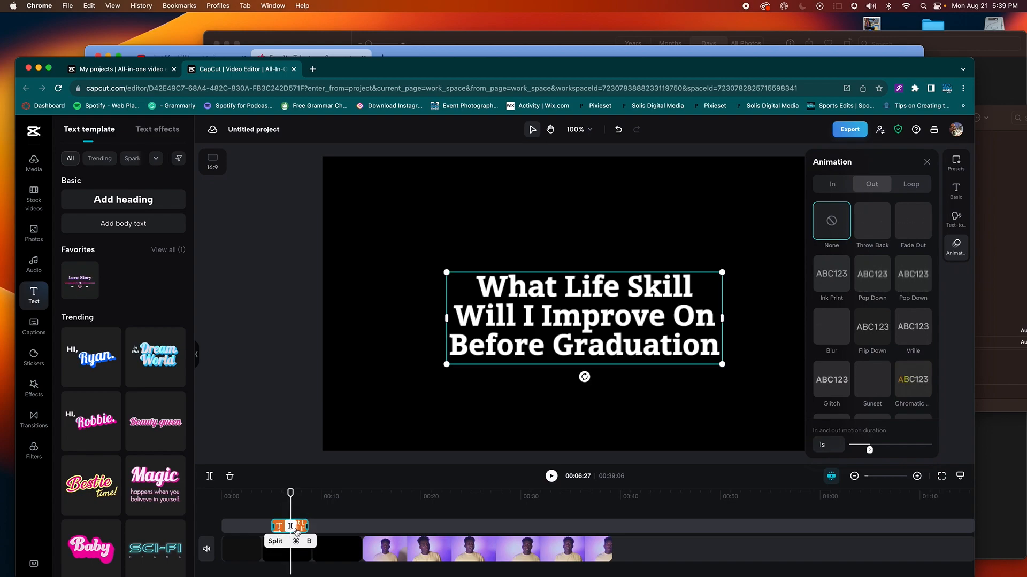
left_click(318, 495)
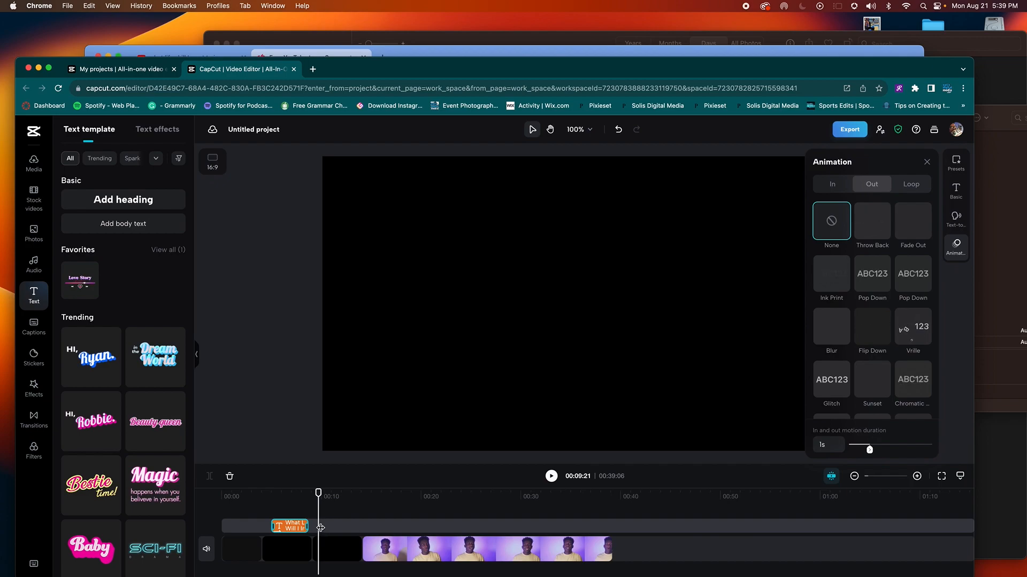
Step: Paste a black clip at the playhead, move it earlier, and preview the title's ending
key("super+v")
left_click(328, 518)
left_click_drag(336, 522, 292, 522)
left_click(288, 494)
left_click(267, 501)
key("space")
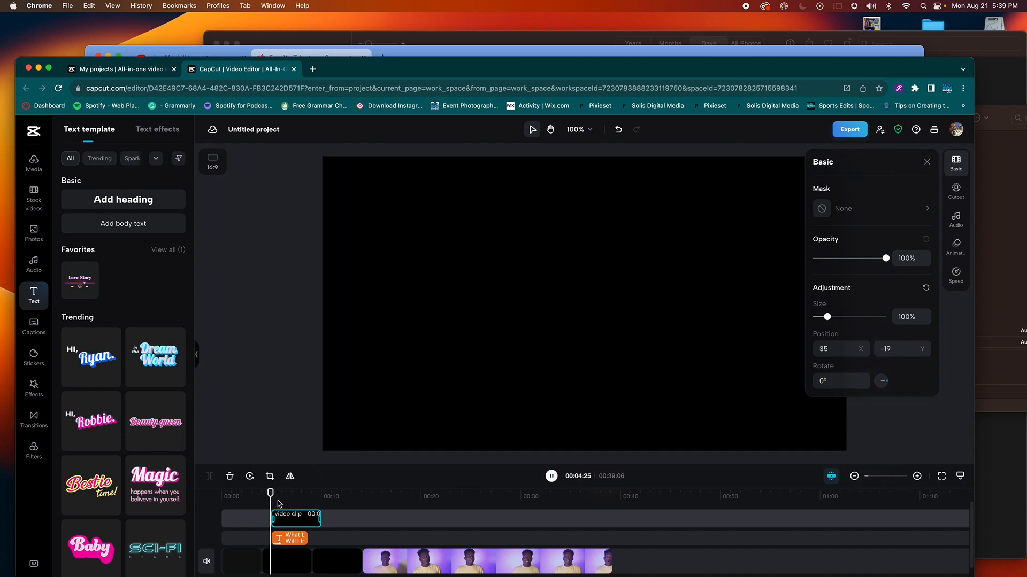
key("space")
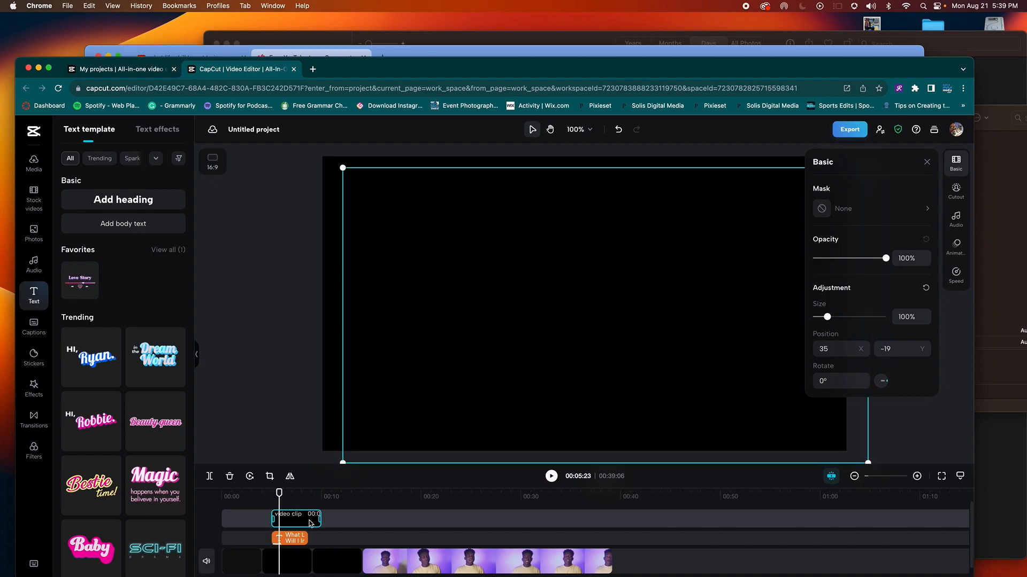
Step: Delete the black clip, undo, delete it again, and slide the title clip along its track
key("Delete")
left_click(293, 526)
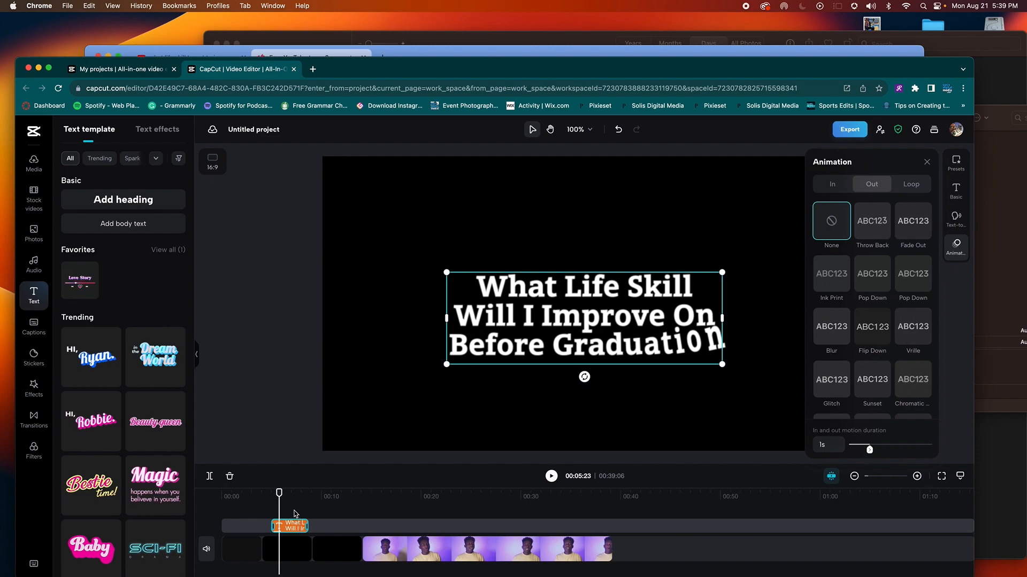
left_click(286, 495)
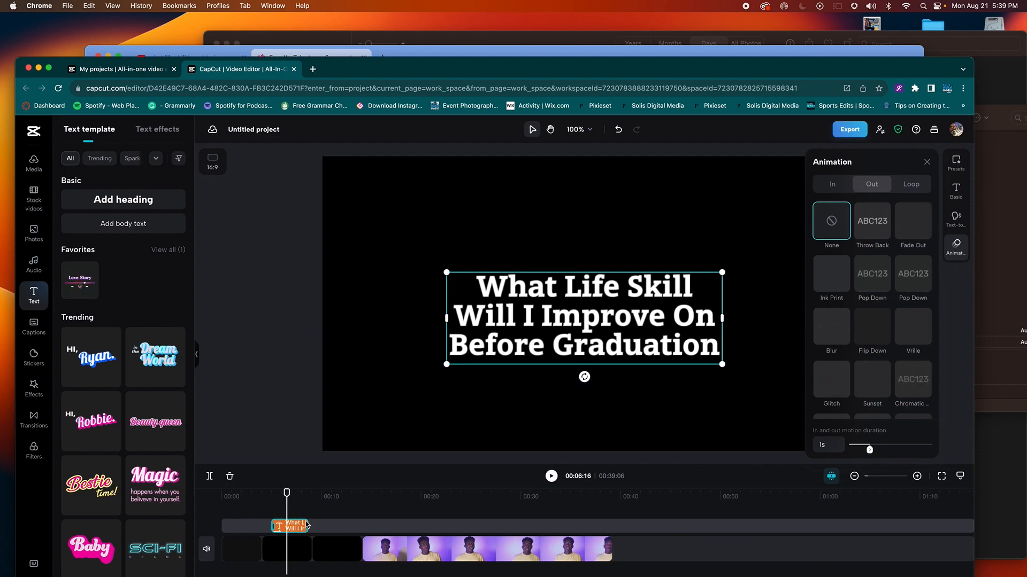
key("super+z")
key("super+z")
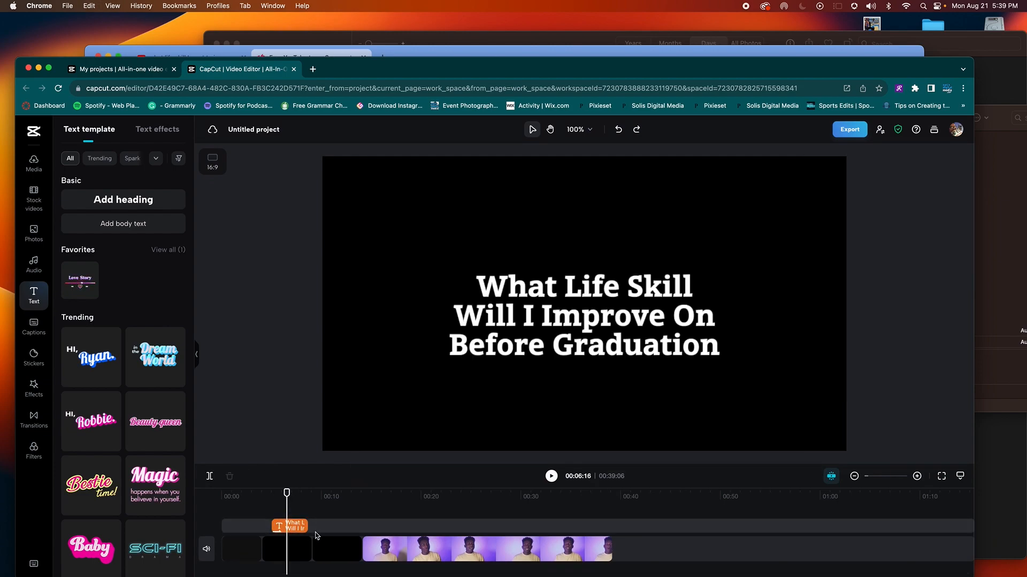
left_click(317, 526)
left_click_drag(318, 527, 292, 530)
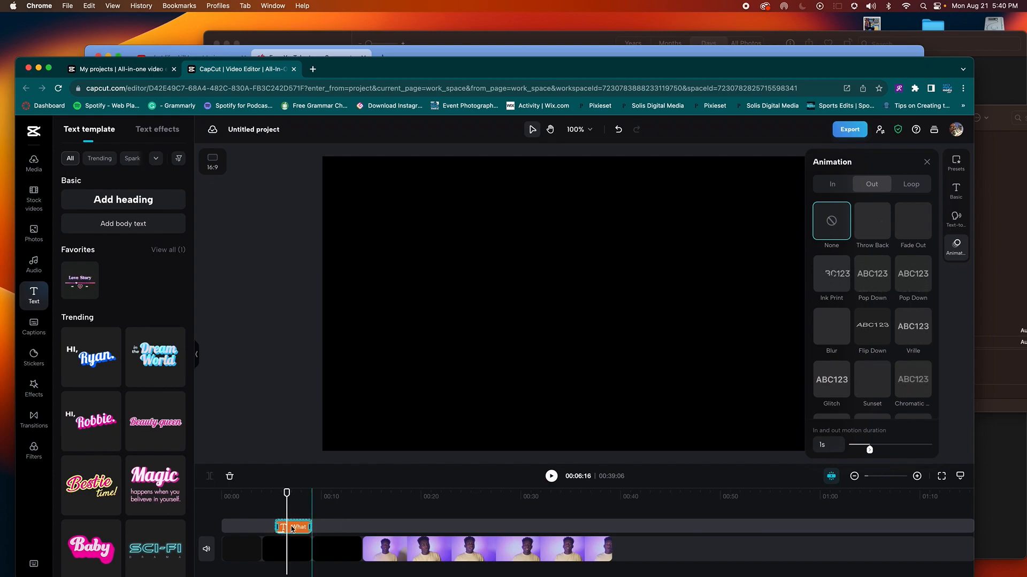
Step: Check the title clip's position around 6–10 seconds and move the browser window up
left_click(326, 522)
left_click(289, 495)
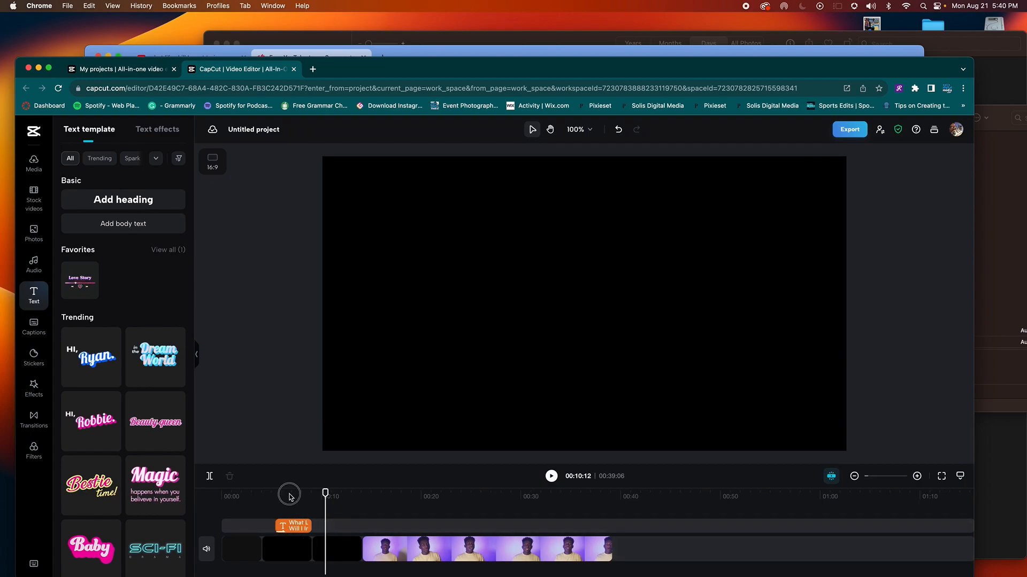
left_click(295, 528)
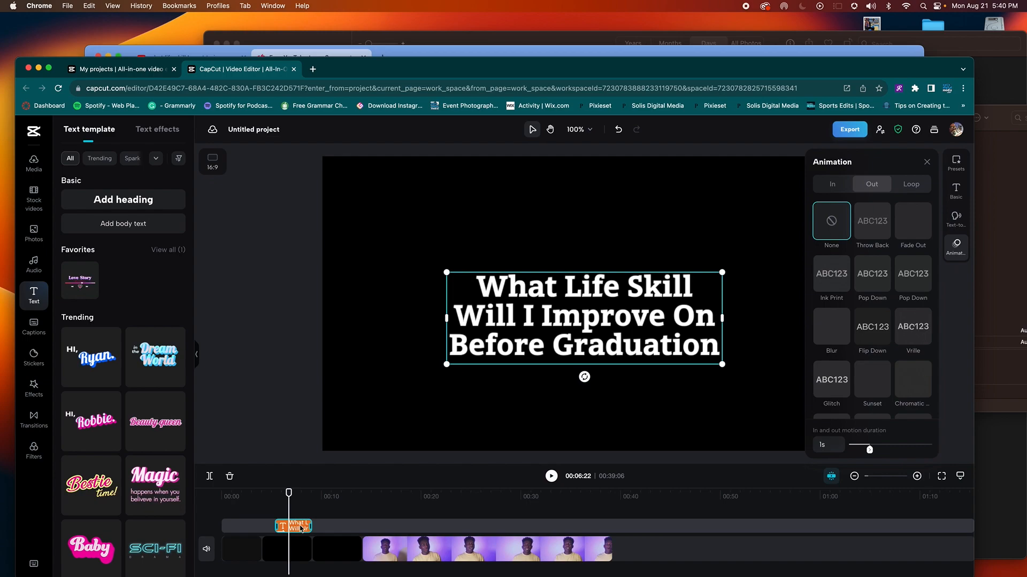
left_click(325, 499)
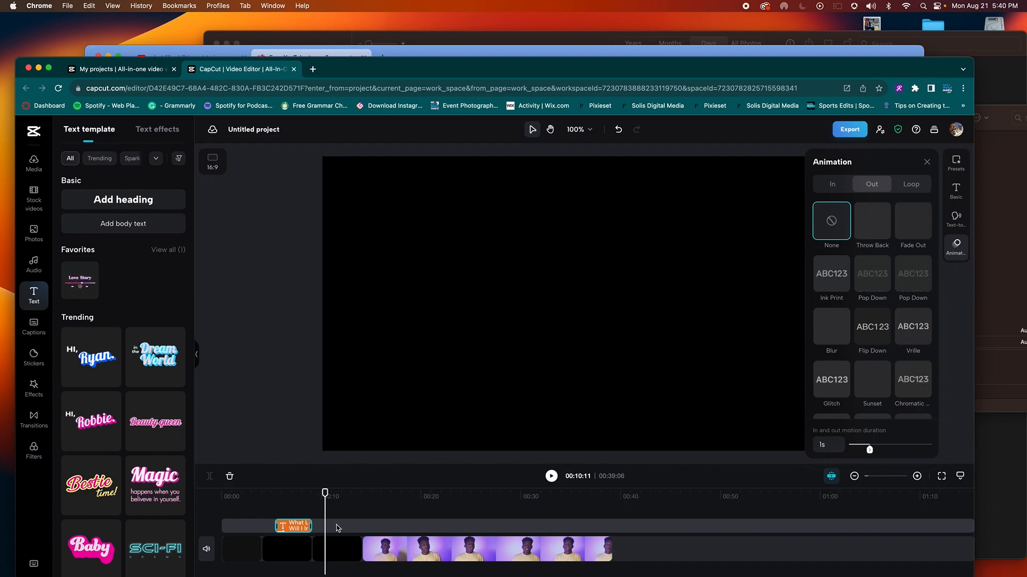
left_click_drag(763, 64, 760, 20)
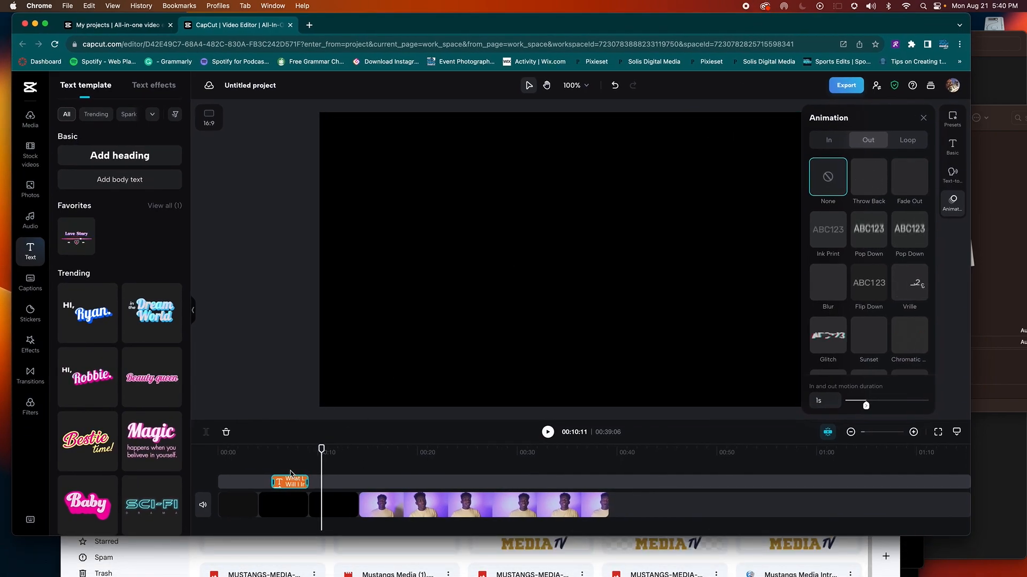
Step: Undo the accidental slide of the title clip and reload the CapCut editor page
left_click(295, 454)
left_click_drag(289, 481, 327, 482)
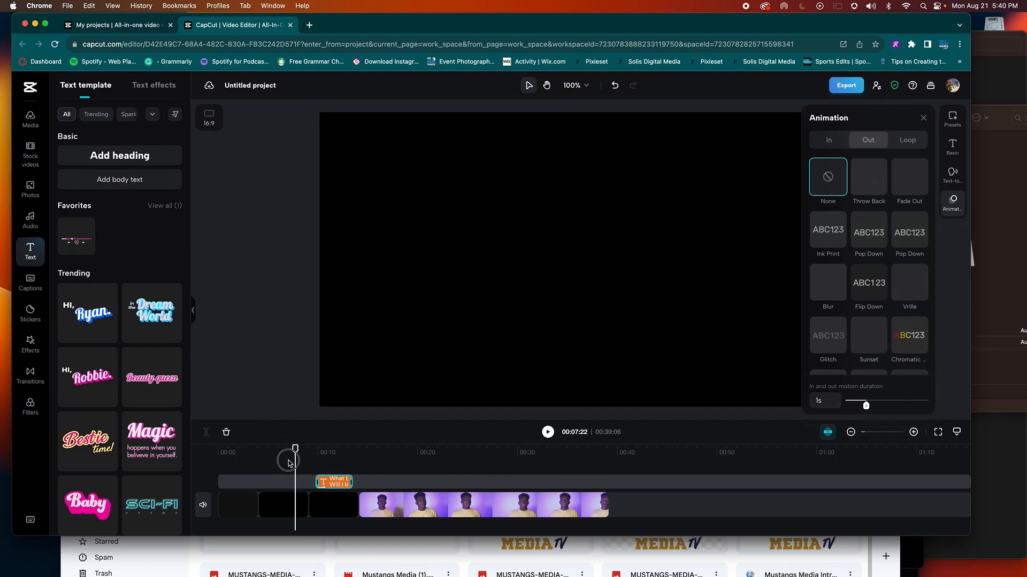
key("super+z")
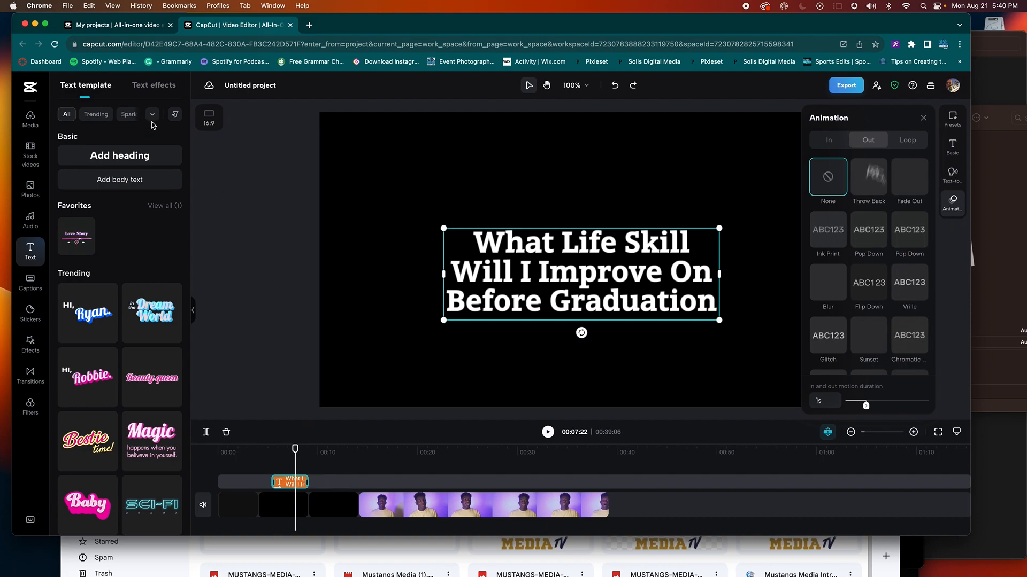
key("super+r")
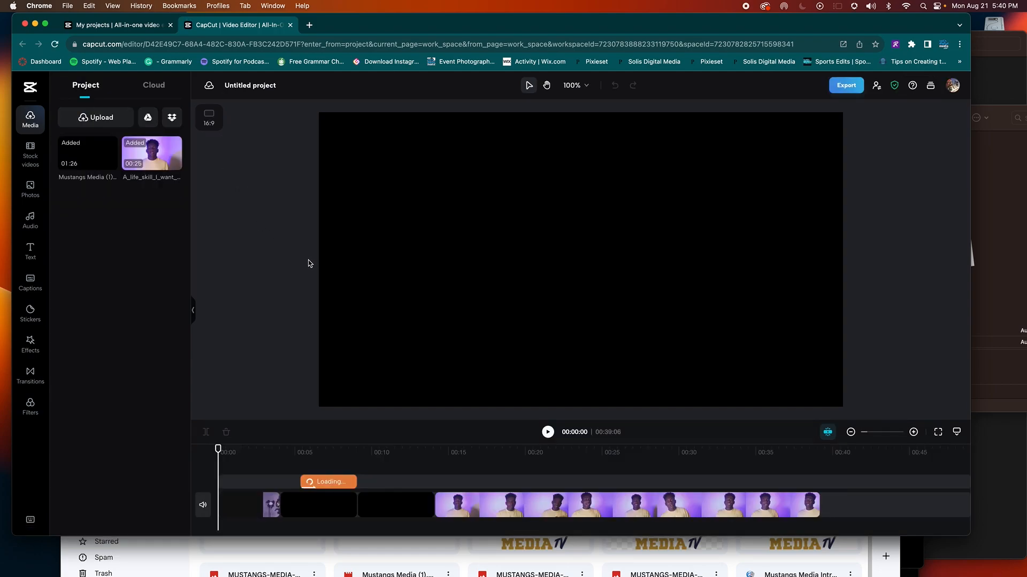
Step: Check the title at about 6 seconds and close the text properties panel
left_click(325, 453)
left_click(333, 489)
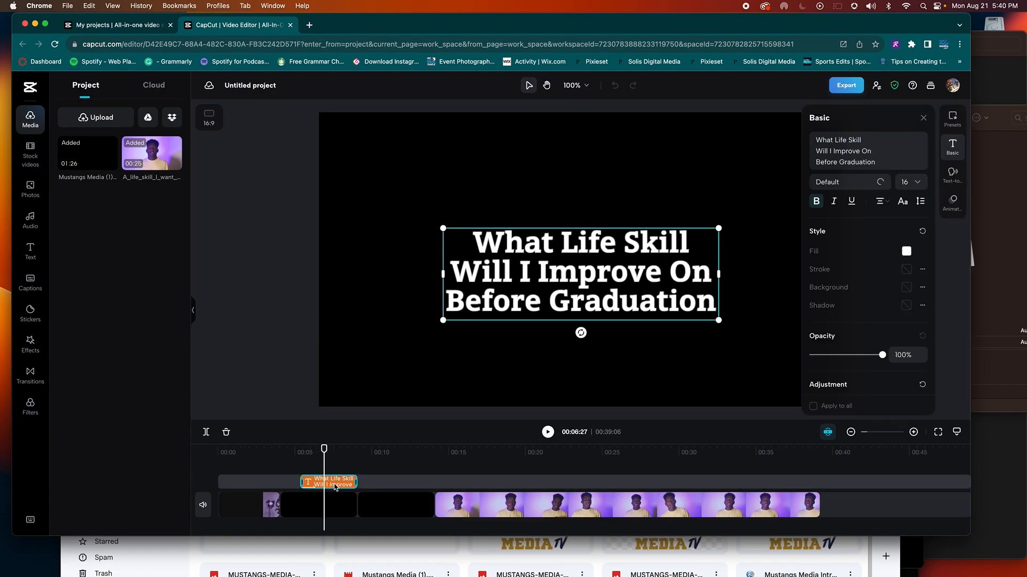
left_click(376, 453)
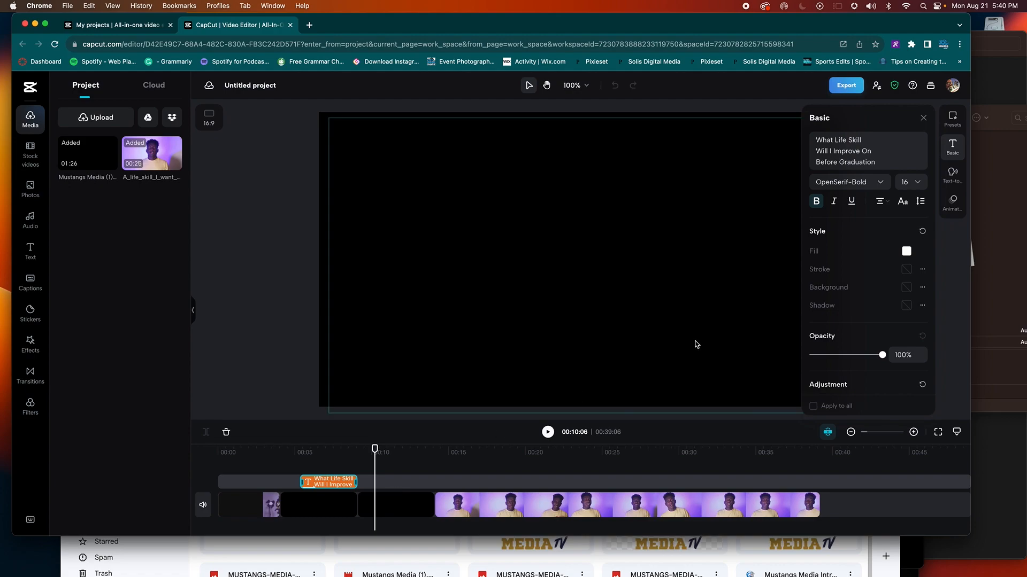
left_click(923, 118)
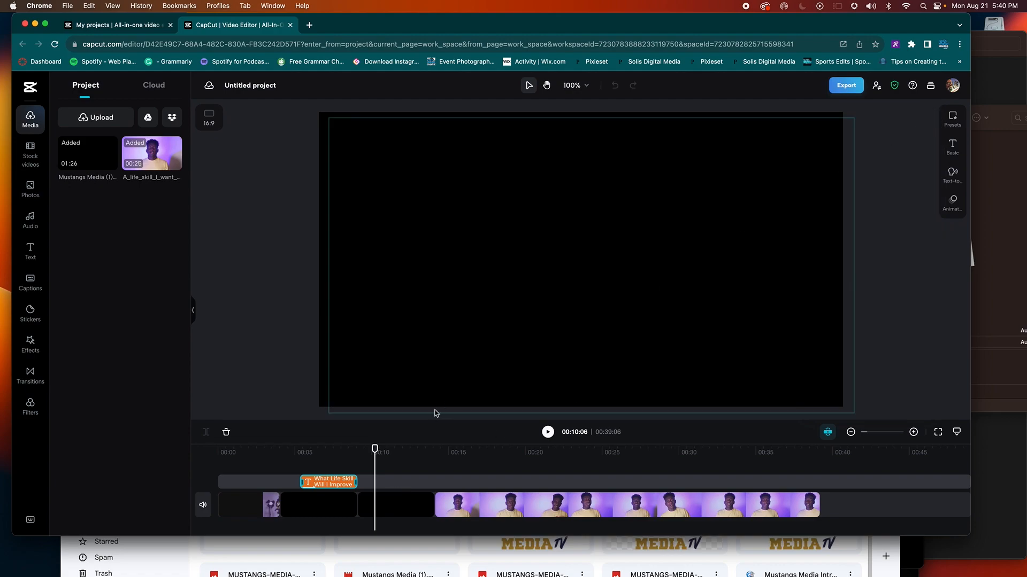
Step: Scrub through the title section, select the title text clip, and show Chrome's Edit menu
left_click(334, 461)
left_click(334, 491)
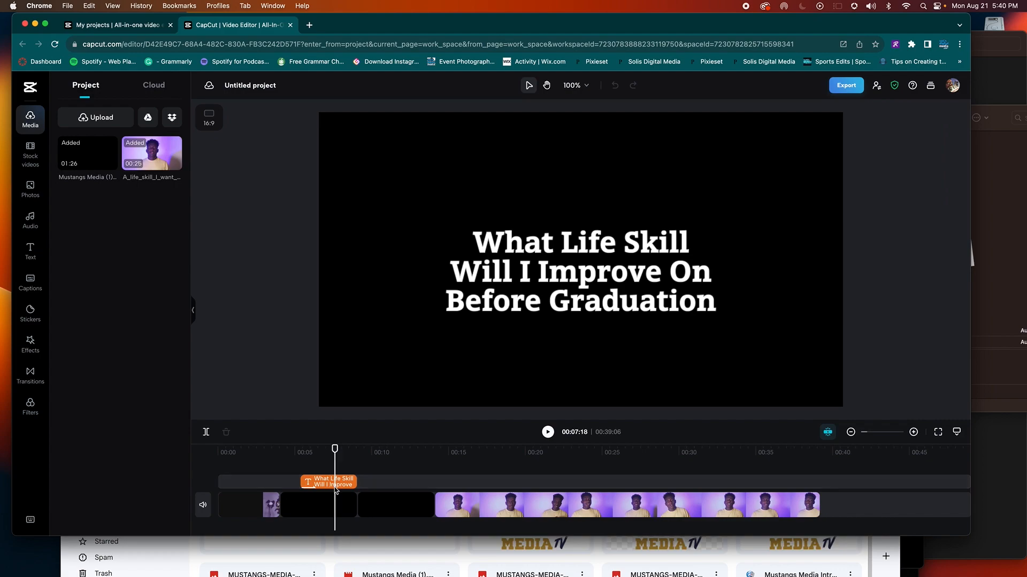
left_click_drag(340, 453, 330, 485)
left_click(339, 484)
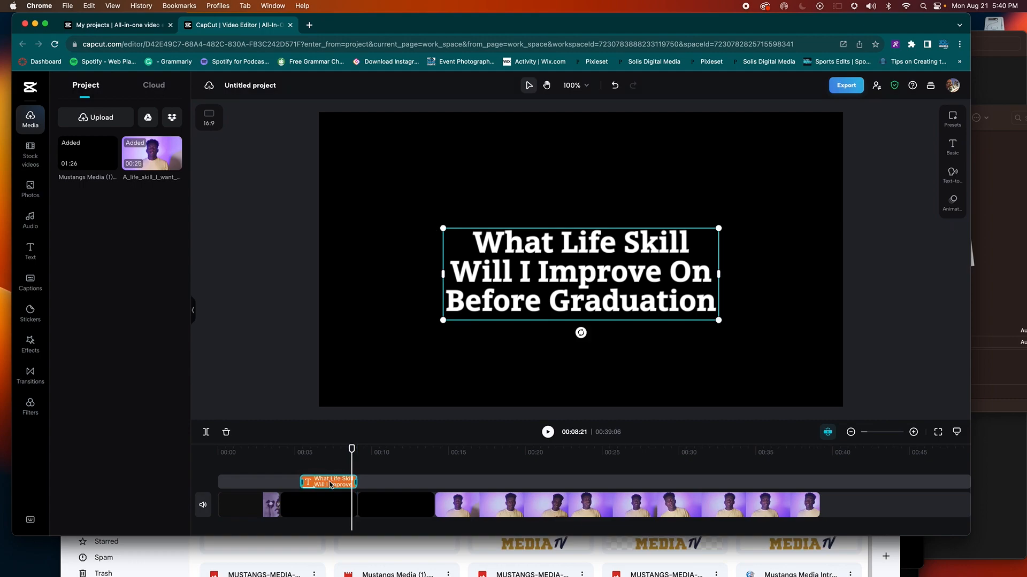
left_click(90, 5)
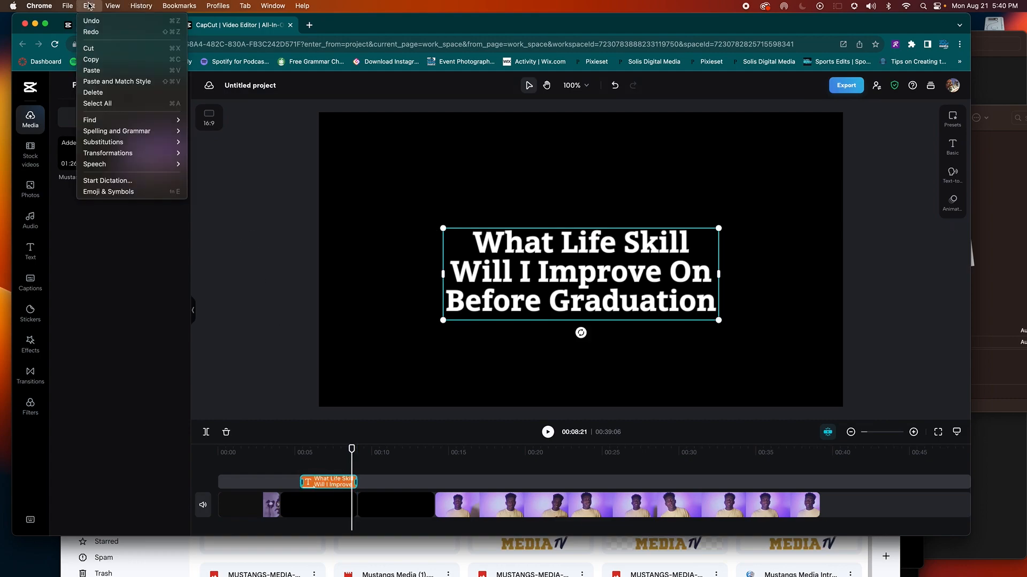
Step: Try pasting the title clip from Chrome's Edit menu
left_click(91, 60)
left_click(89, 6)
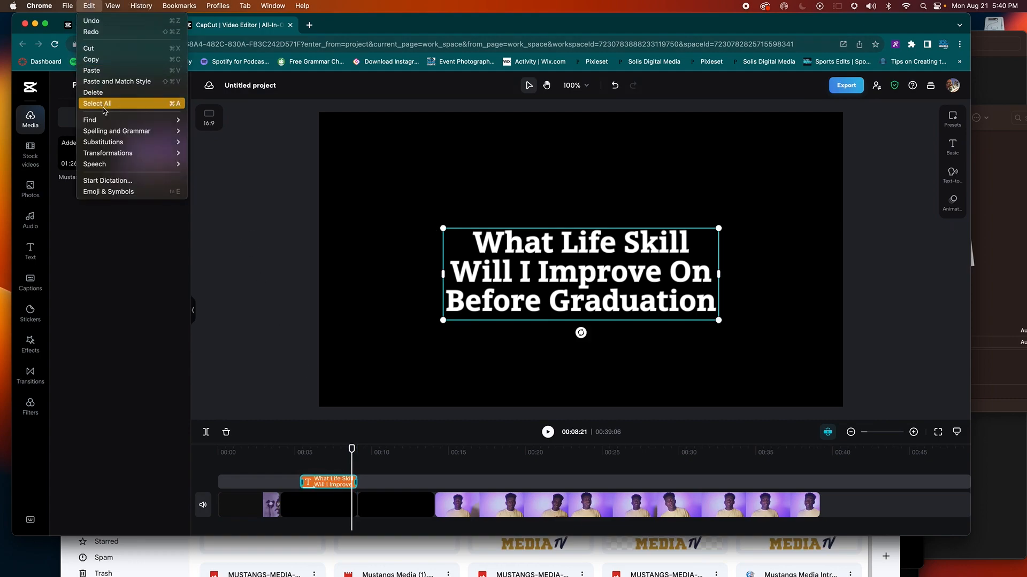
left_click(91, 70)
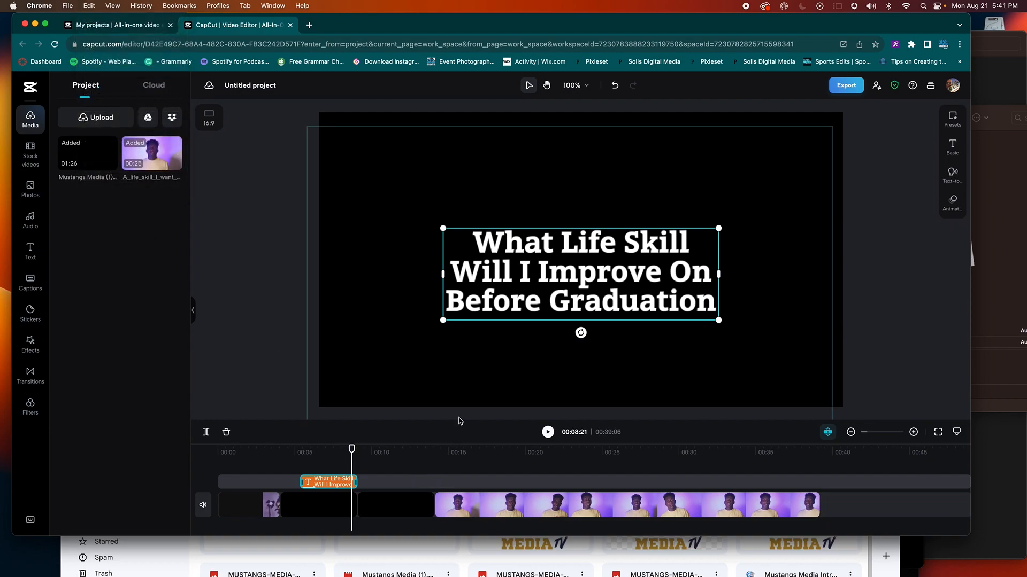
Step: Shrink the preview to enlarge the timeline, deselect the title, and return to the CapCut home page
left_click_drag(458, 419, 459, 318)
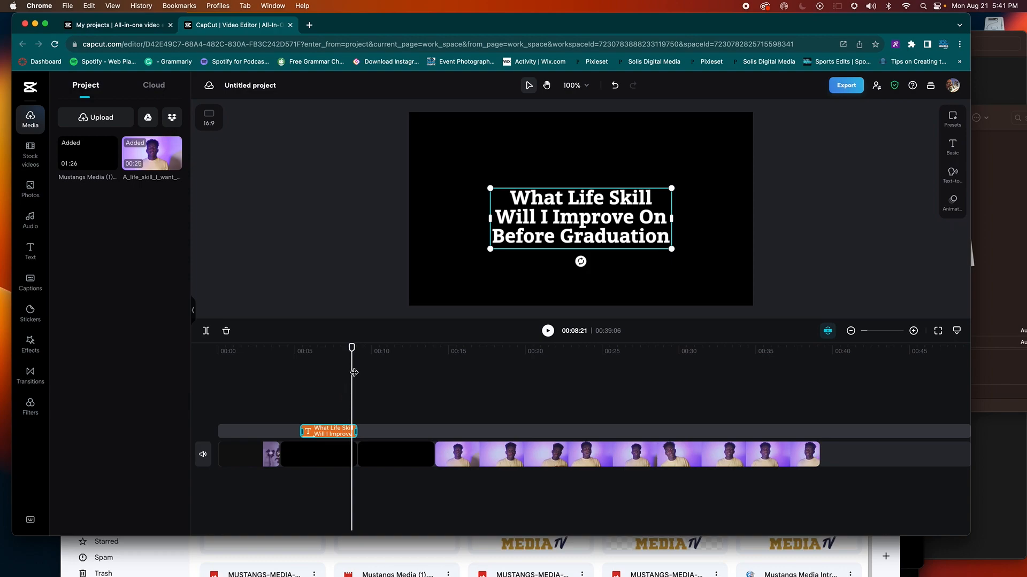
left_click_drag(351, 347, 298, 348)
left_click(329, 371)
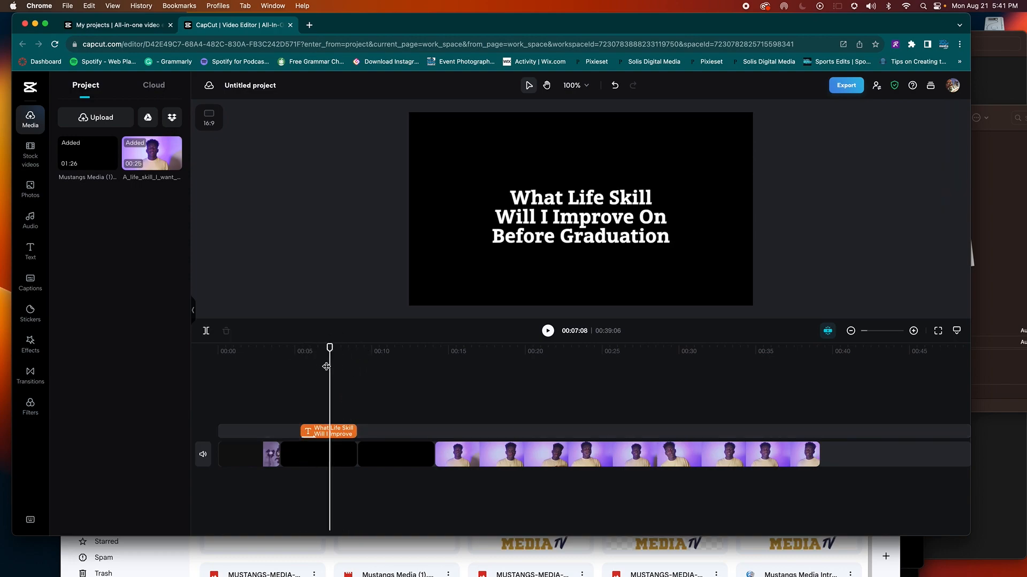
left_click(35, 93)
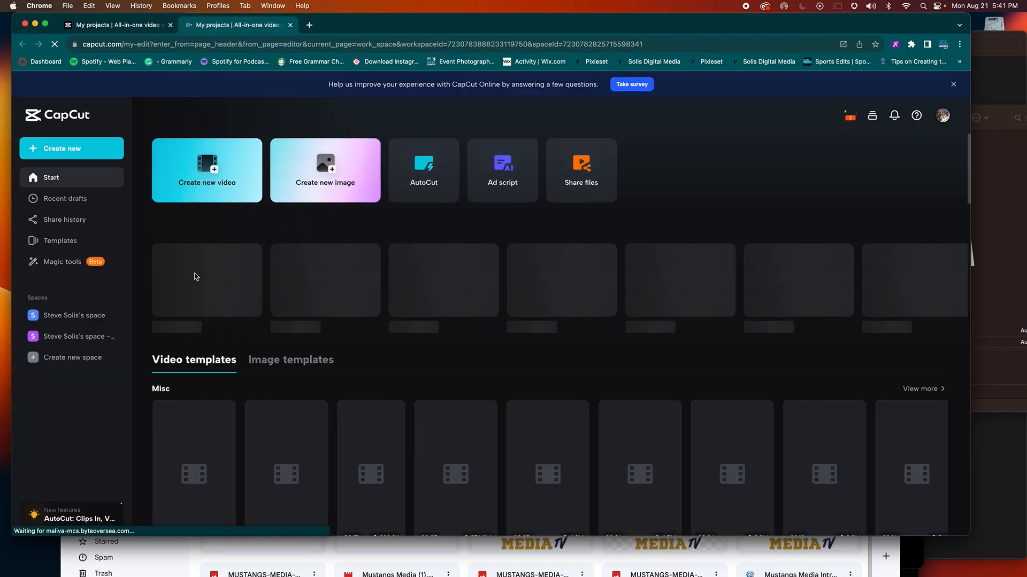
Step: Reopen the Untitled project draft and select the title text clip at about 7 seconds
left_click(201, 283)
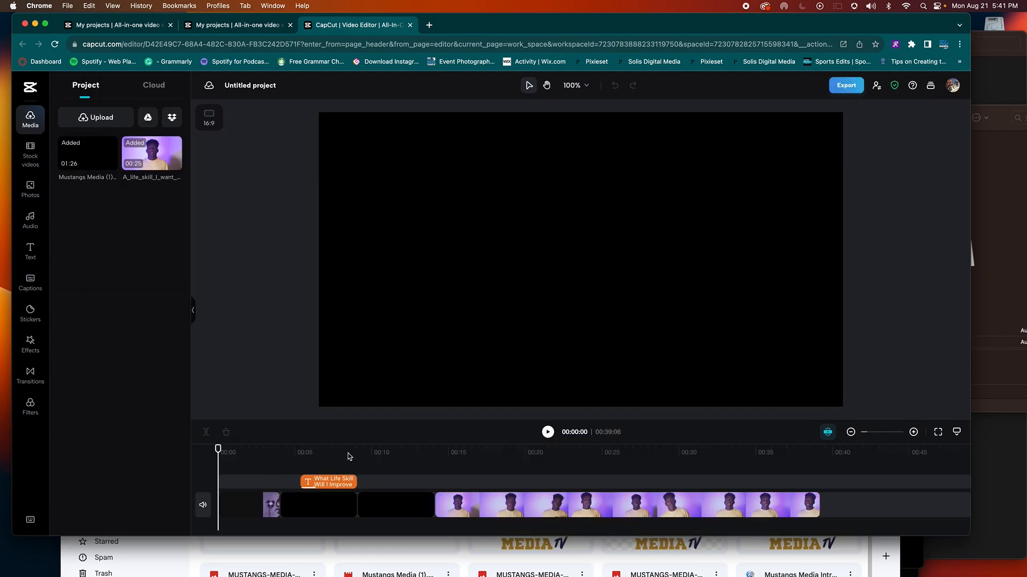
left_click(329, 456)
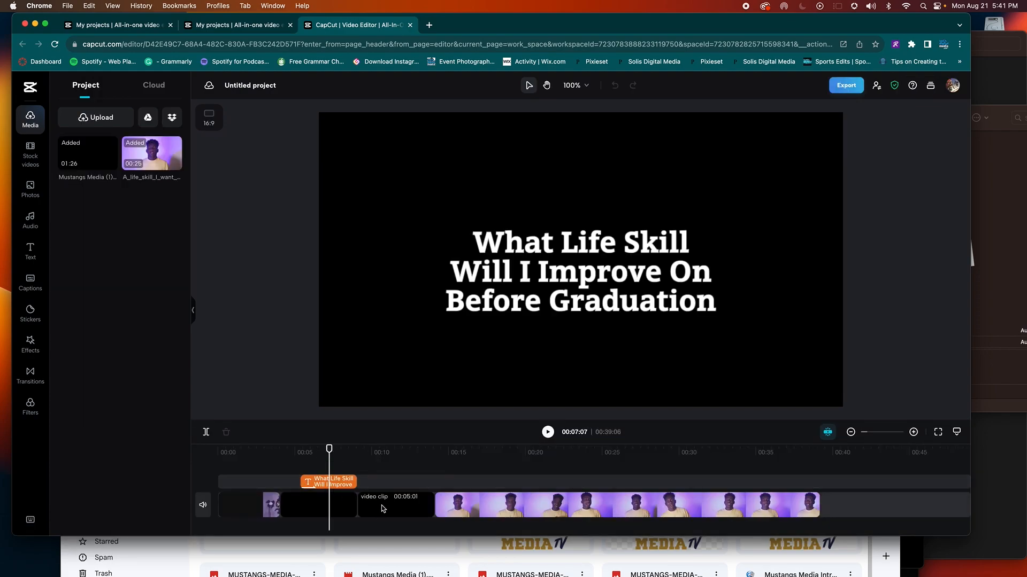
left_click(341, 484)
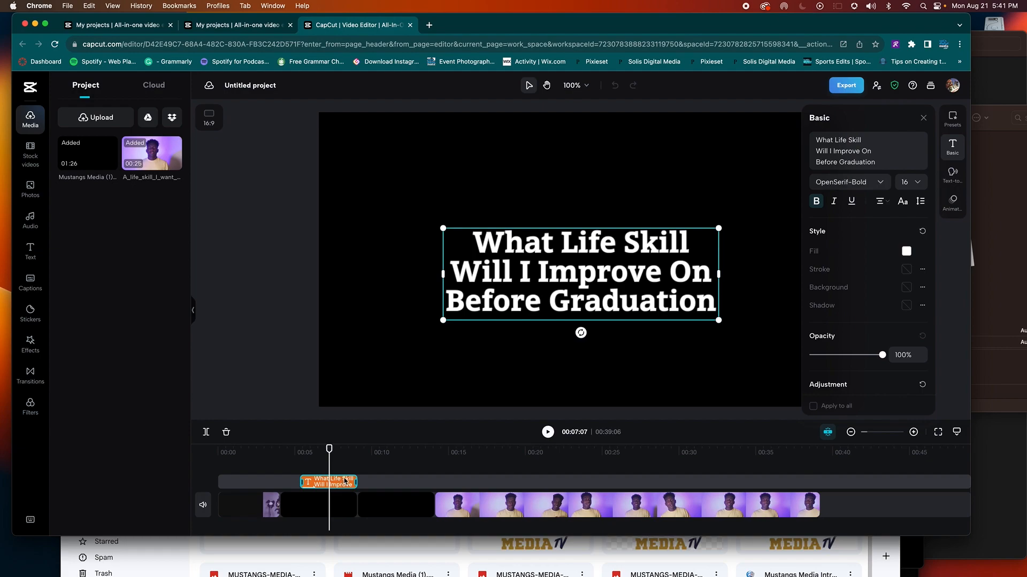
left_click(368, 462)
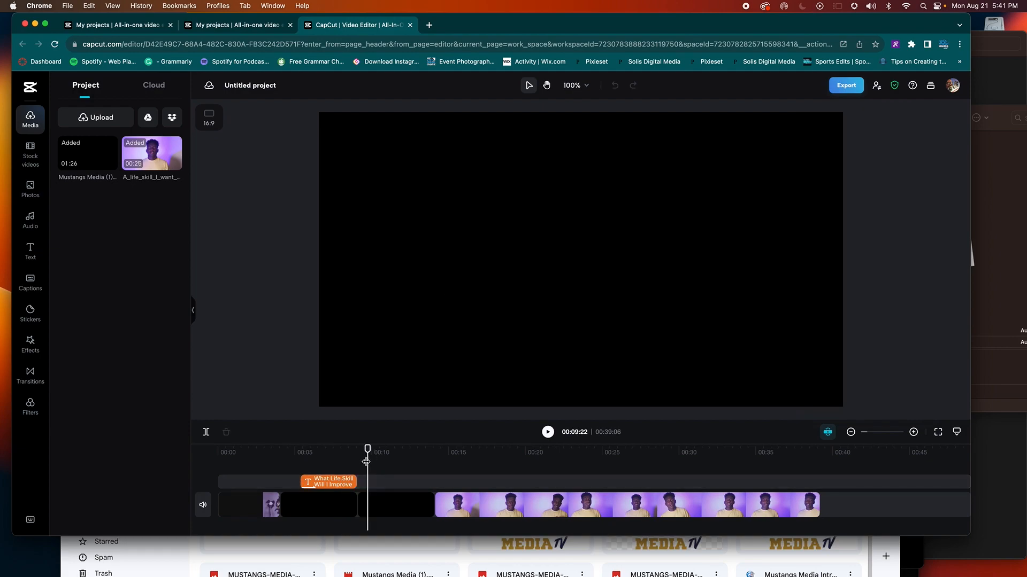
Step: Add an 'Add heading' text clip just past the title's end and start editing its wording
left_click(329, 453)
left_click(328, 480)
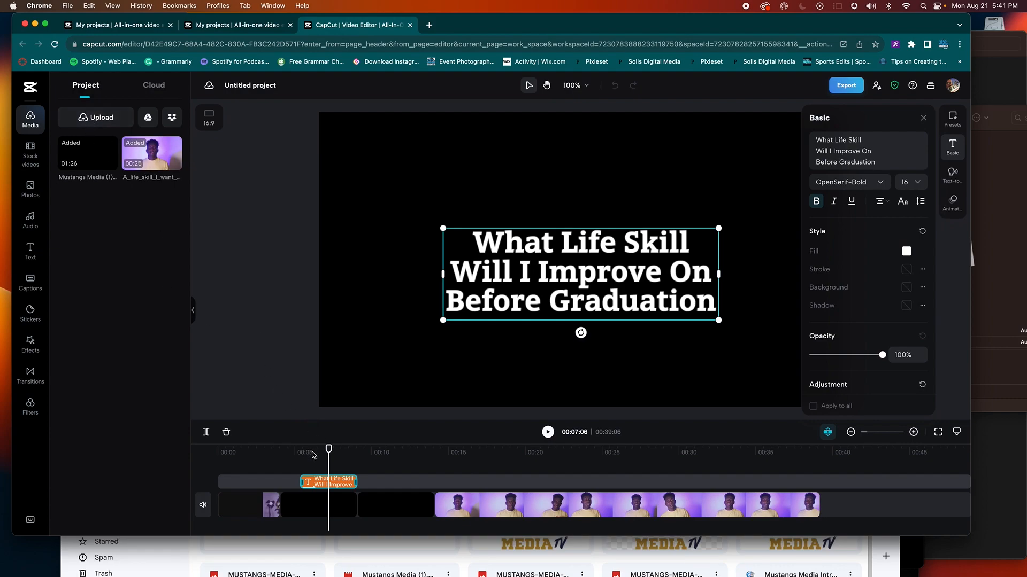
left_click_drag(329, 449, 357, 448)
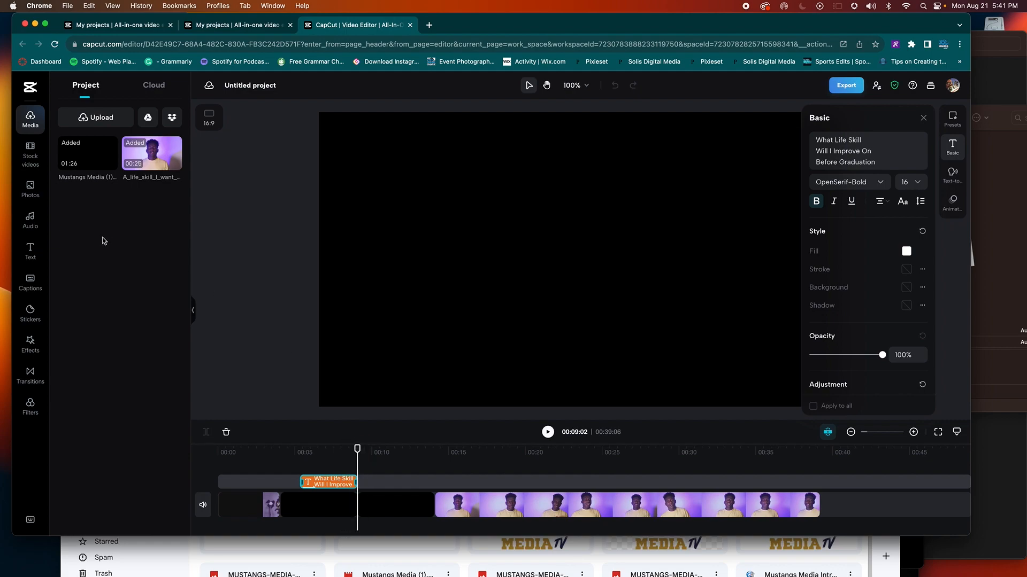
left_click(39, 260)
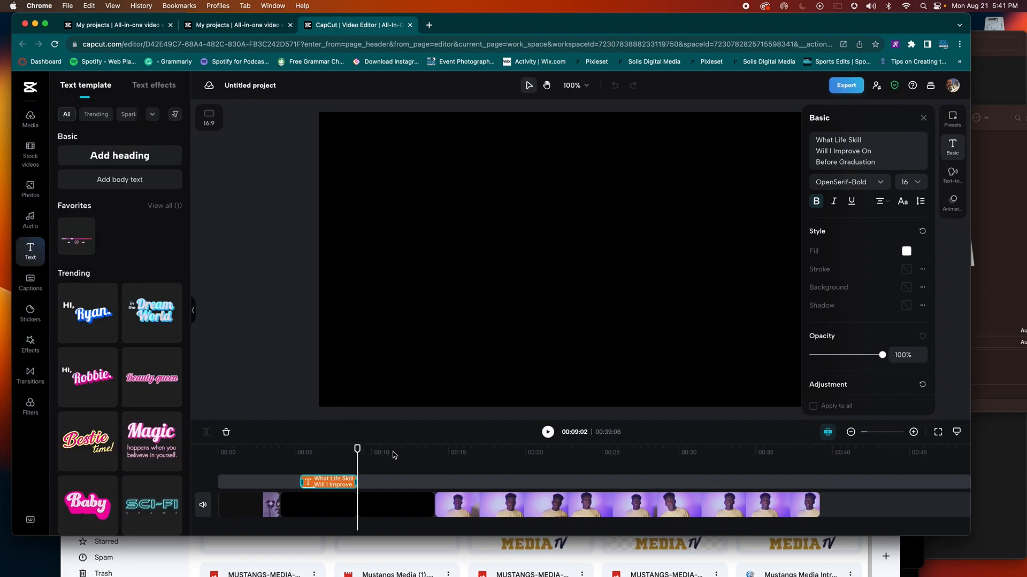
left_click(138, 163)
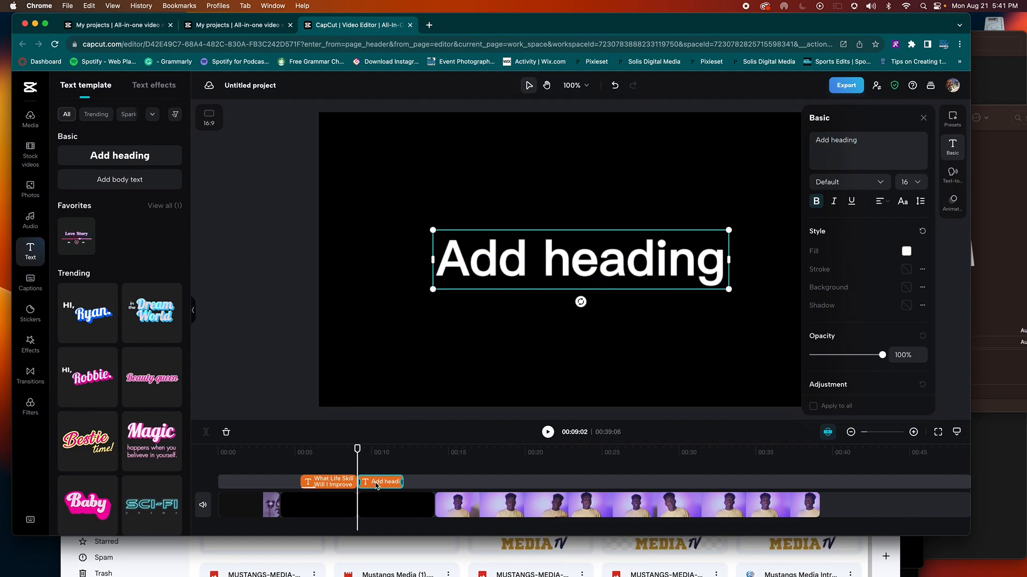
left_click(862, 143)
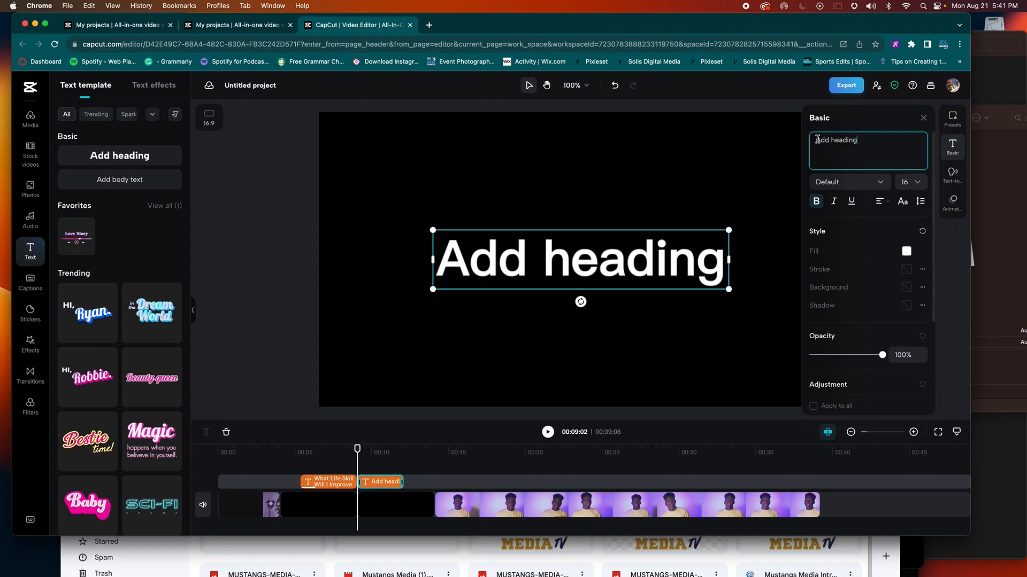
Step: Replace the placeholder with a 'By' line and the creator's name, shrinking it to about 32%
triple_click(844, 141)
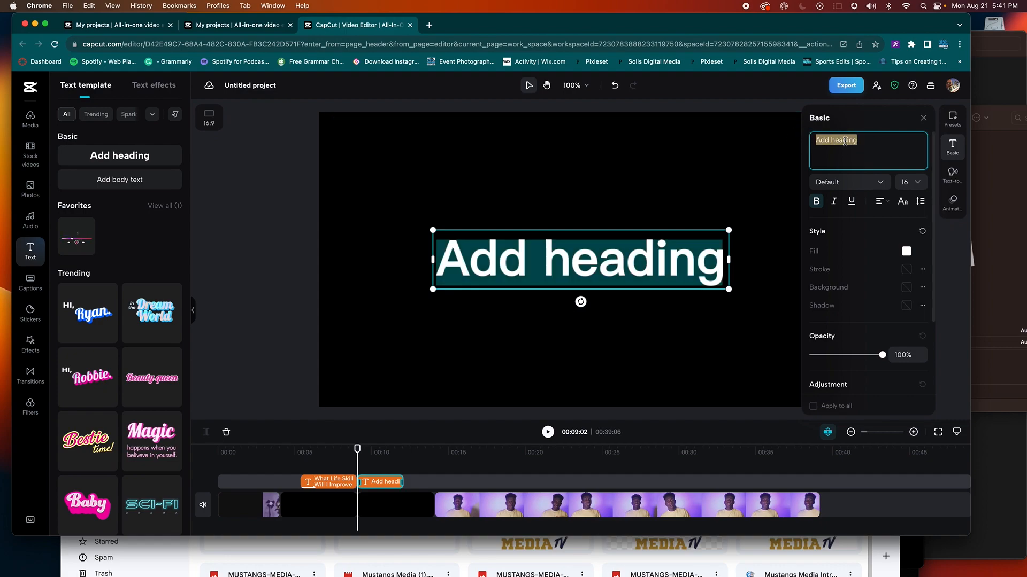
type("fkla sdflk")
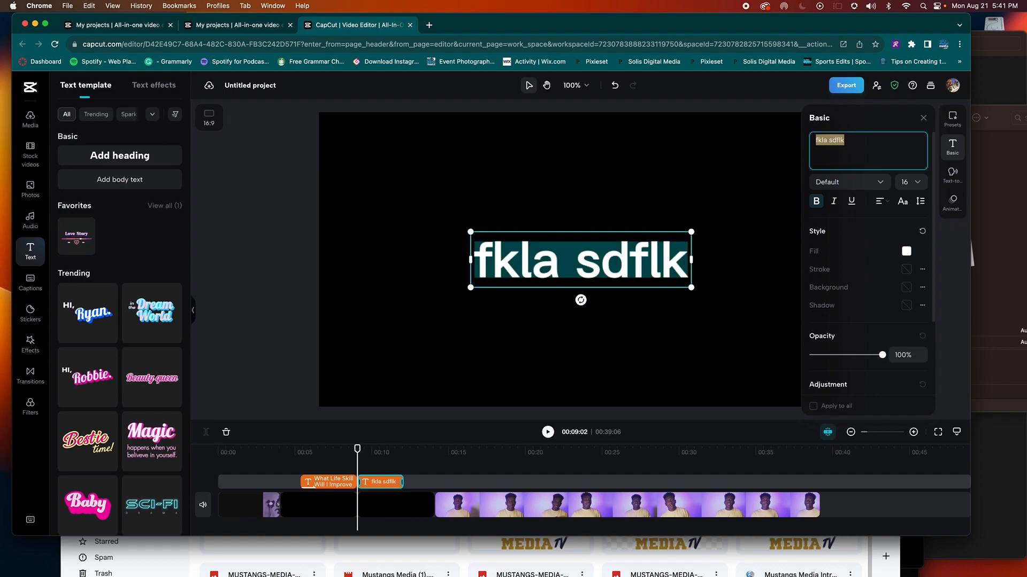
type("By")
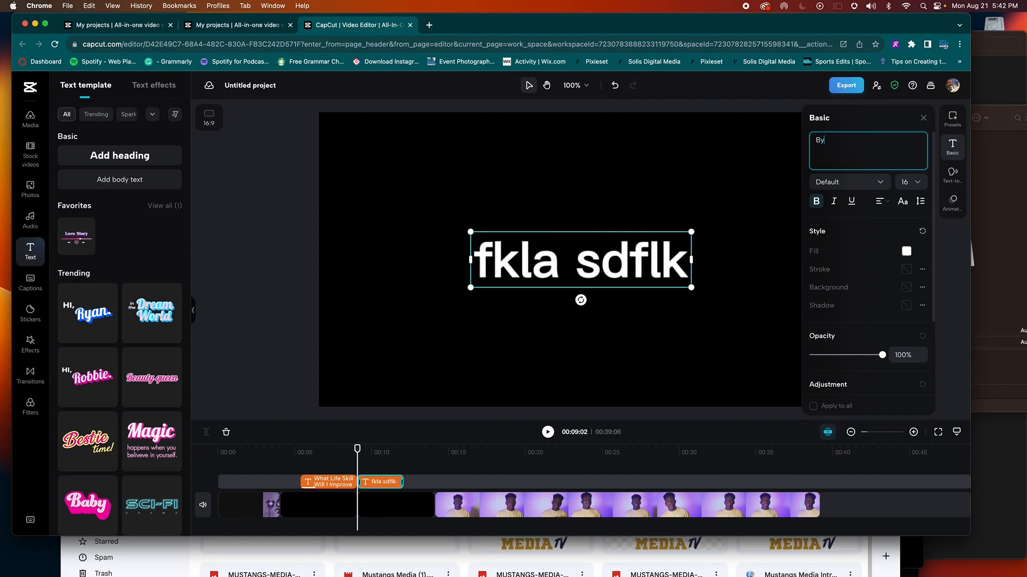
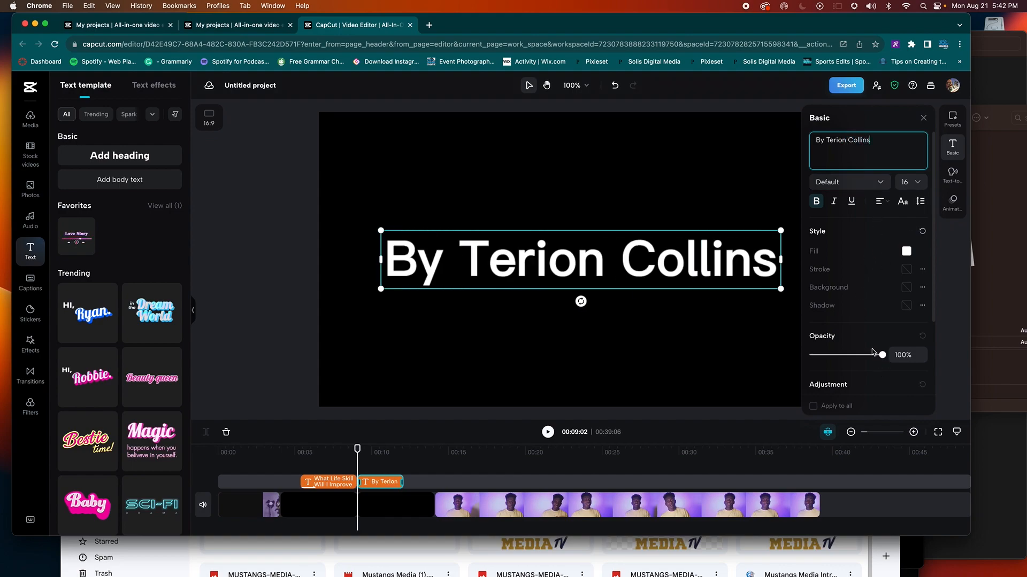
scroll(866, 305, "down", 3)
left_click_drag(821, 339, 812, 337)
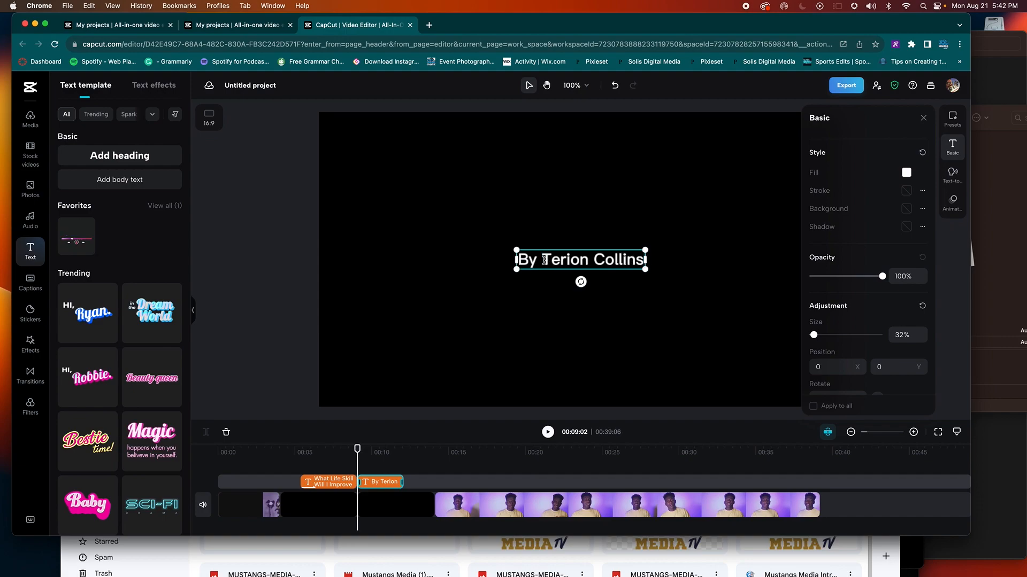
Step: Add 'Senior,' to the byline and tidy its line break and spacing
type("Senior,")
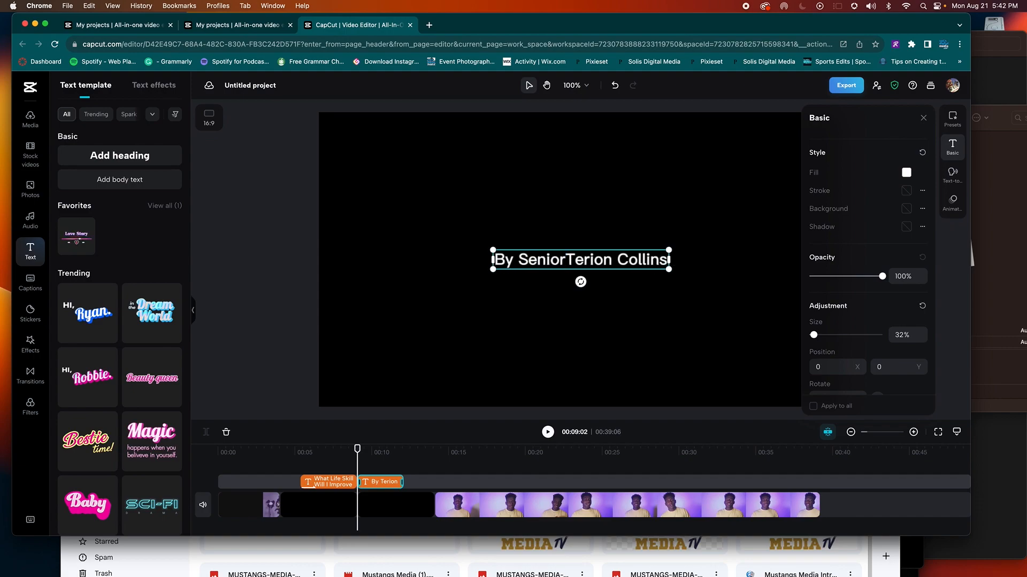
key("Return")
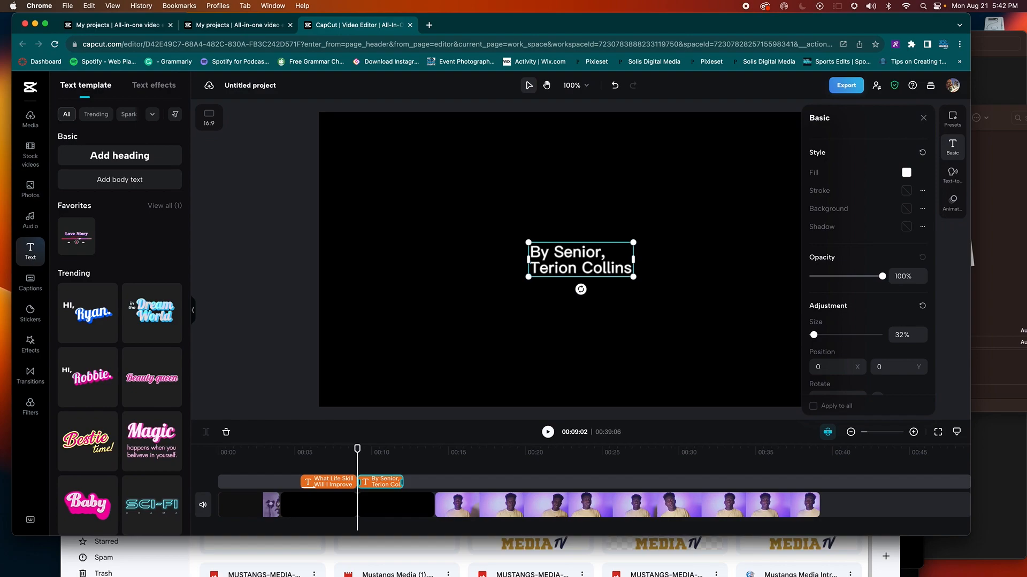
key("BackSpace")
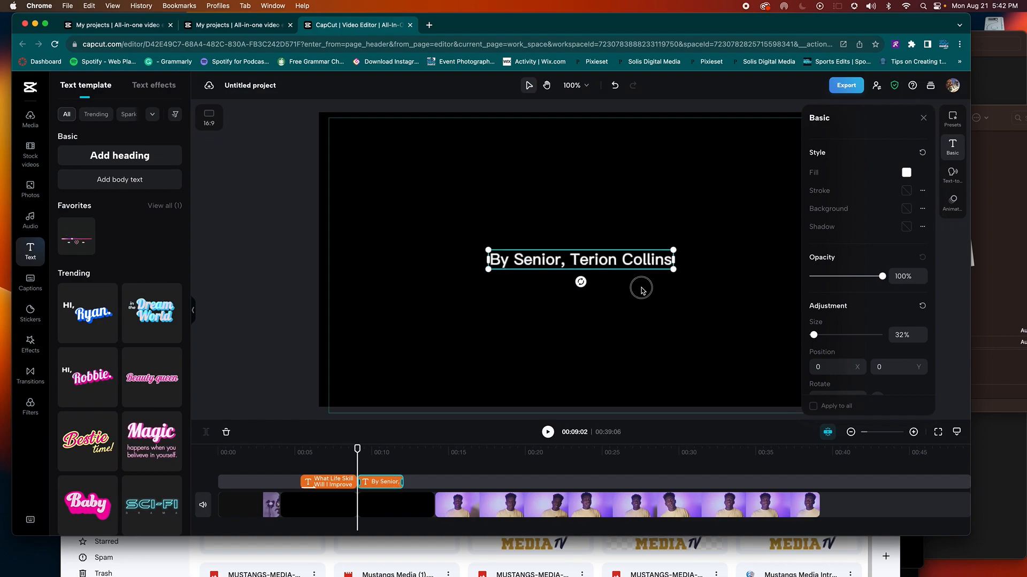
left_click(640, 287)
left_click(573, 261)
left_click(568, 259)
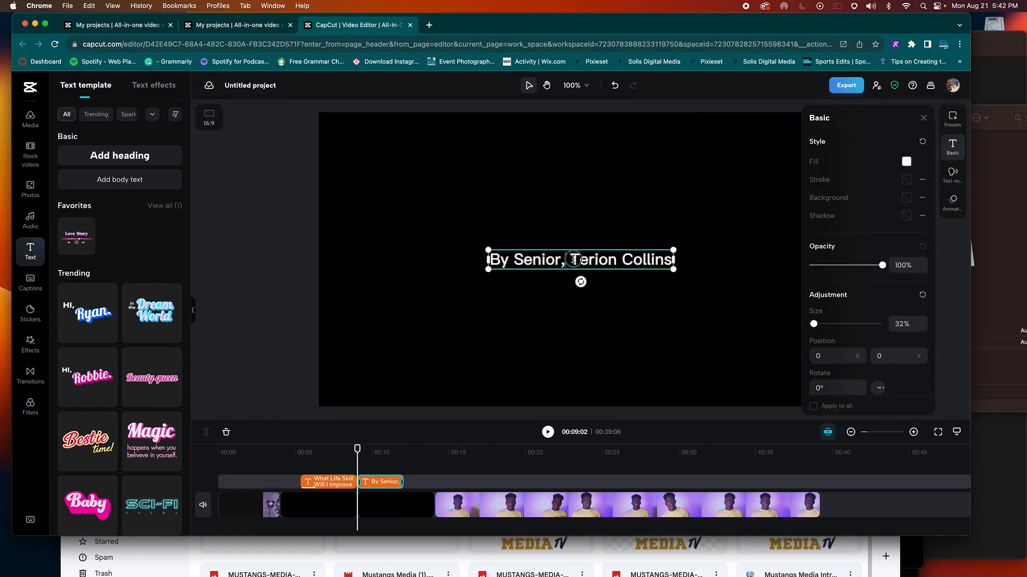
key("BackSpace")
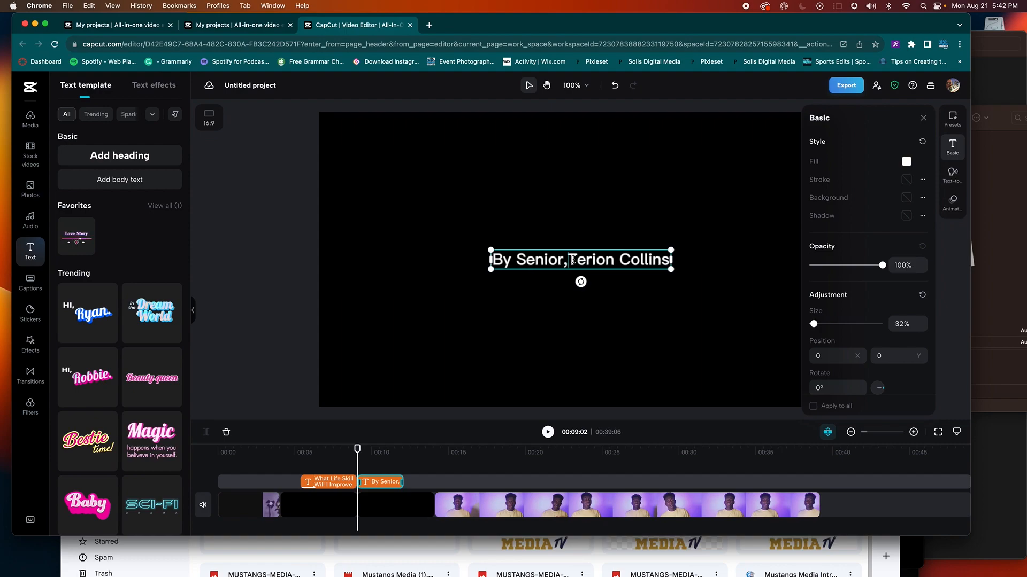
Step: Preview from the title, then drop the comma and split the byline after 'By Senior'
left_click(305, 453)
left_click(296, 456)
key("space")
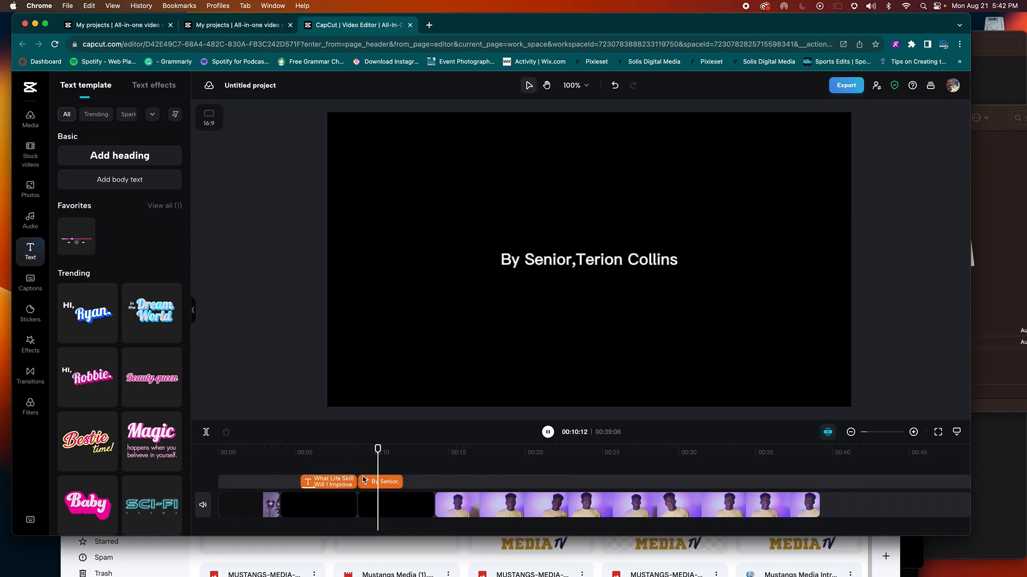
left_click(380, 482)
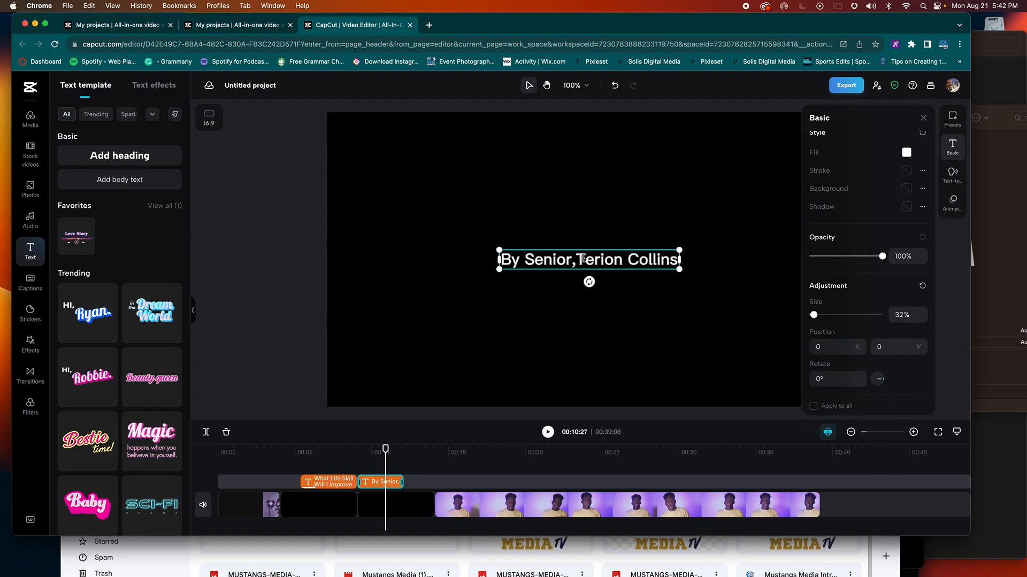
key("BackSpace")
key("Return")
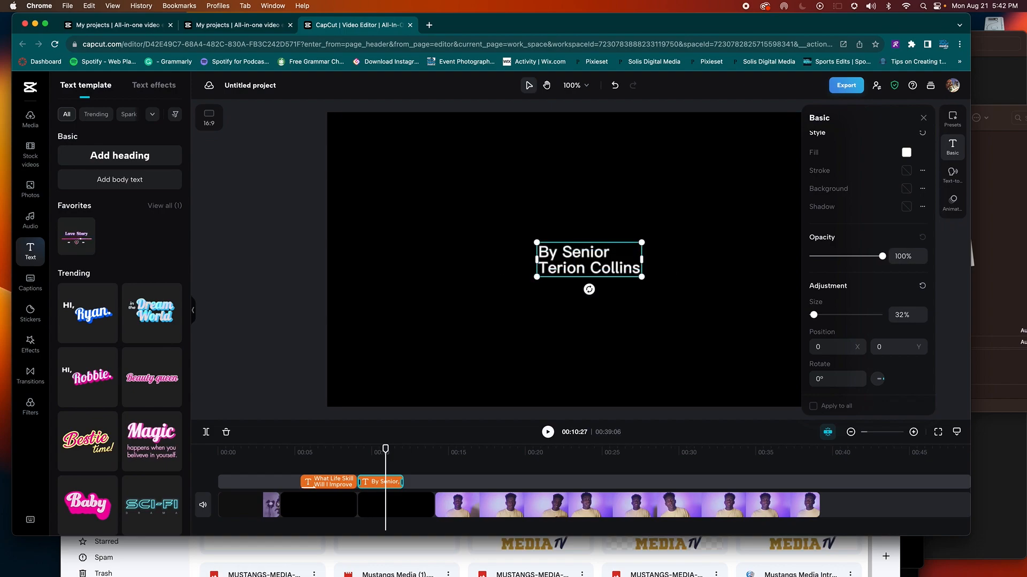
key("super+a")
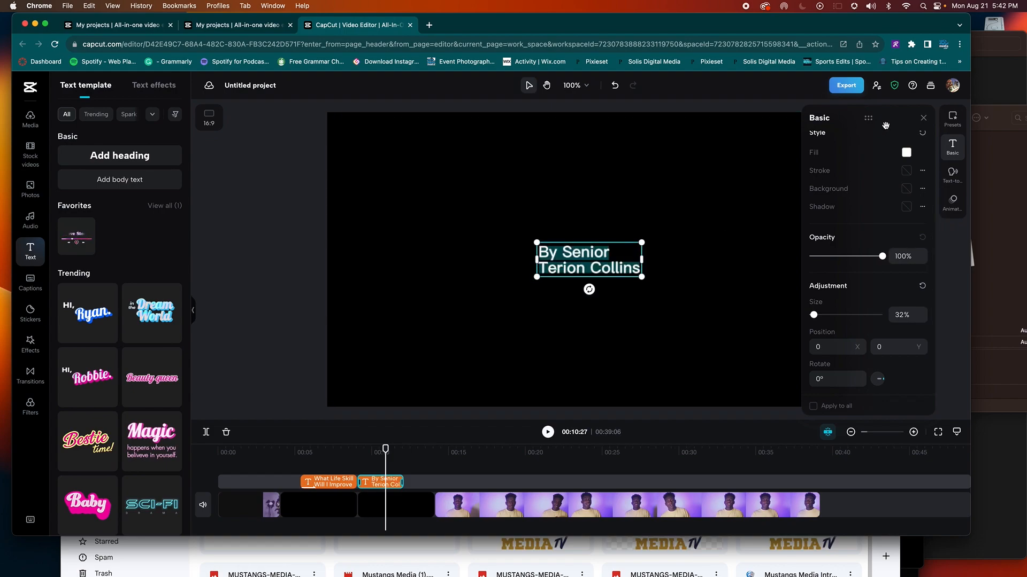
scroll(873, 203, "up", 3)
Step: Center-align the byline's two lines and keep the byline centred in the frame
left_click(888, 202)
left_click(879, 221)
left_click(598, 222)
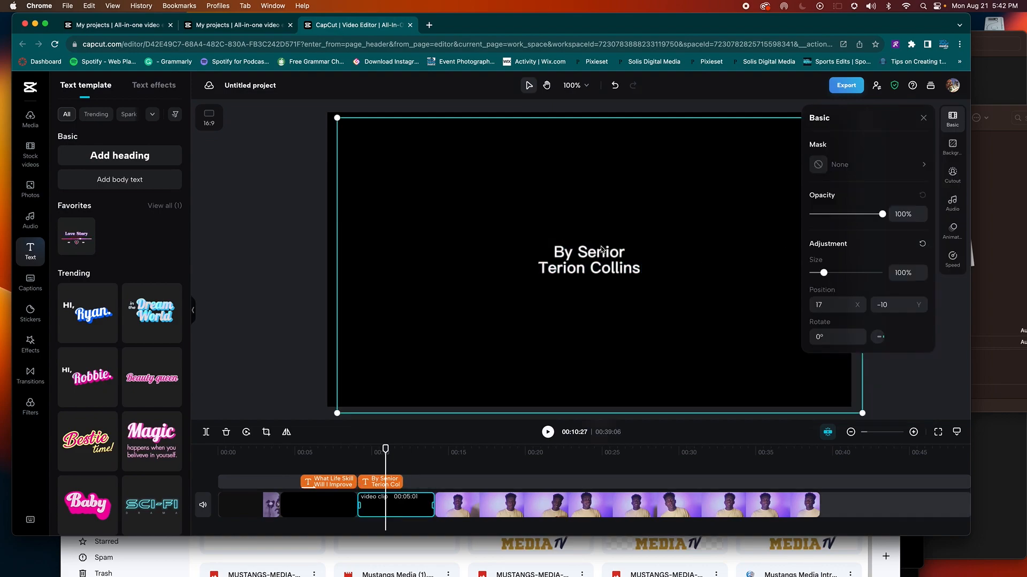
left_click(598, 264)
mouse_move(599, 263)
left_mouse_down()
mouse_move(585, 264)
mouse_move(599, 264)
left_mouse_up()
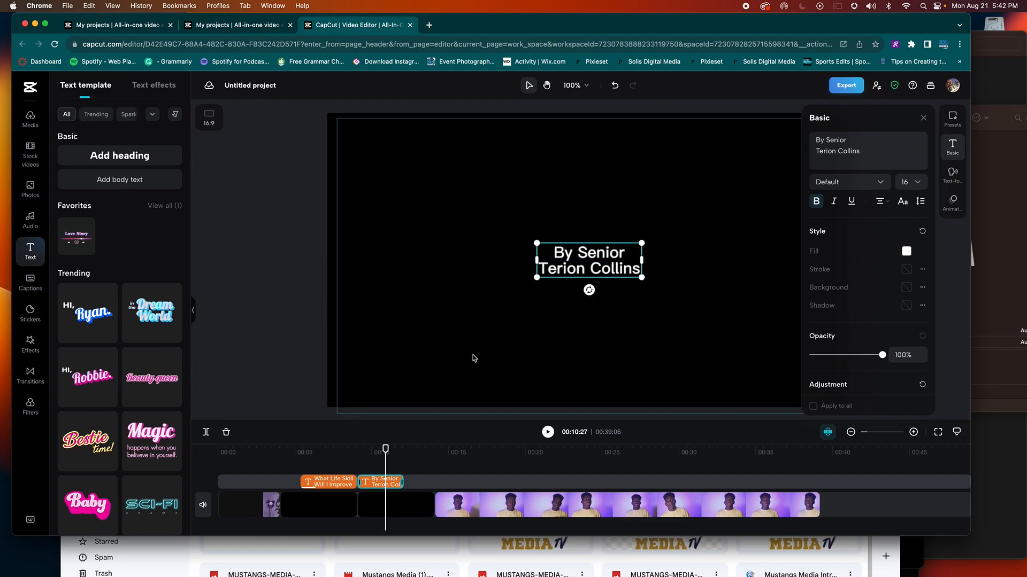
Step: Trim about a second off the black byline clip, preview the cut, and show Transitions
left_click(376, 471)
left_click(413, 503)
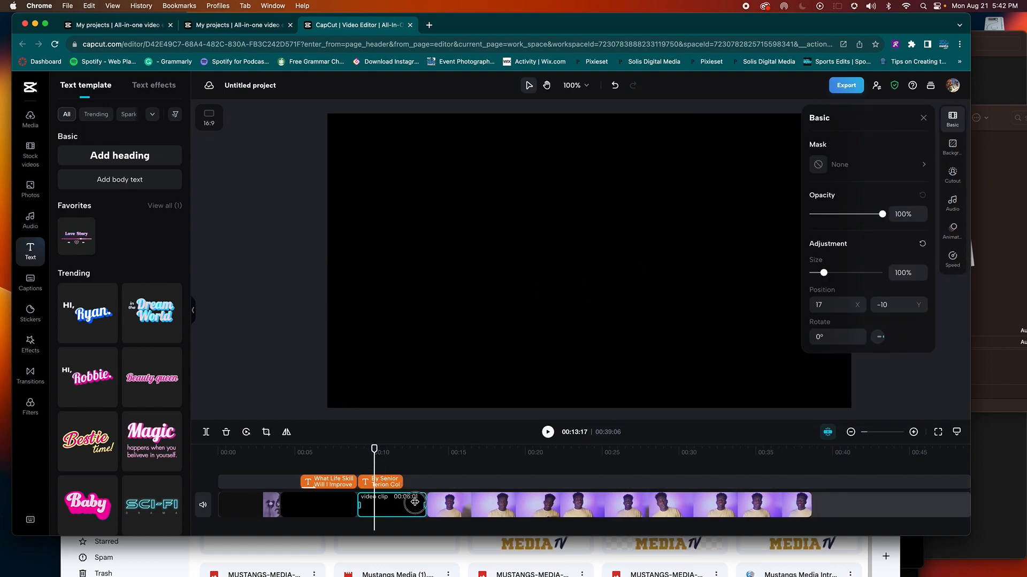
left_click_drag(415, 502, 405, 502)
key("space")
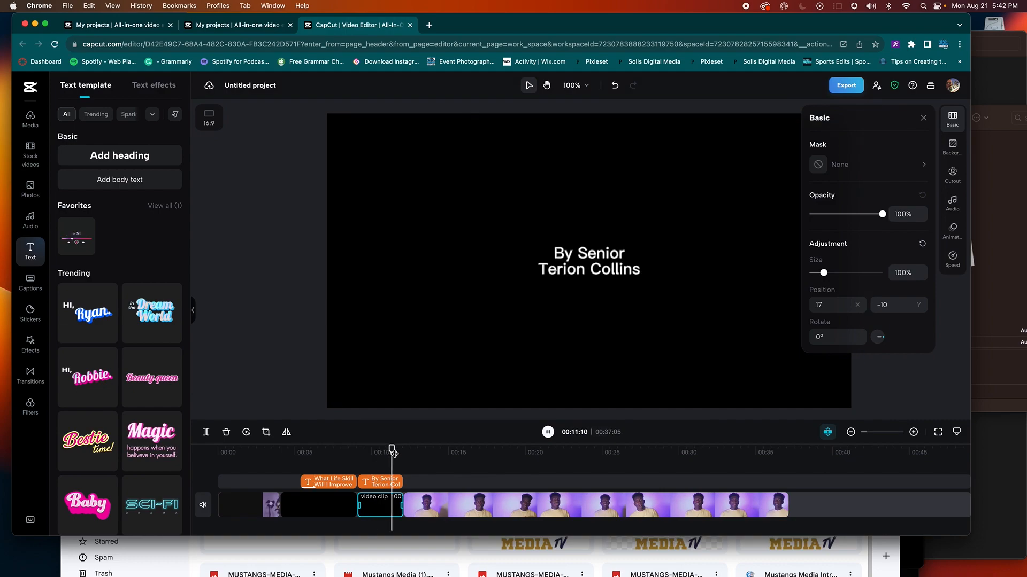
key("space")
left_click(396, 454)
left_click_drag(396, 452, 401, 453)
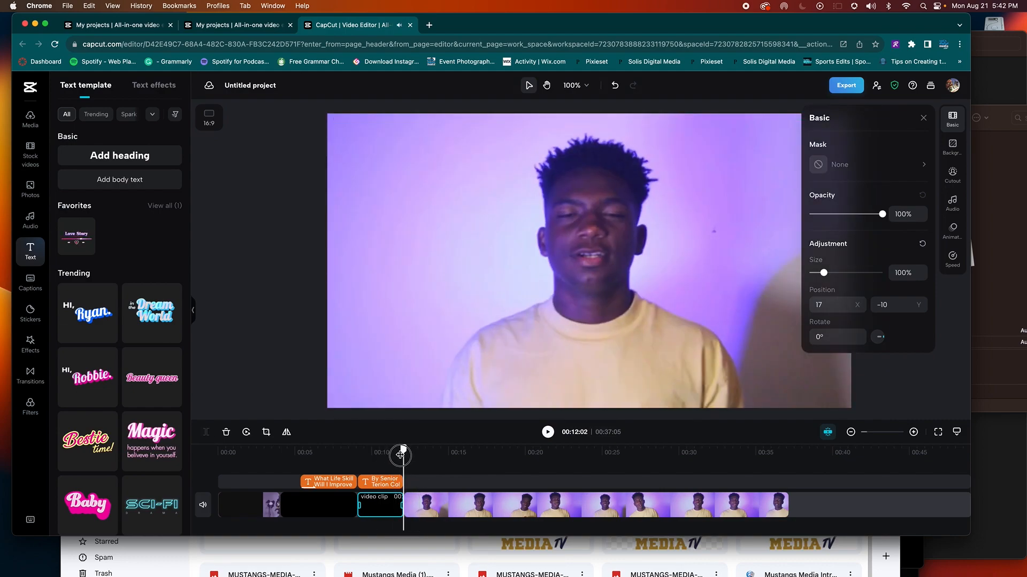
left_click(30, 375)
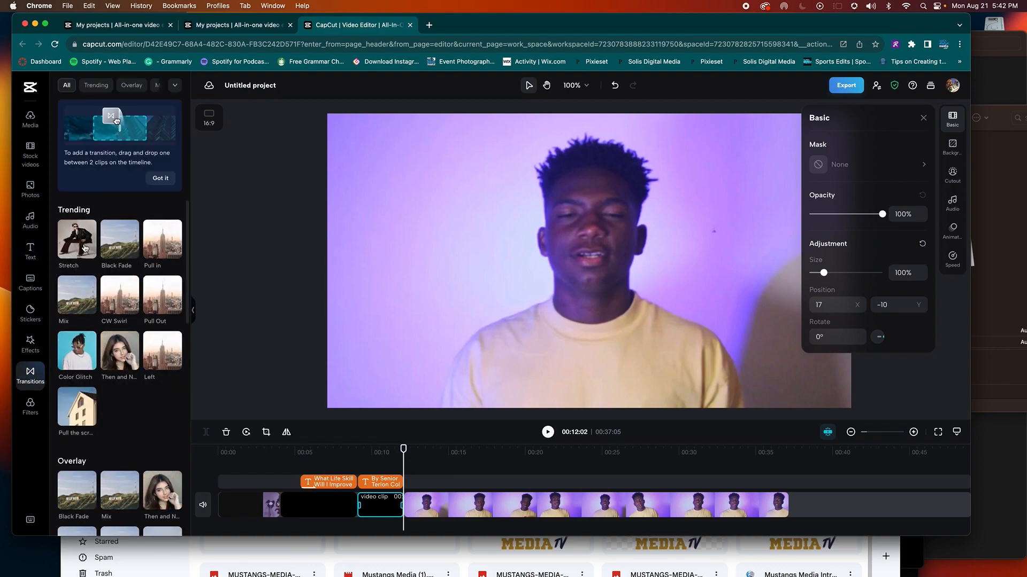
Step: Place a 0.5s Pull in transition between the black byline clip and the talking-head clip
left_click_drag(85, 247, 403, 506)
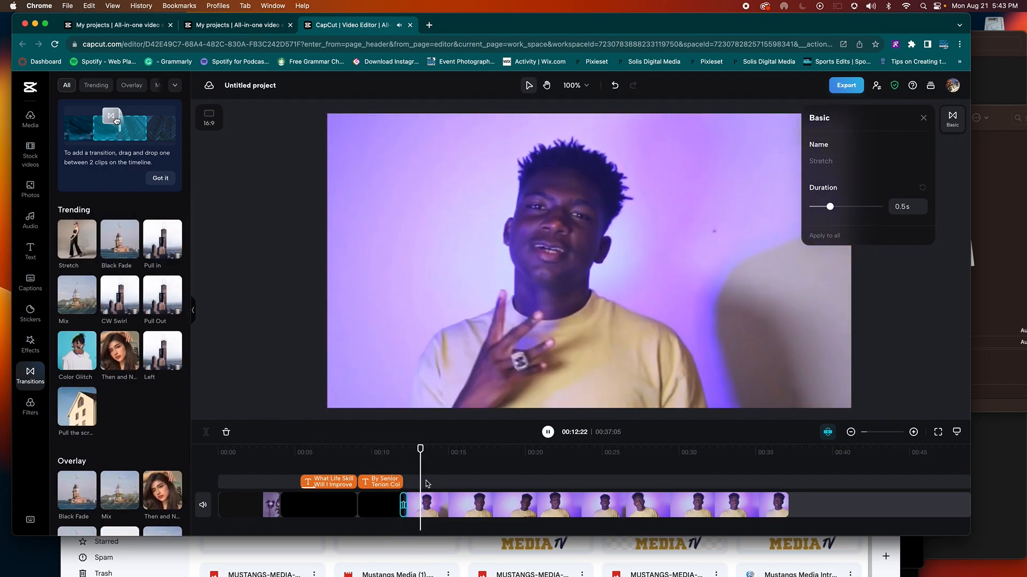
left_click(396, 455)
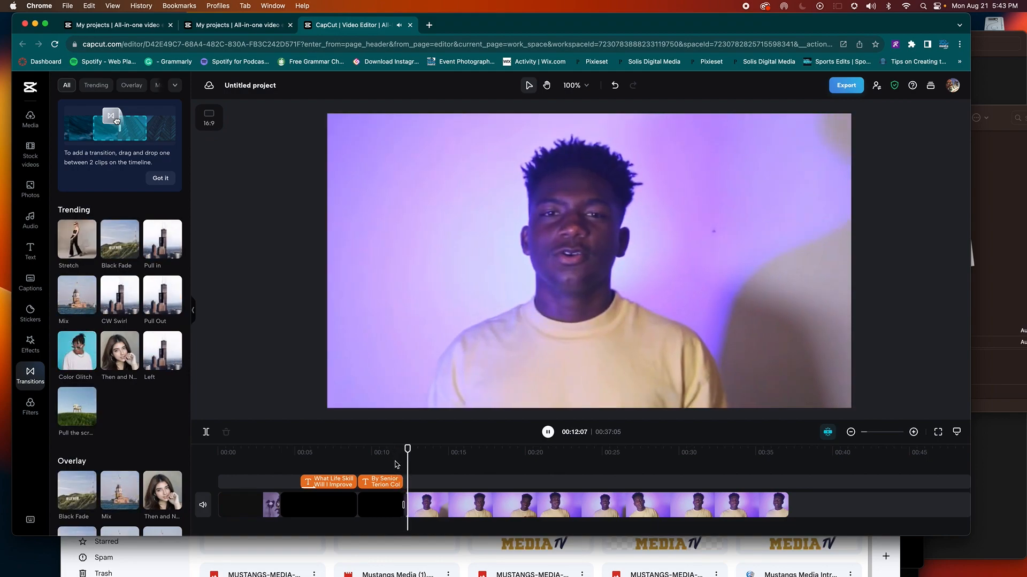
key("space")
left_click(402, 505)
left_click(405, 505)
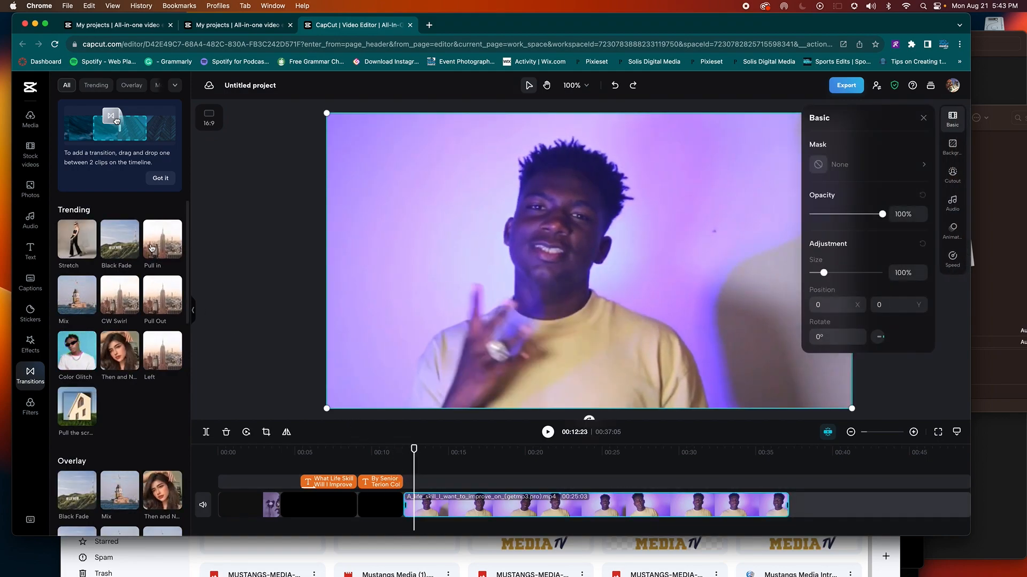
left_click_drag(417, 452, 404, 451)
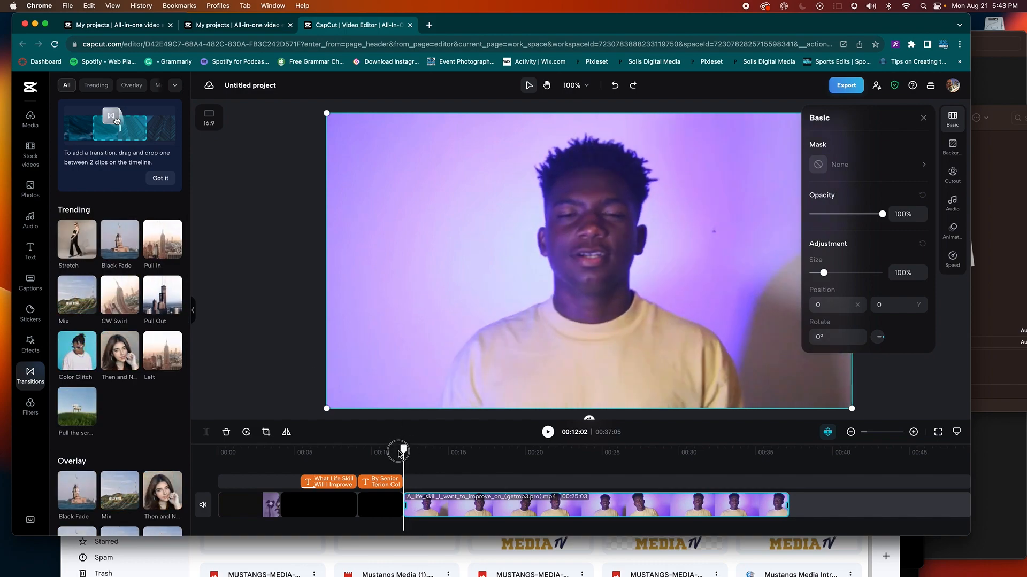
left_click(170, 251)
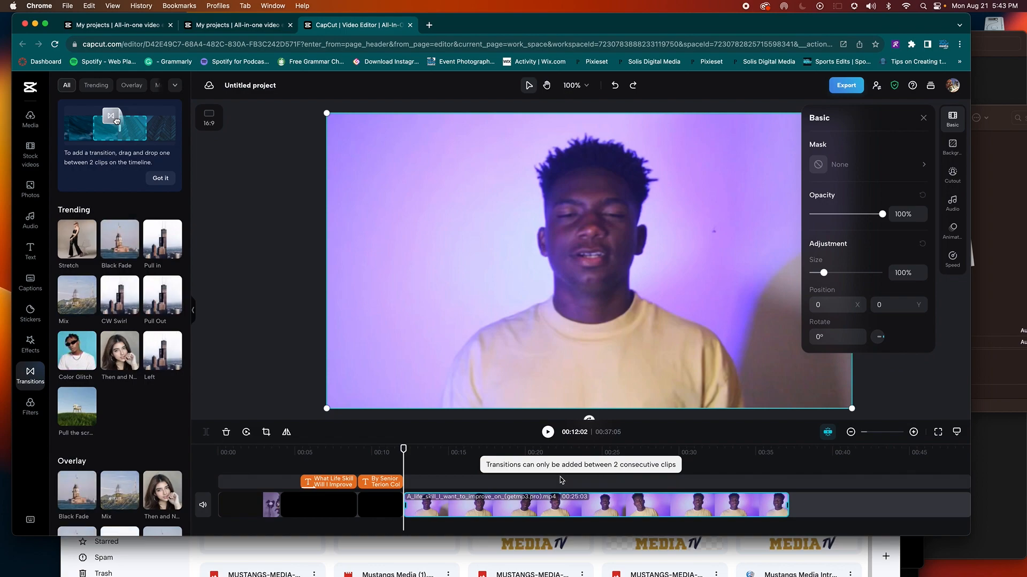
left_click(401, 502)
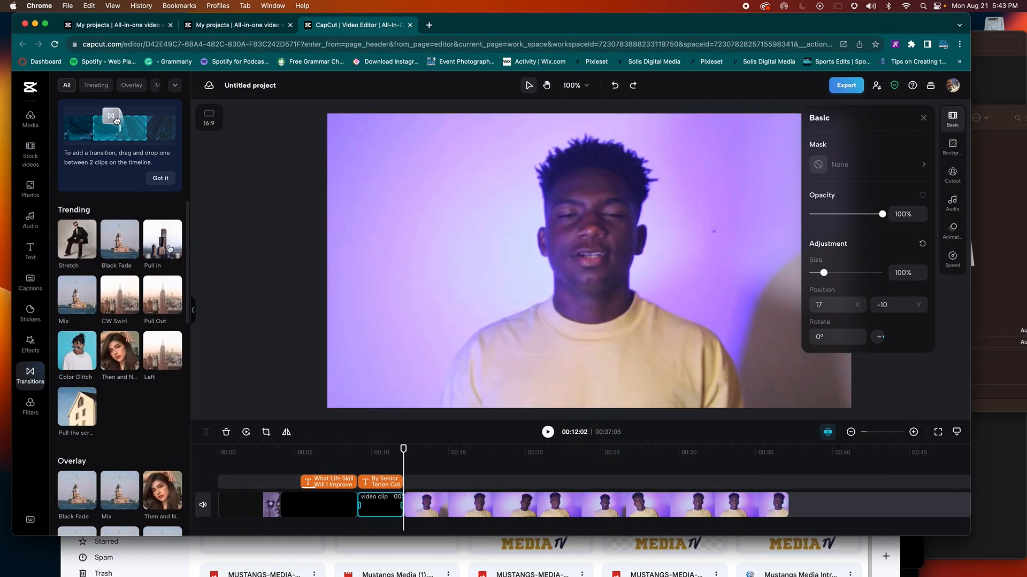
left_click_drag(169, 248, 403, 505)
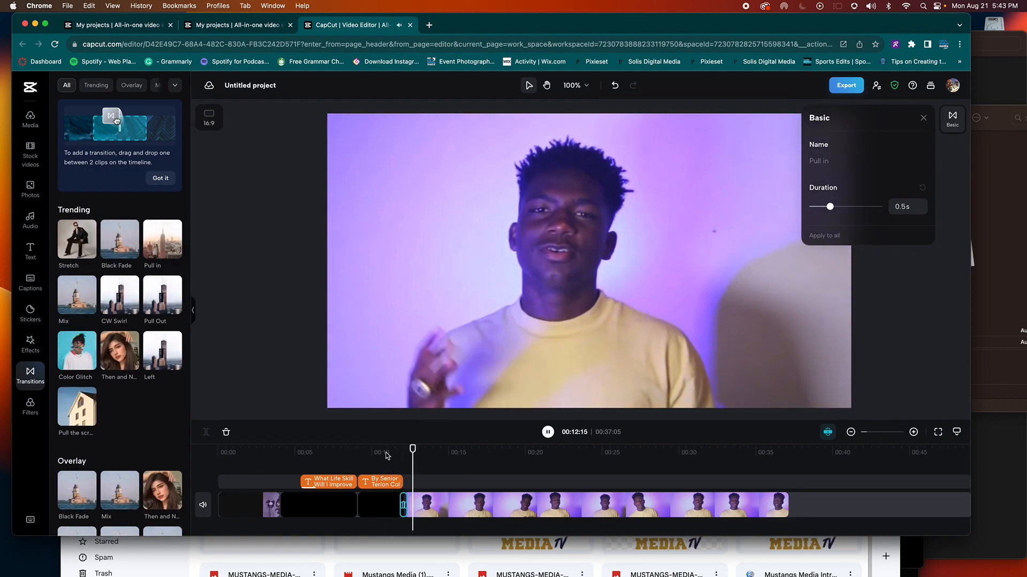
Step: Preview the Pull in transition and slightly enlarge the browser window
key("space")
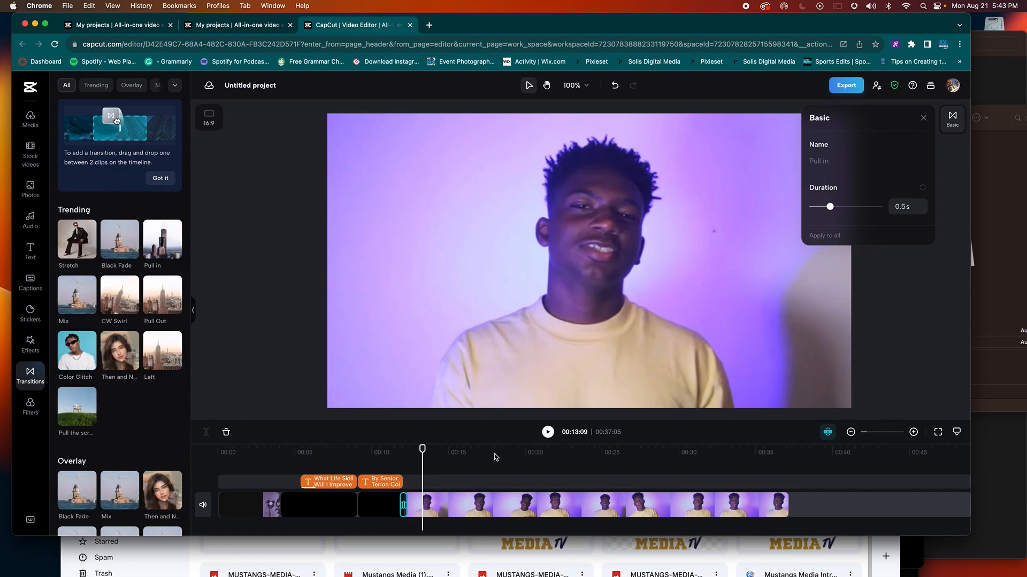
key("space")
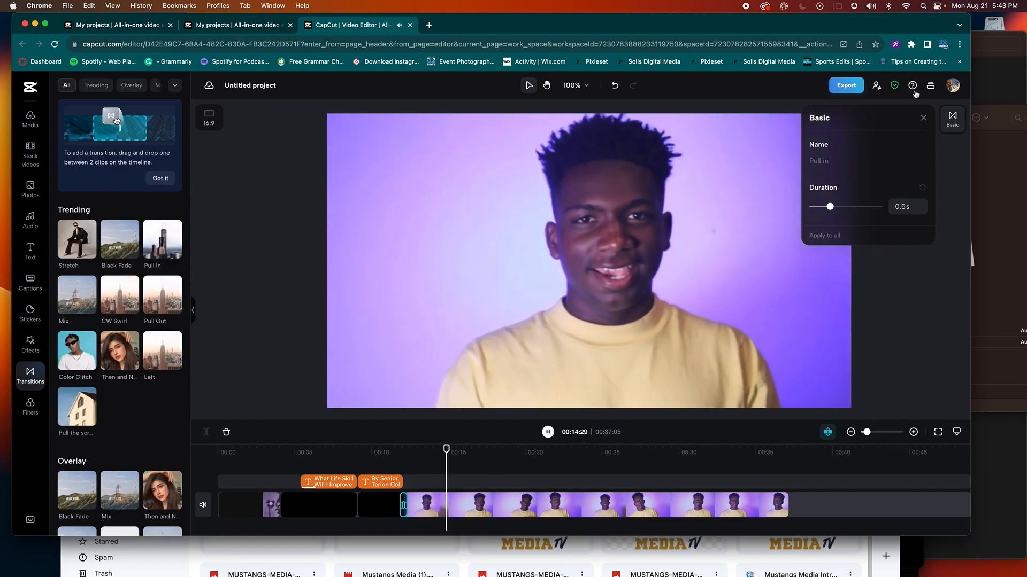
left_click(871, 6)
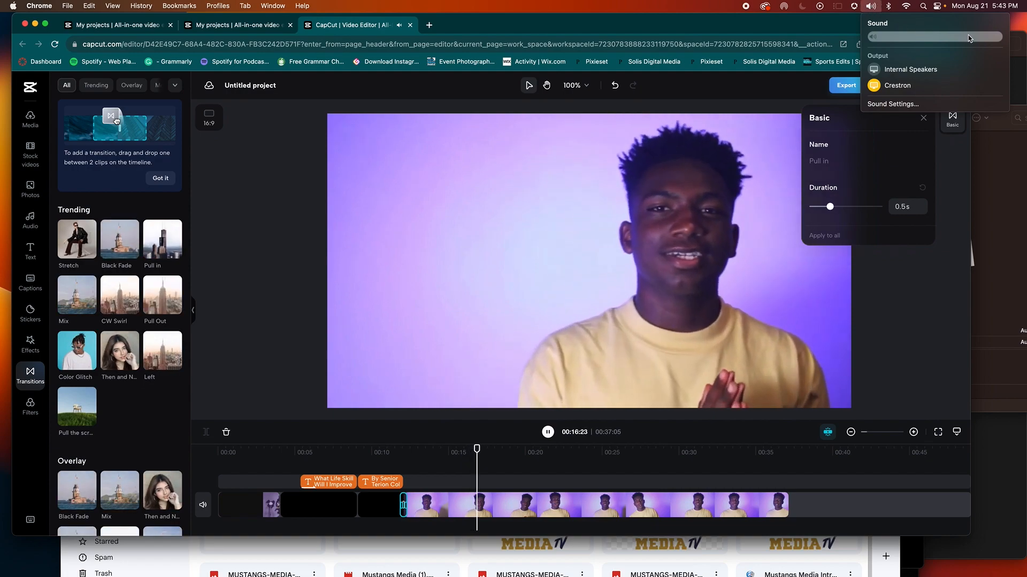
left_click(923, 117)
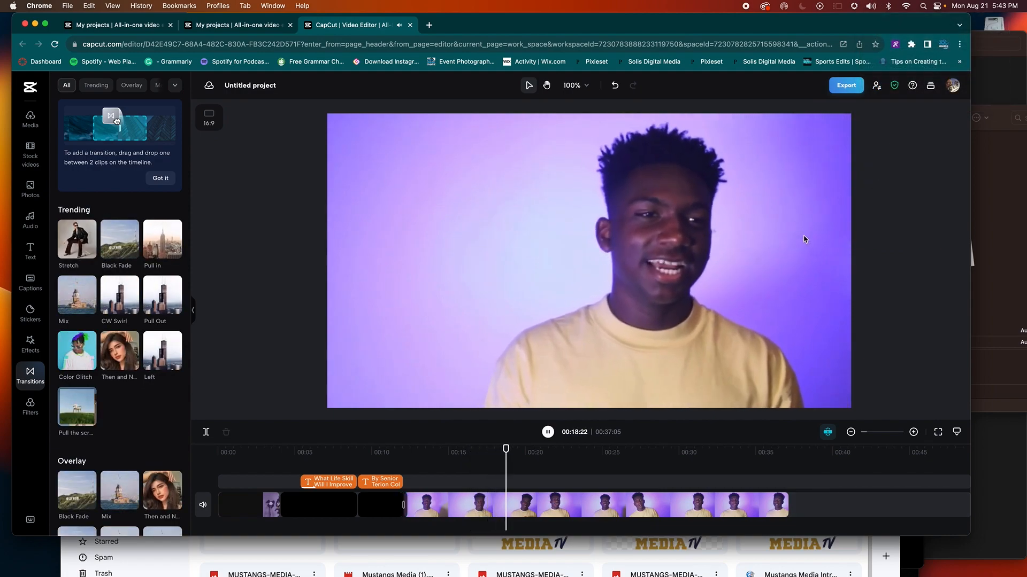
key("space")
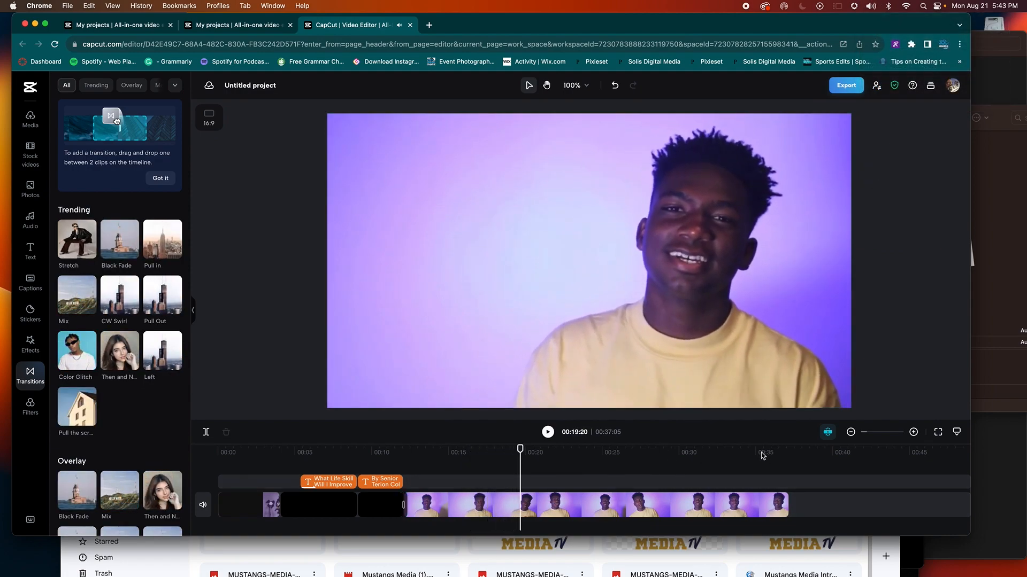
left_click_drag(970, 536, 980, 552)
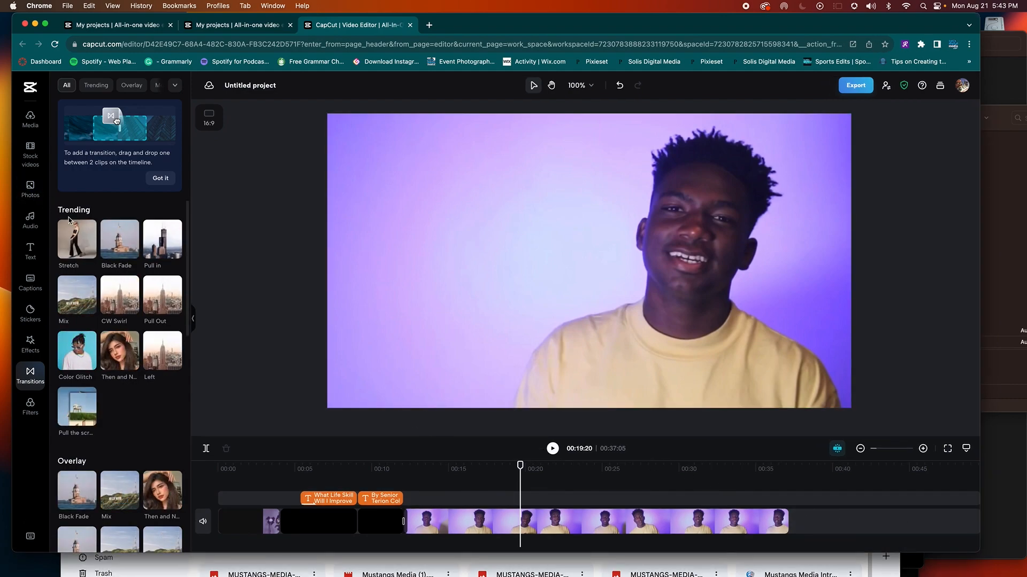
Step: Search the audio library for background music and preview several tracks
left_click(31, 221)
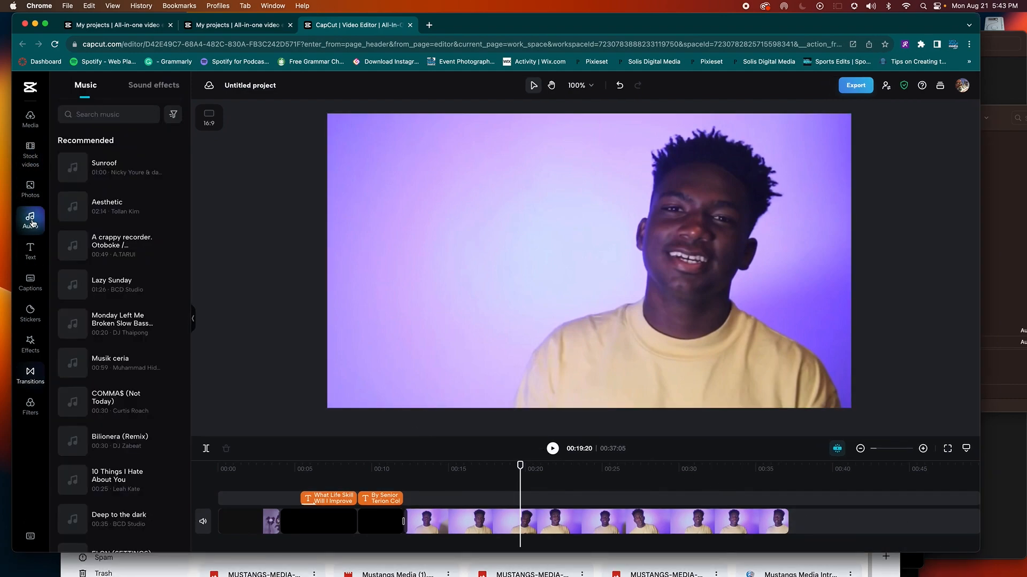
left_click(107, 136)
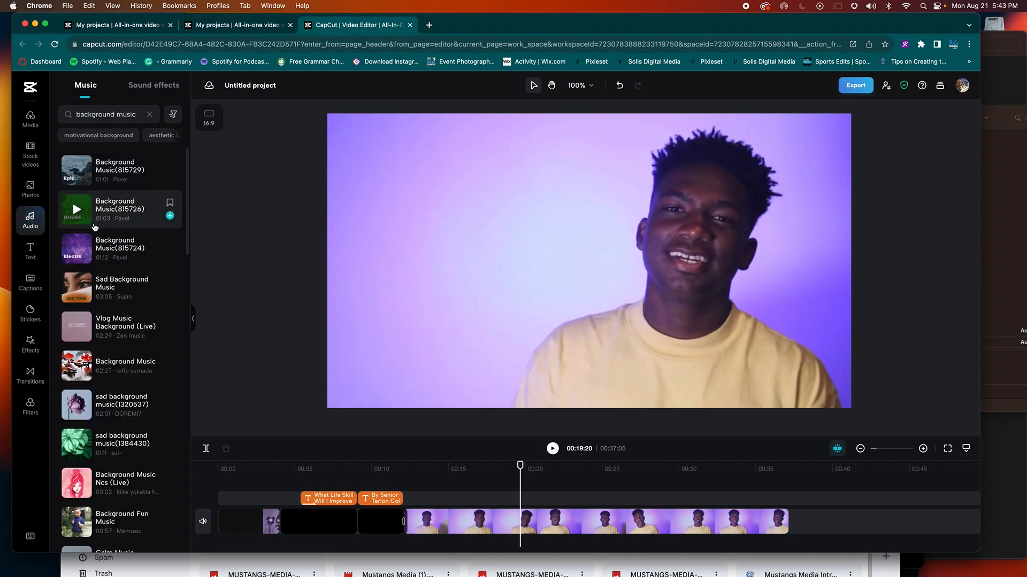
left_click(77, 171)
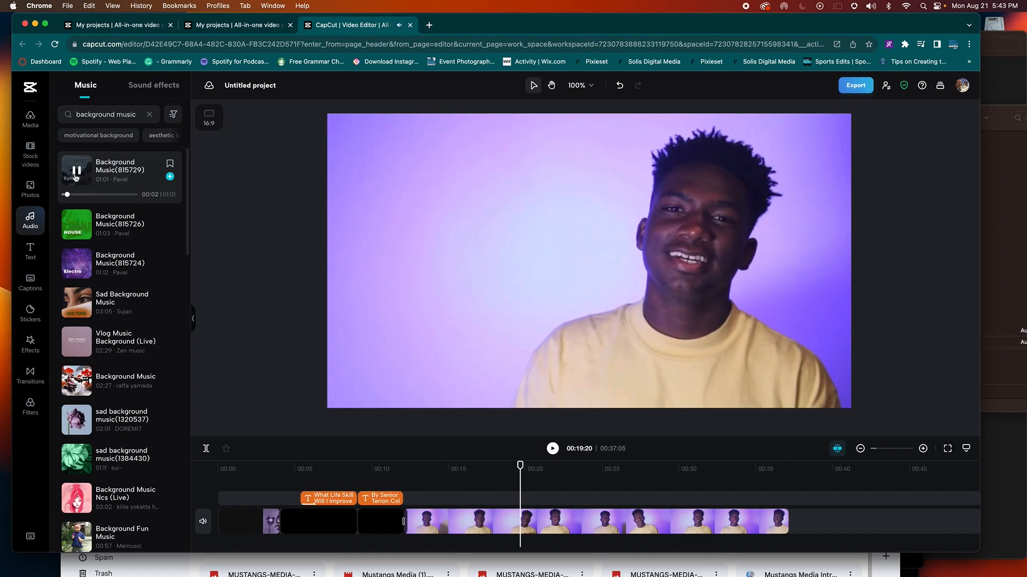
left_click(79, 229)
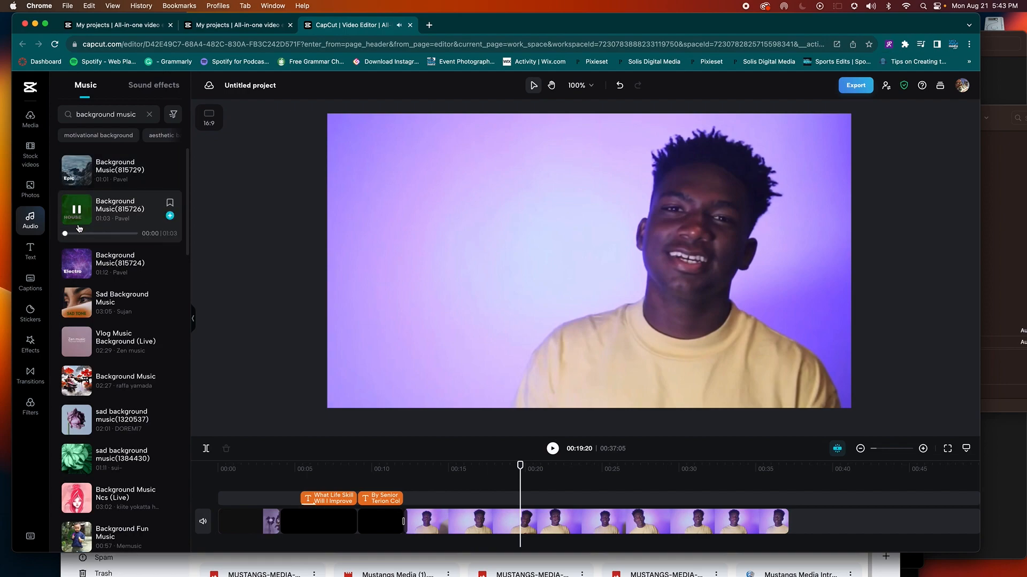
left_click(78, 210)
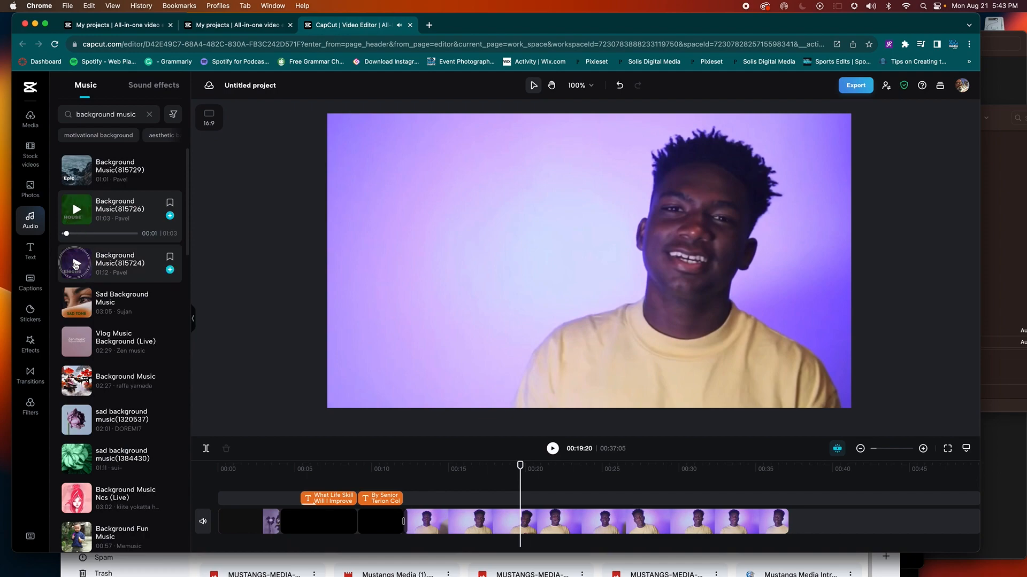
left_click(76, 264)
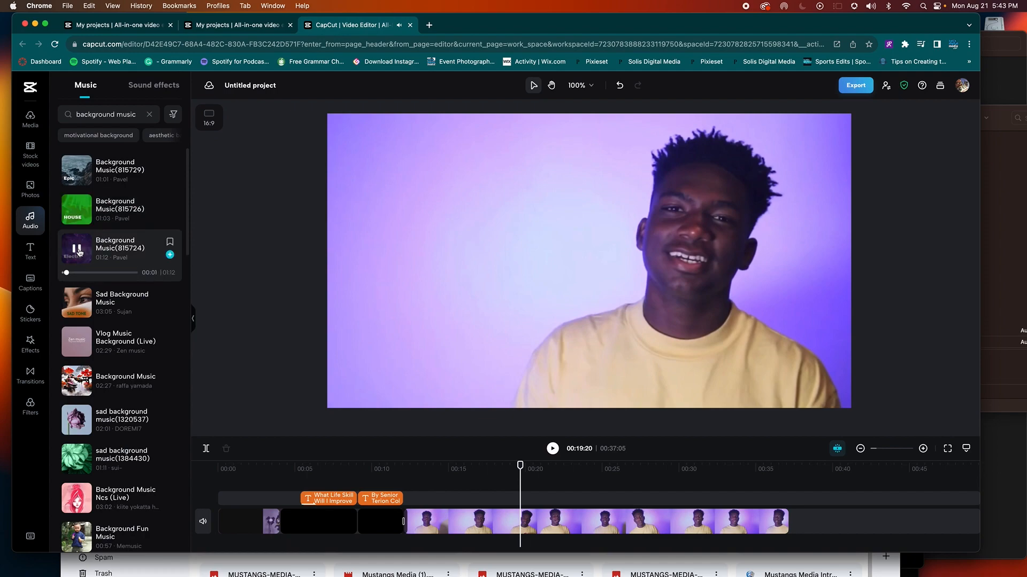
left_click(83, 348)
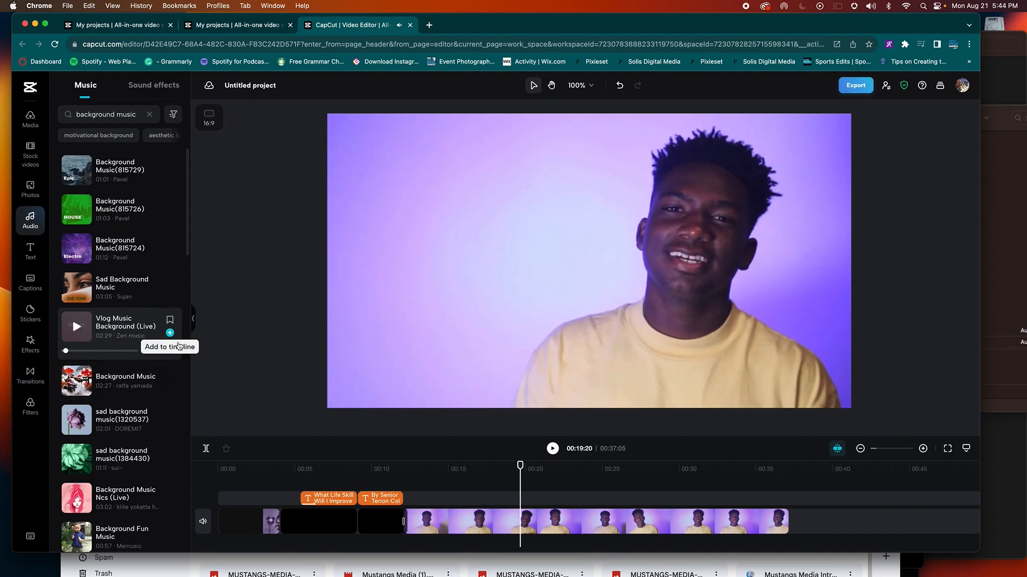
Step: Place Vlog Music Background (Live) about 4 seconds in and play from the start
left_click_drag(562, 537, 325, 541)
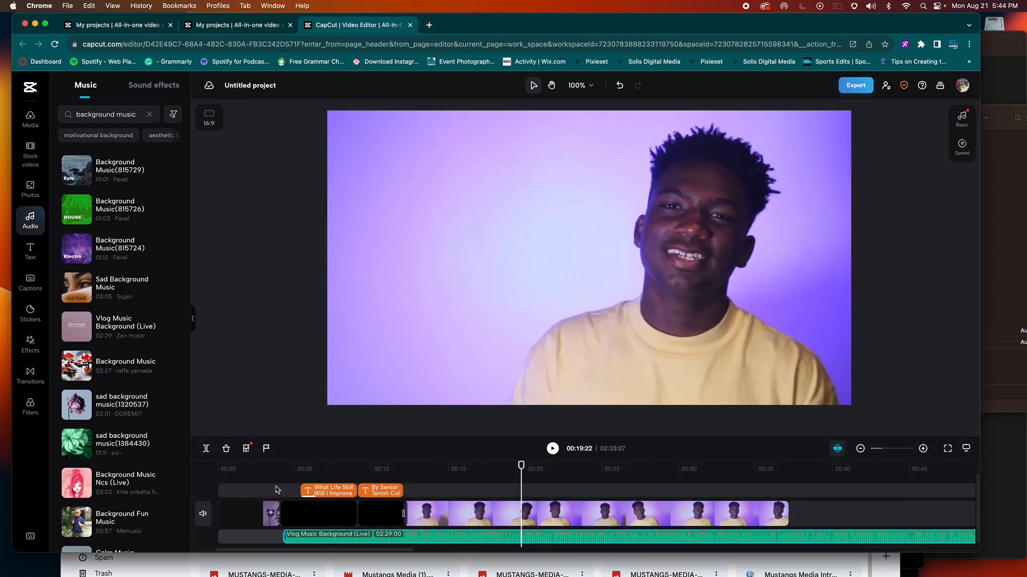
left_click(244, 463)
key("space")
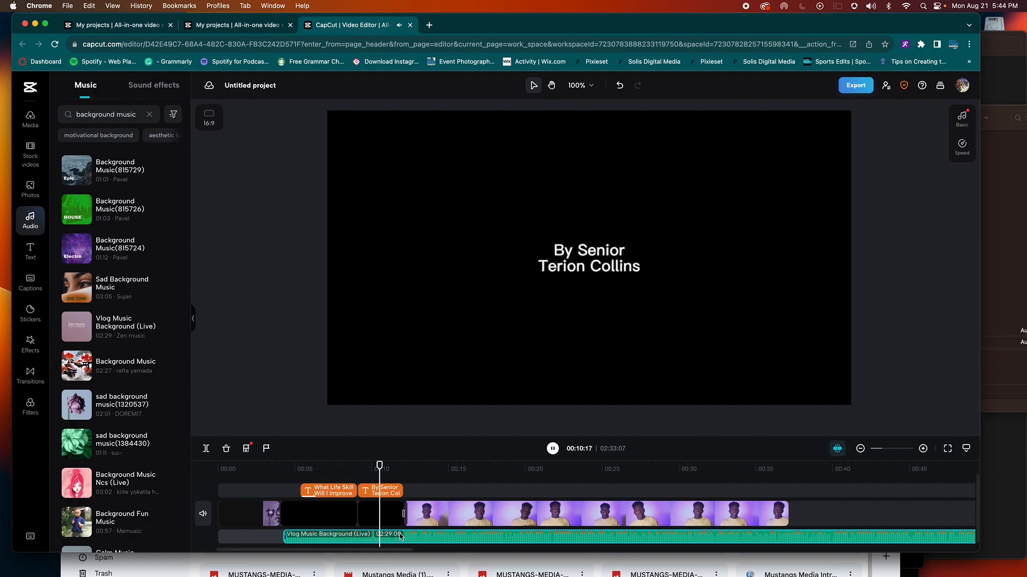
Step: Split the music at 00:12:07 where the talking-head clip begins and open its Basic audio settings
key("space")
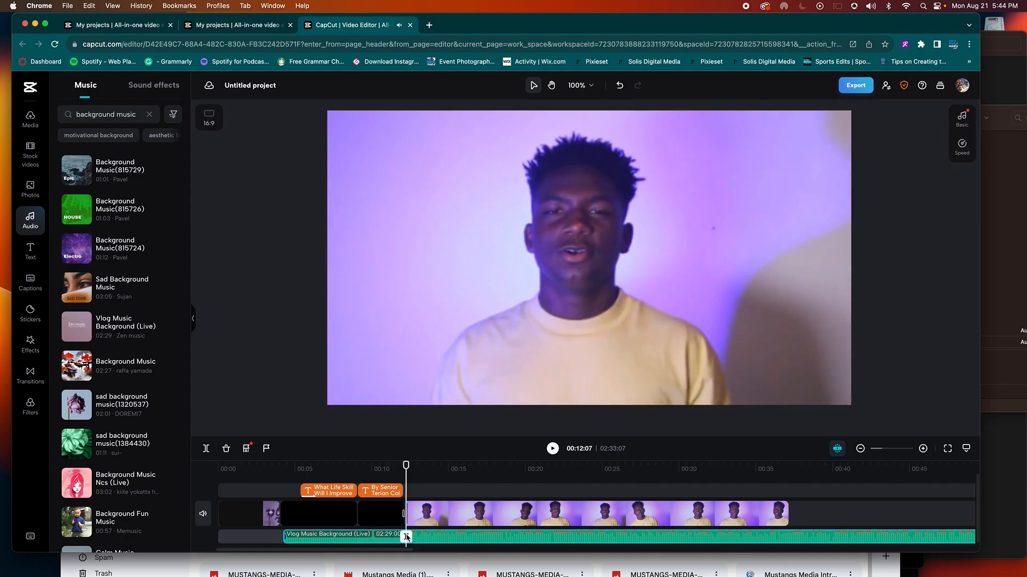
left_click(406, 537)
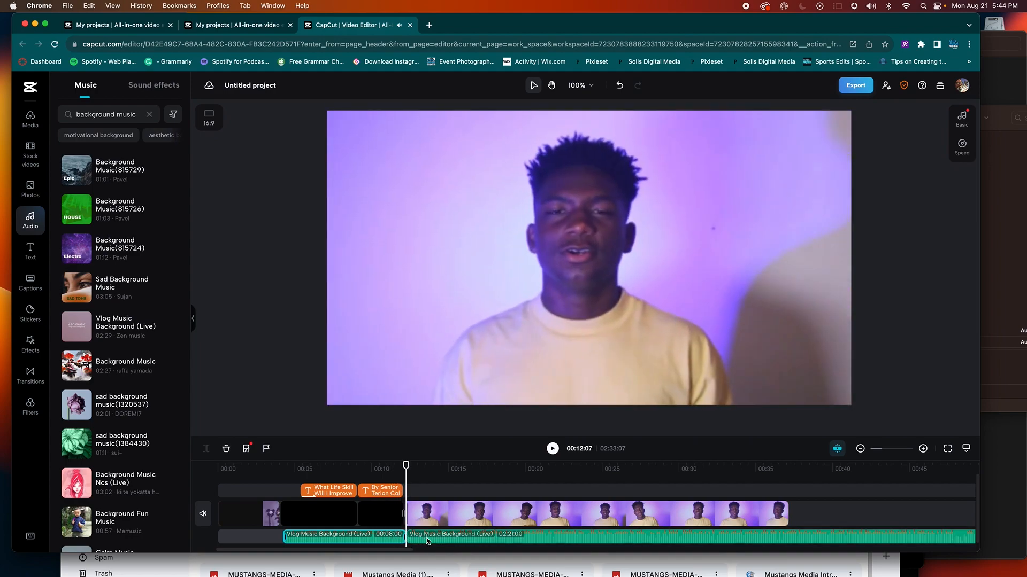
left_click_drag(403, 477, 399, 478)
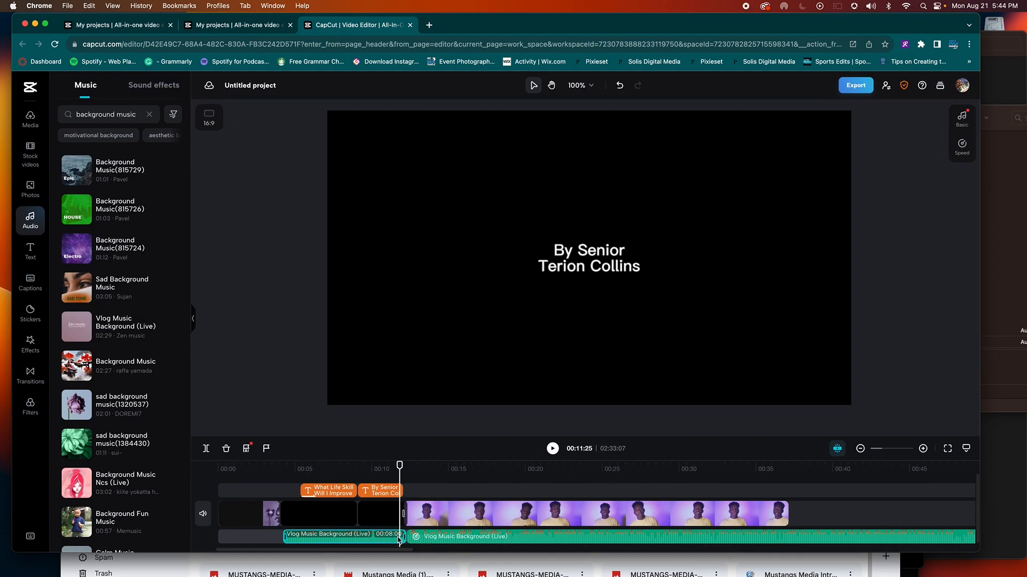
left_click(957, 122)
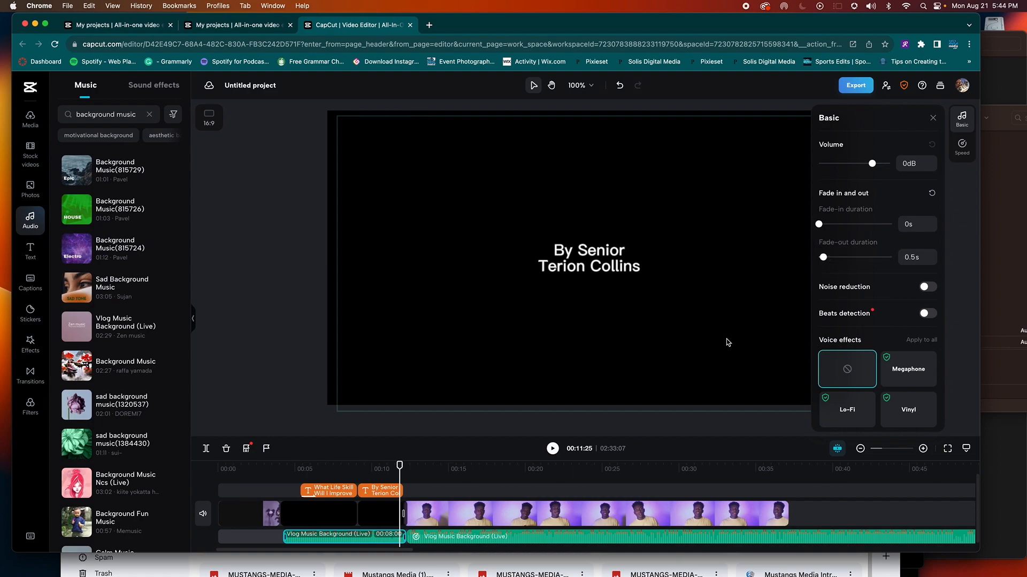
Step: Select the music under the talking-head clip and undo an accidental split at 00:14:27
left_click(426, 537)
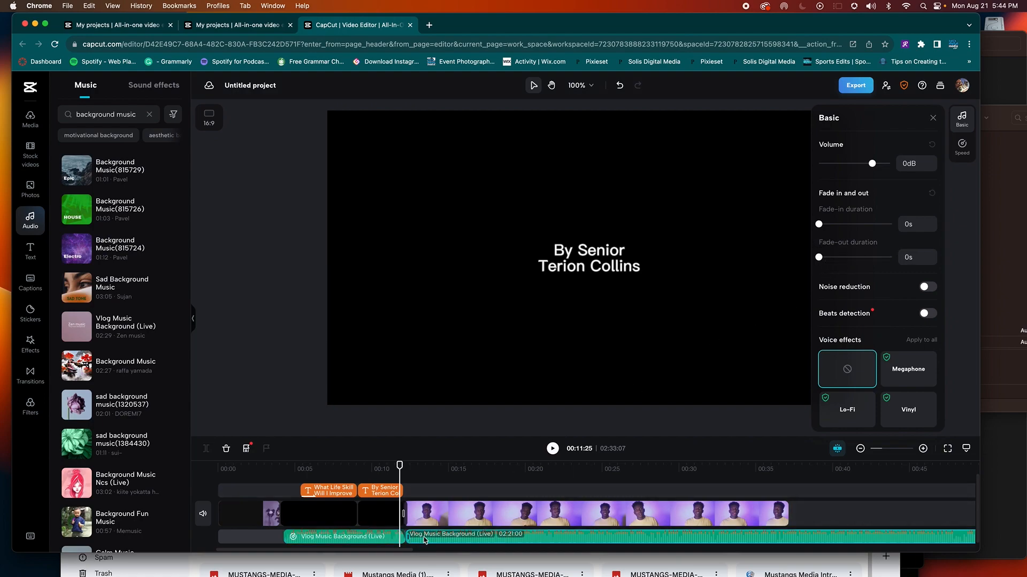
left_click(411, 469)
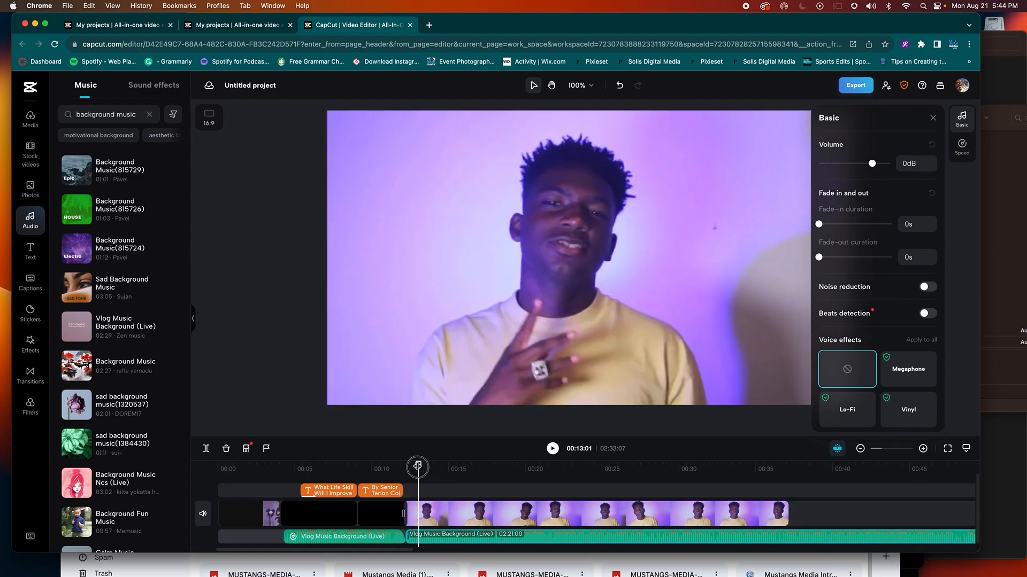
left_click(417, 467)
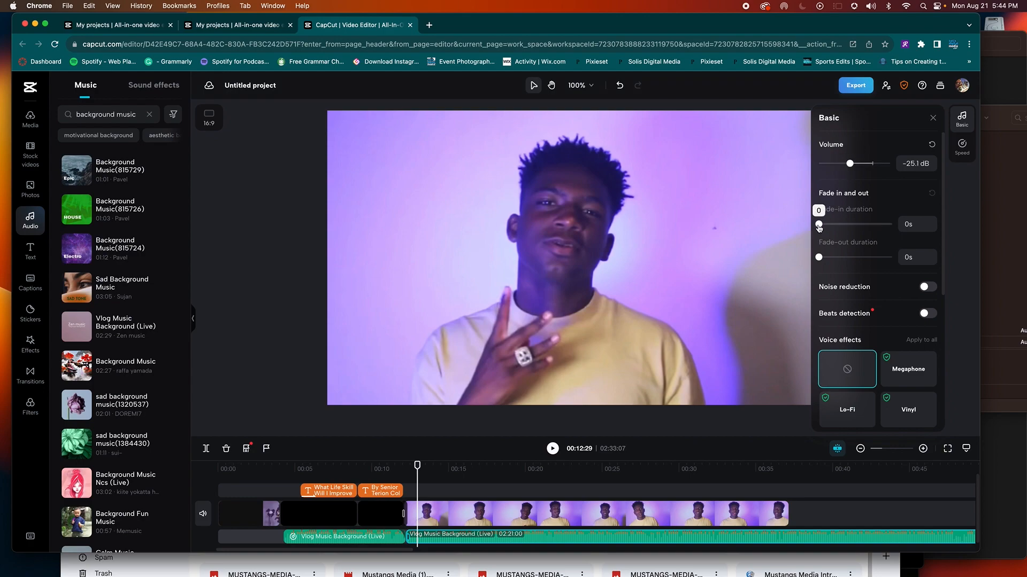
left_click(396, 469)
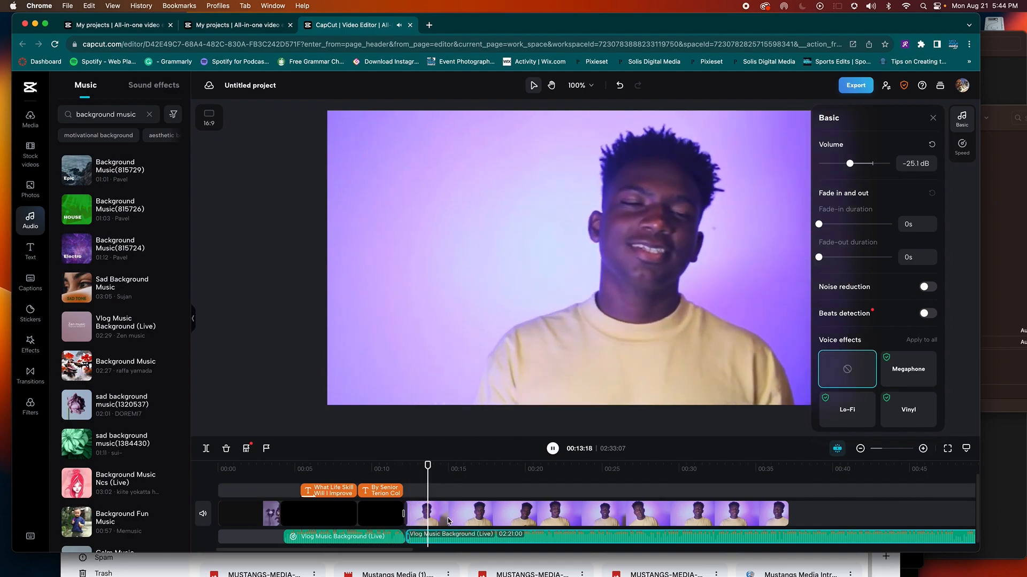
key("space")
key("super+b")
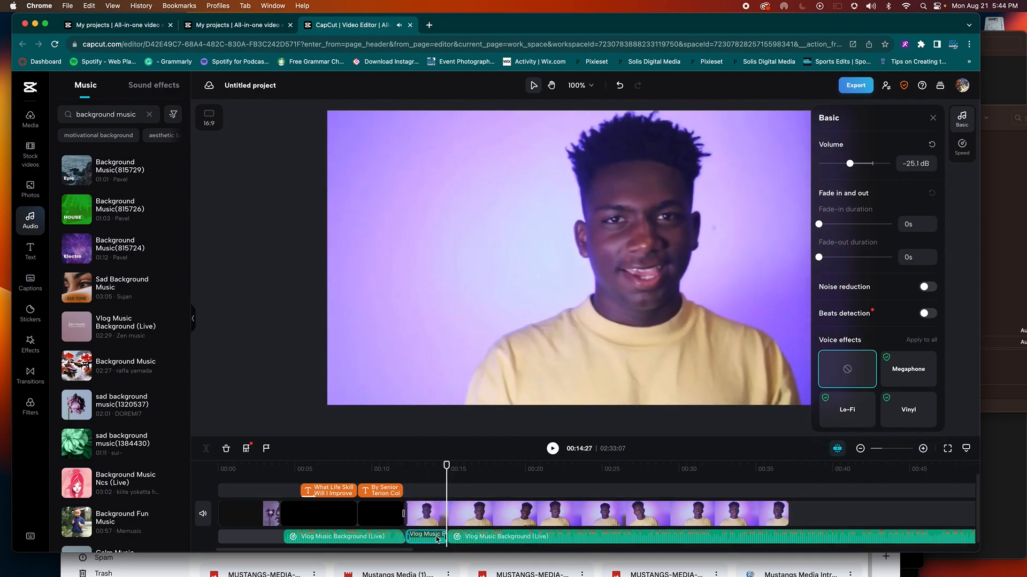
key("super+z")
left_click(431, 540)
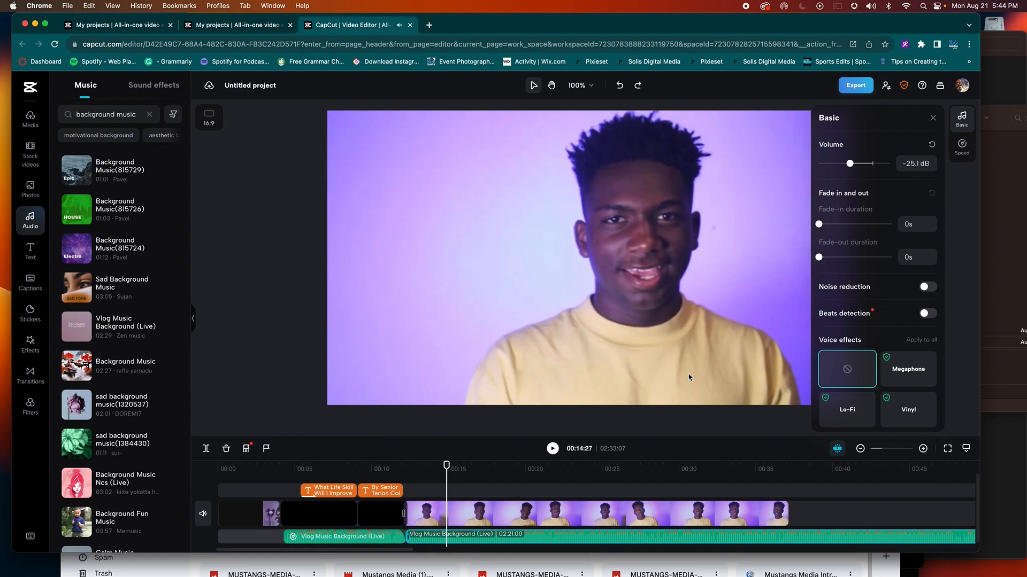
Step: Set that music segment's volume to -17.2 dB and play back to check the level
left_click_drag(854, 164, 861, 164)
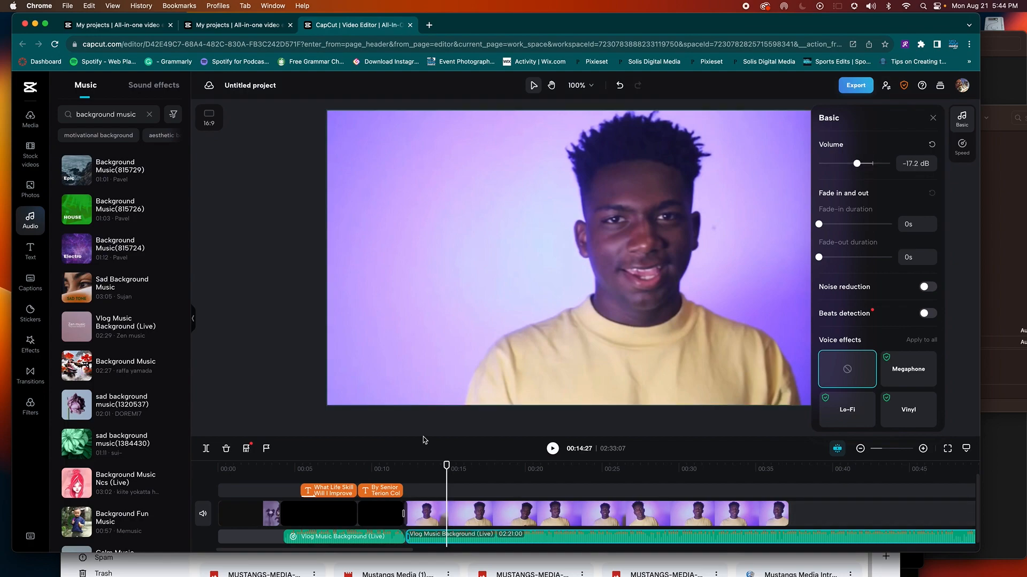
left_click(397, 469)
key("space")
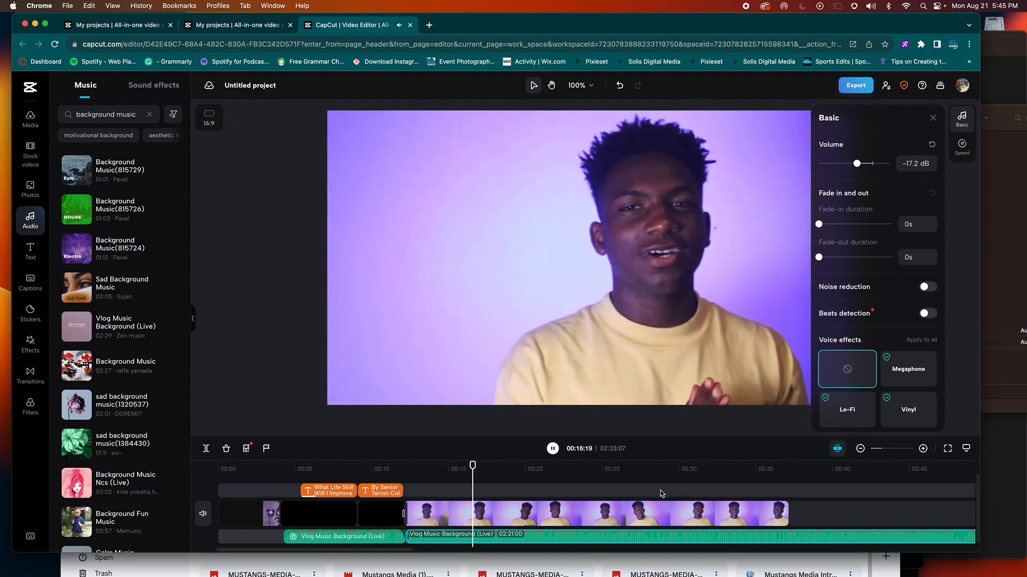
left_click(766, 519)
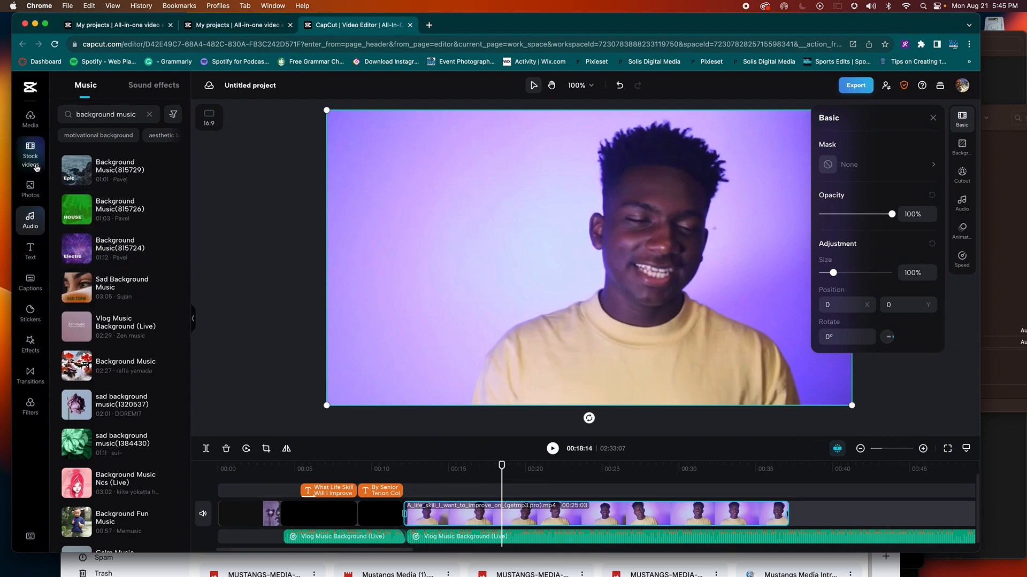
Step: Give the talking-head clip a 0.5s Rotation Clockwise out animation
left_click(38, 378)
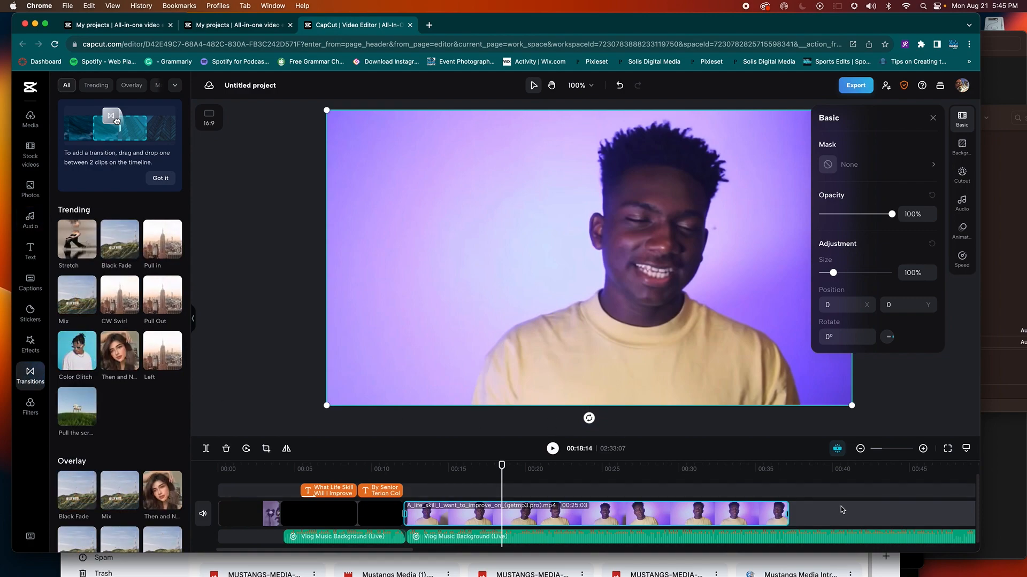
left_click(933, 119)
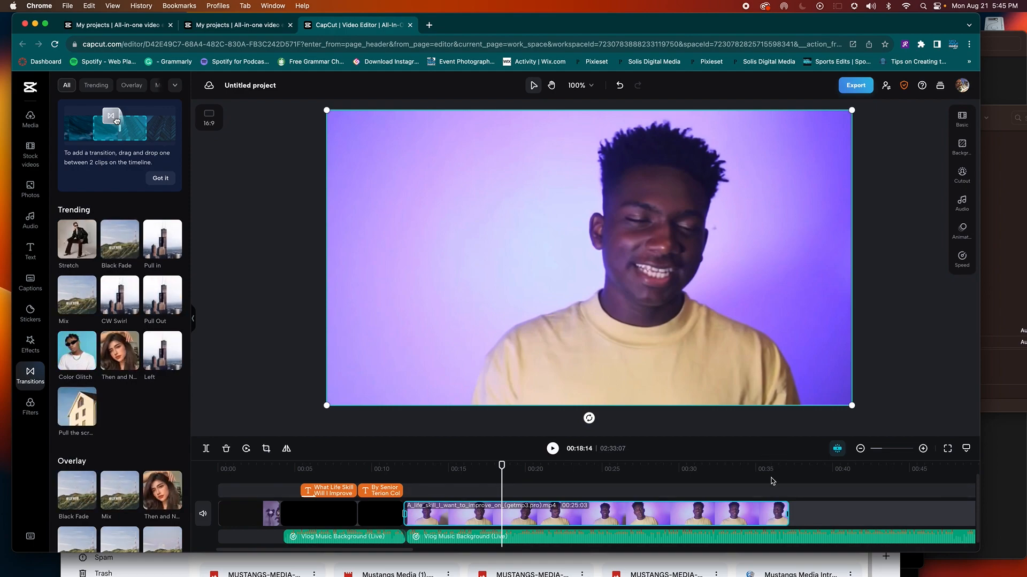
left_click(962, 229)
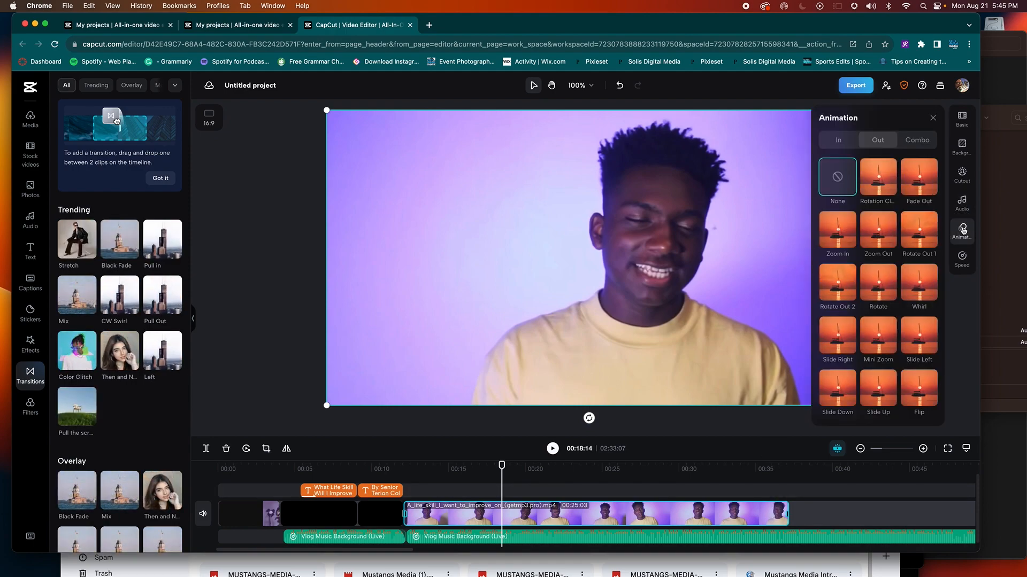
left_click(881, 185)
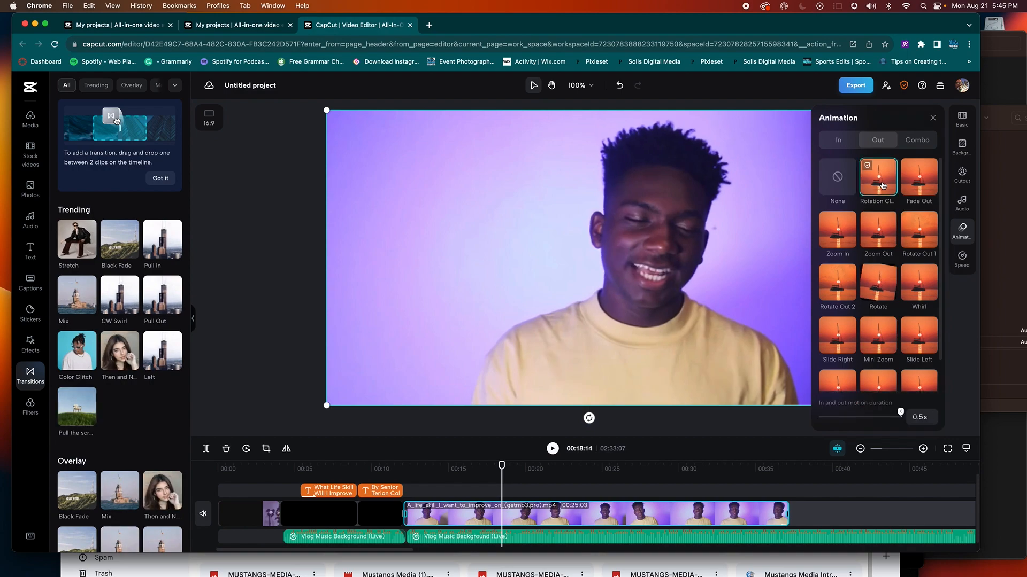
Step: Play the video's end, select the second music clip, and park the playhead at the talking-head clip's end
left_click(749, 477)
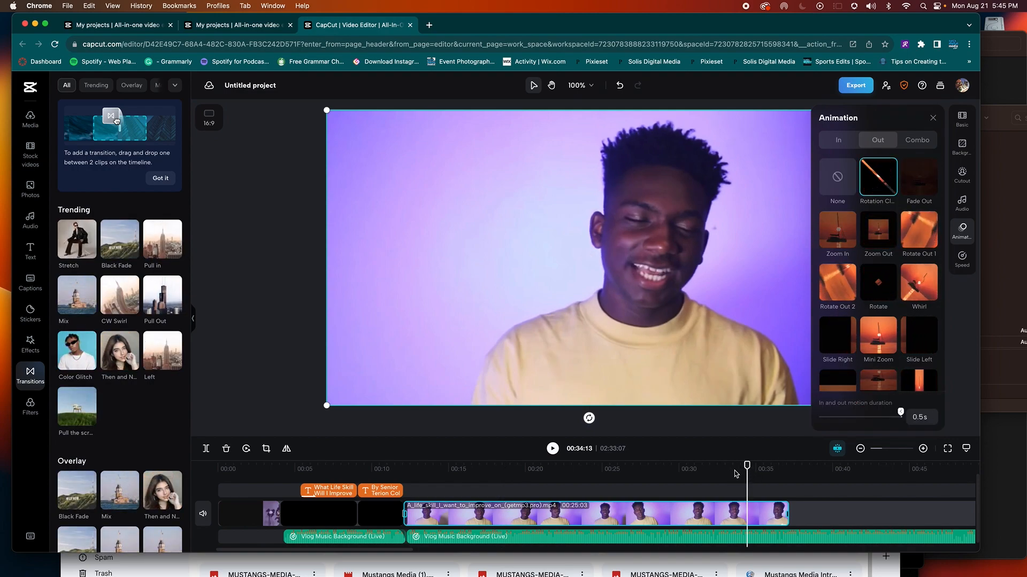
key("space")
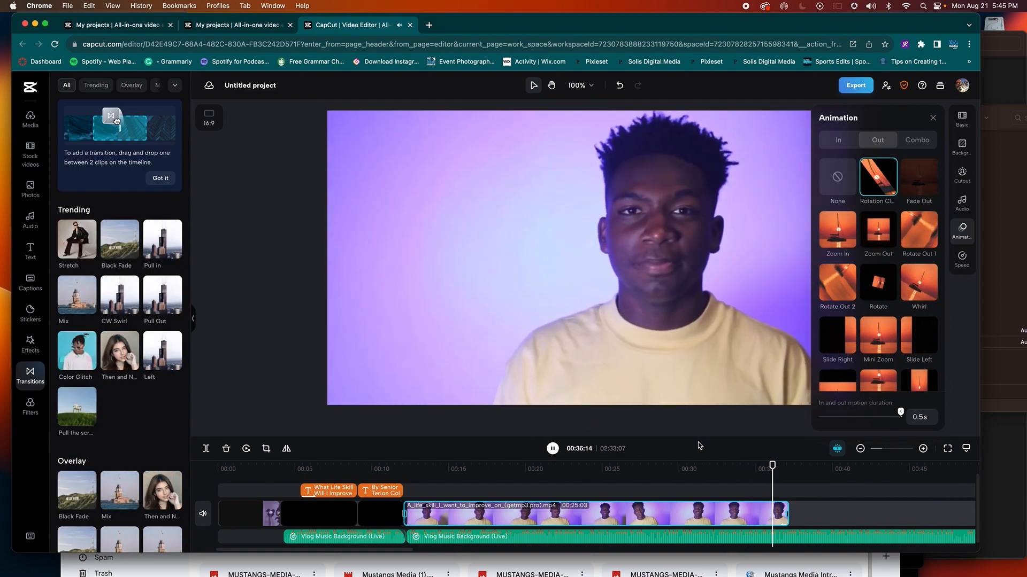
left_click(802, 511)
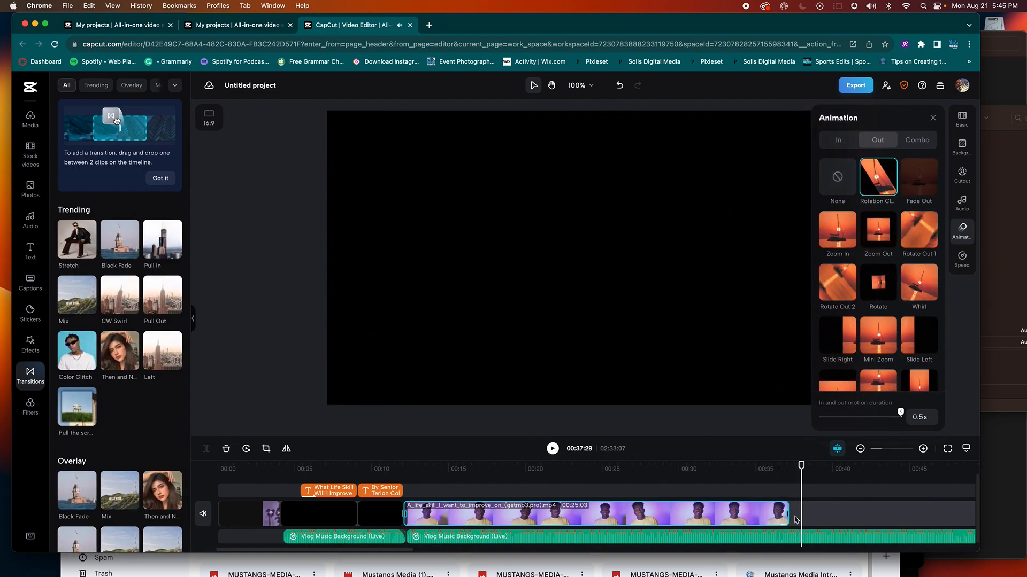
left_click(799, 534)
left_click_drag(802, 472, 787, 473)
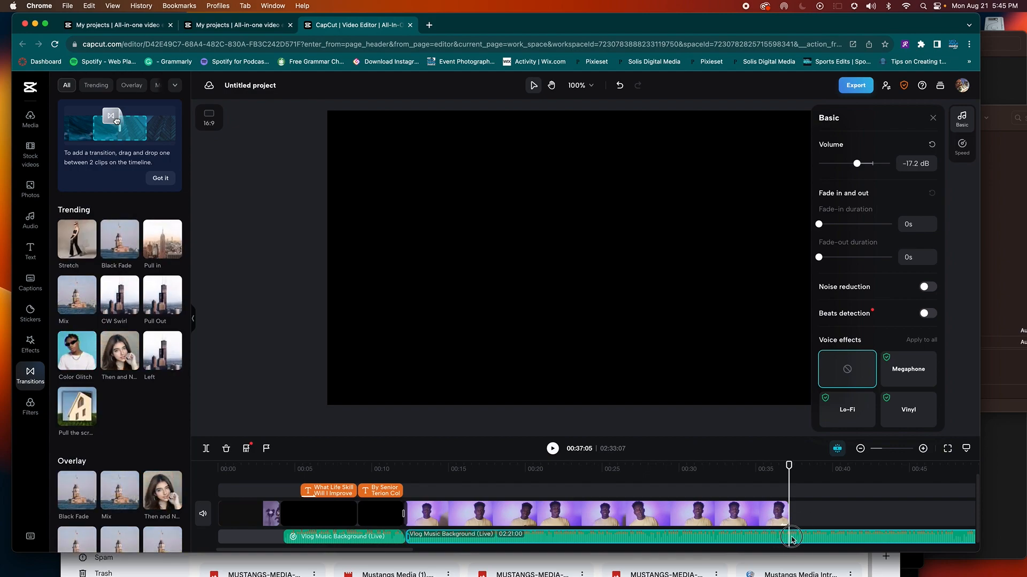
Step: Split the music at the talking-head clip's end, delete the remainder, and add a 1.5s fade-out
key("super+b")
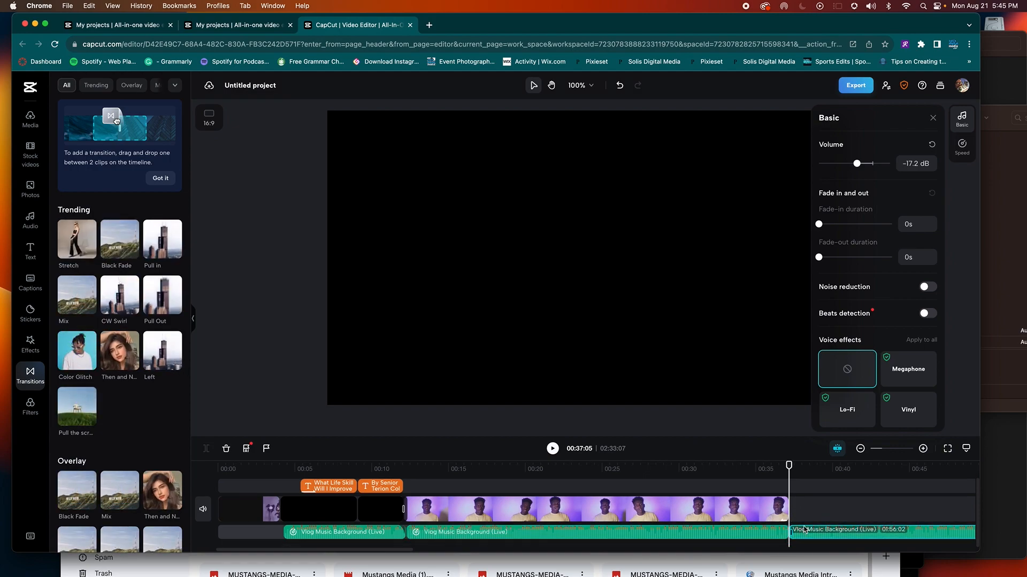
key("BackSpace")
left_click(787, 532)
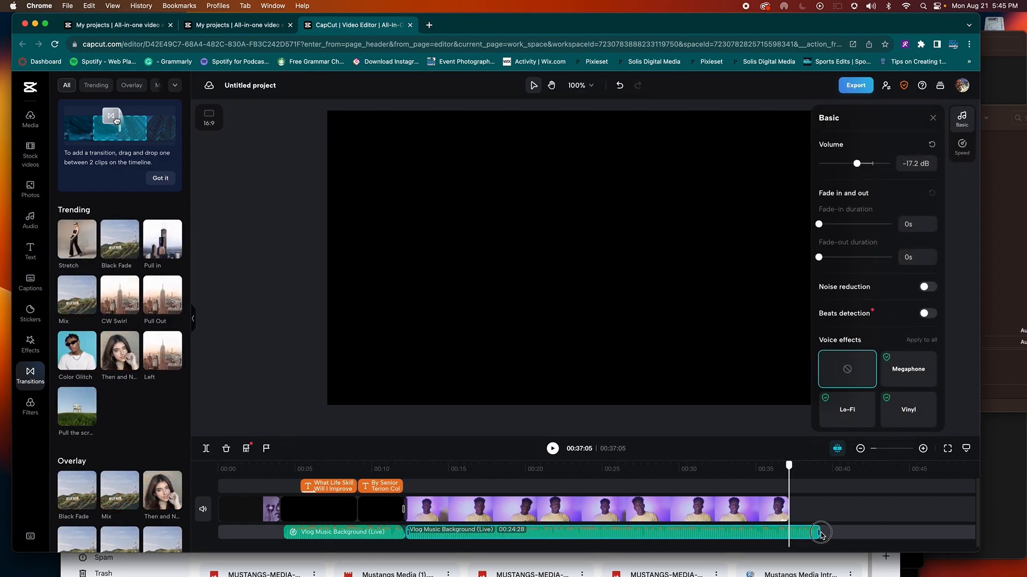
left_click_drag(821, 535, 819, 531)
left_click_drag(818, 257, 828, 257)
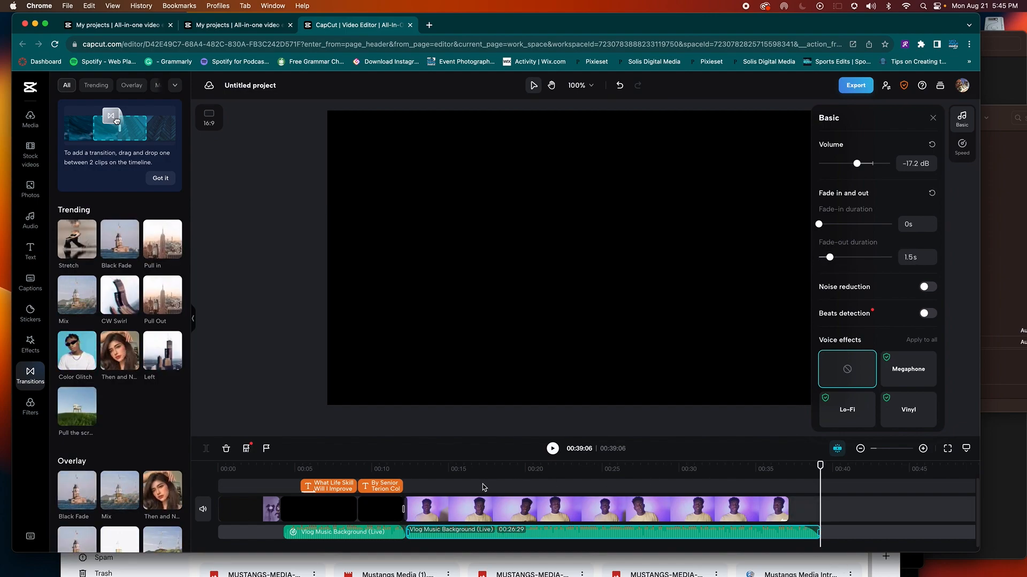
left_click(264, 509)
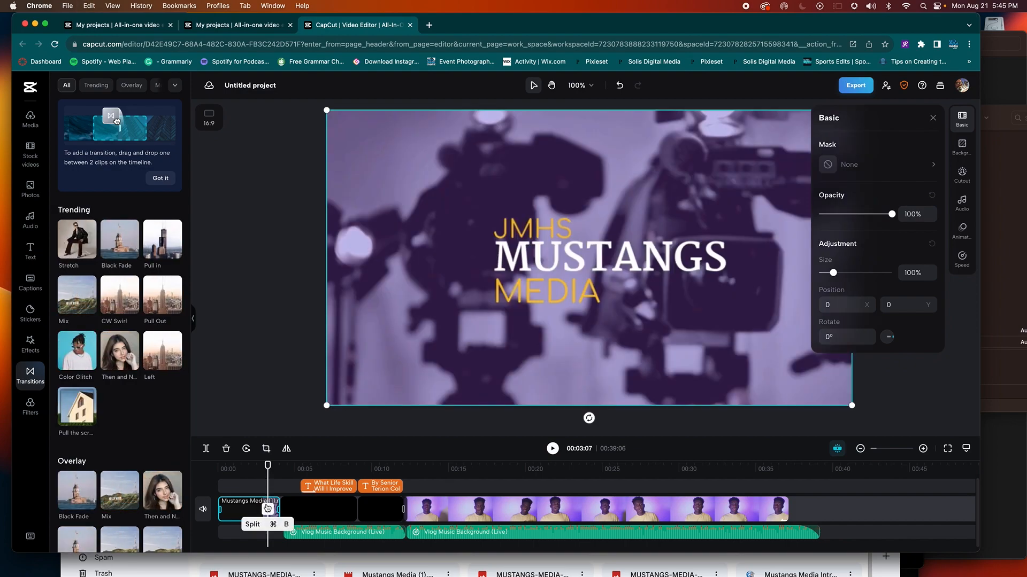
Step: Paste a copy of the Mustangs Media clip at 00:37 after the talking-head clip and shorten it
left_click(787, 467)
key("super+v")
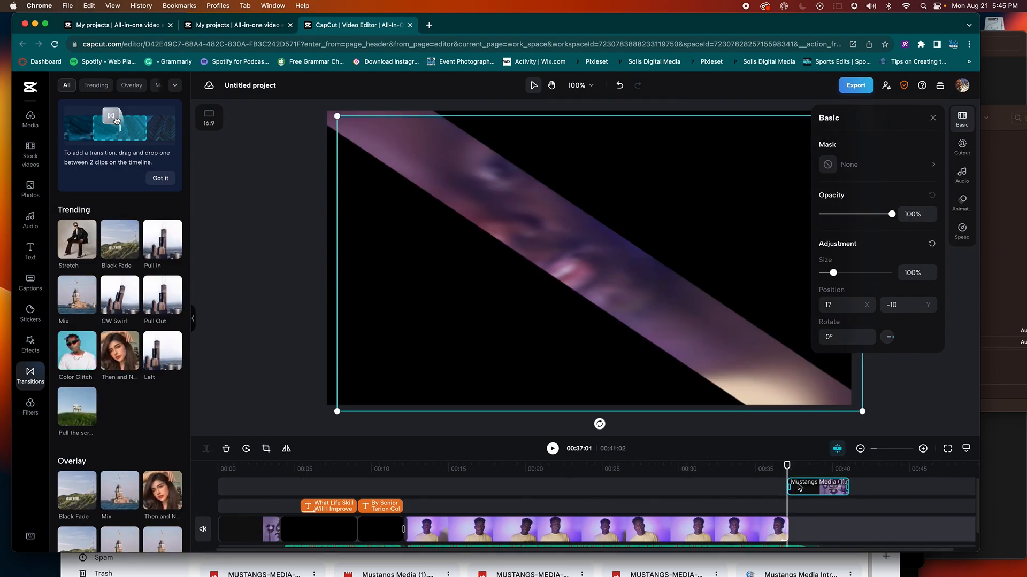
left_click_drag(800, 523, 845, 509)
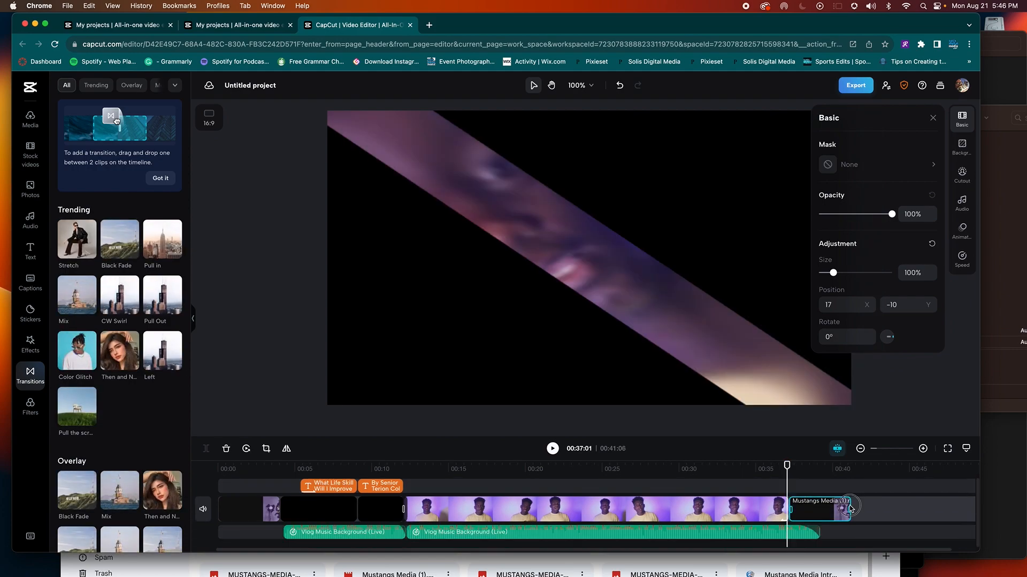
left_click_drag(837, 509, 822, 512)
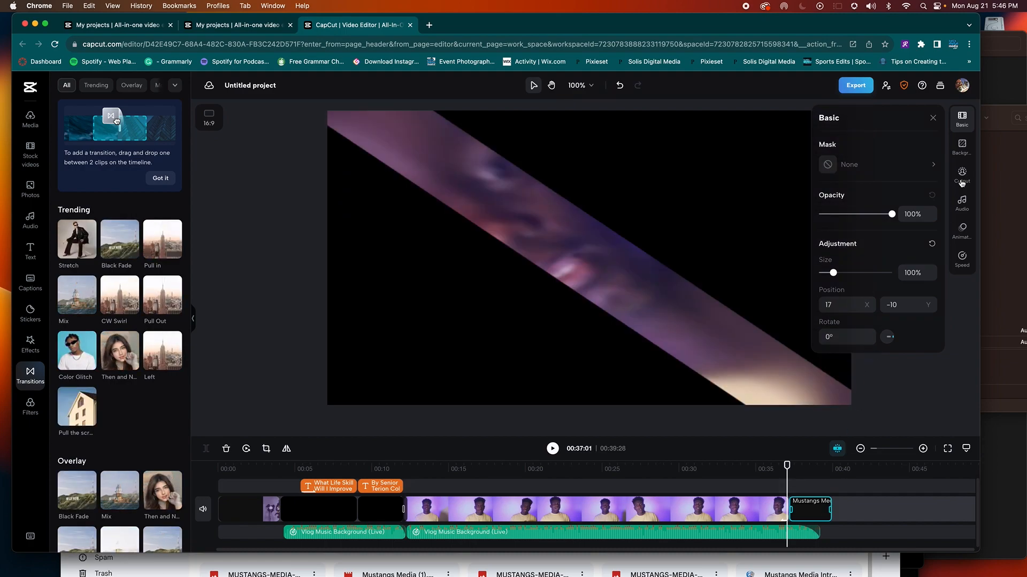
Step: Apply the Fade Out animation to the outro clip and play back the ending
left_click(962, 122)
left_click(805, 466)
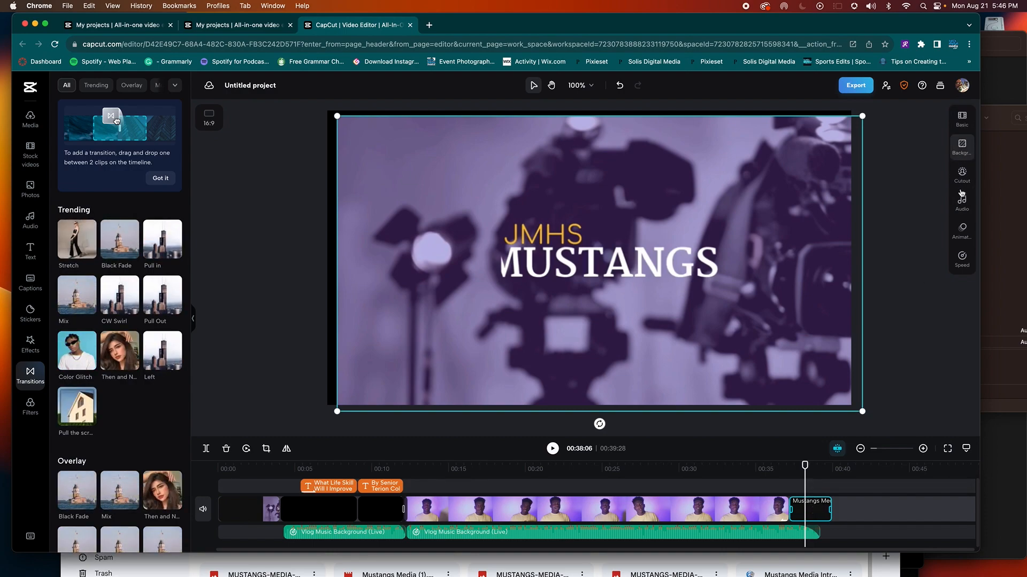
left_click(962, 230)
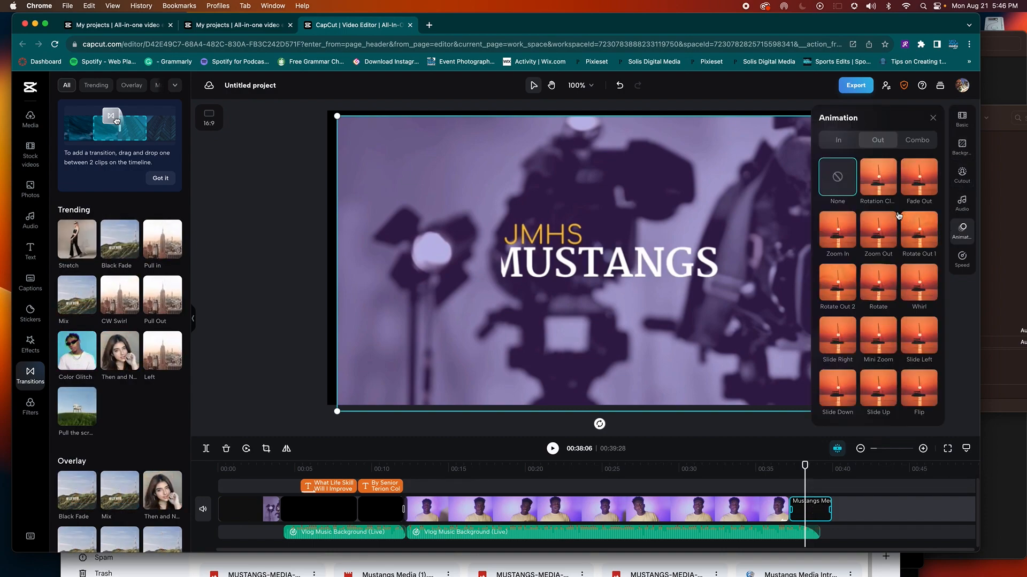
left_click(915, 188)
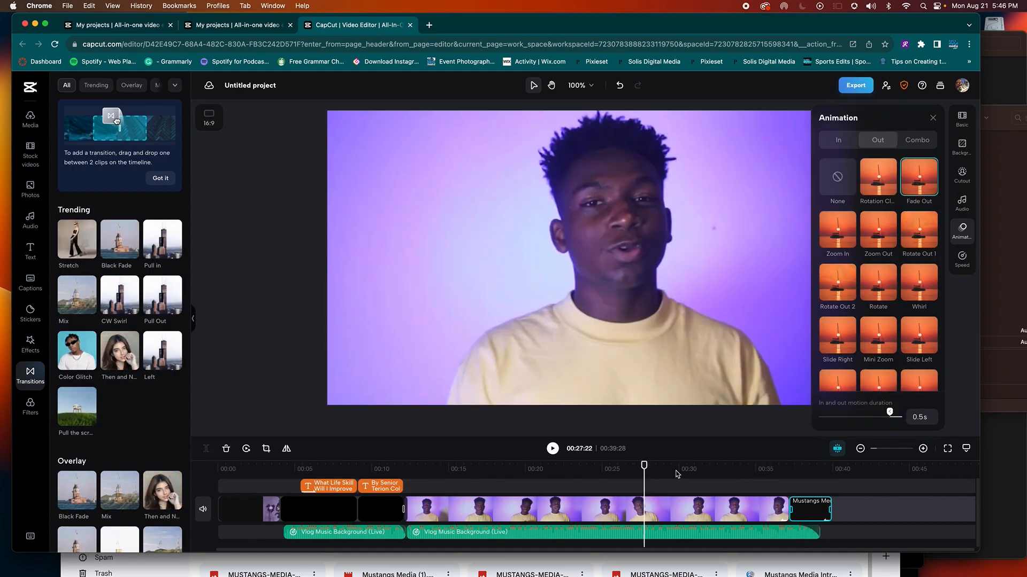
left_click(553, 451)
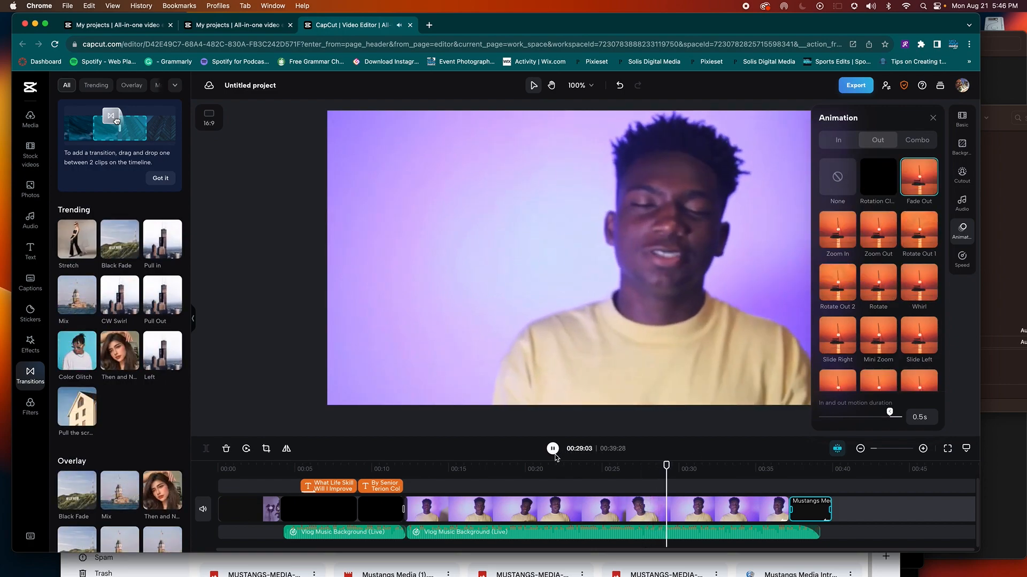
left_click(777, 468)
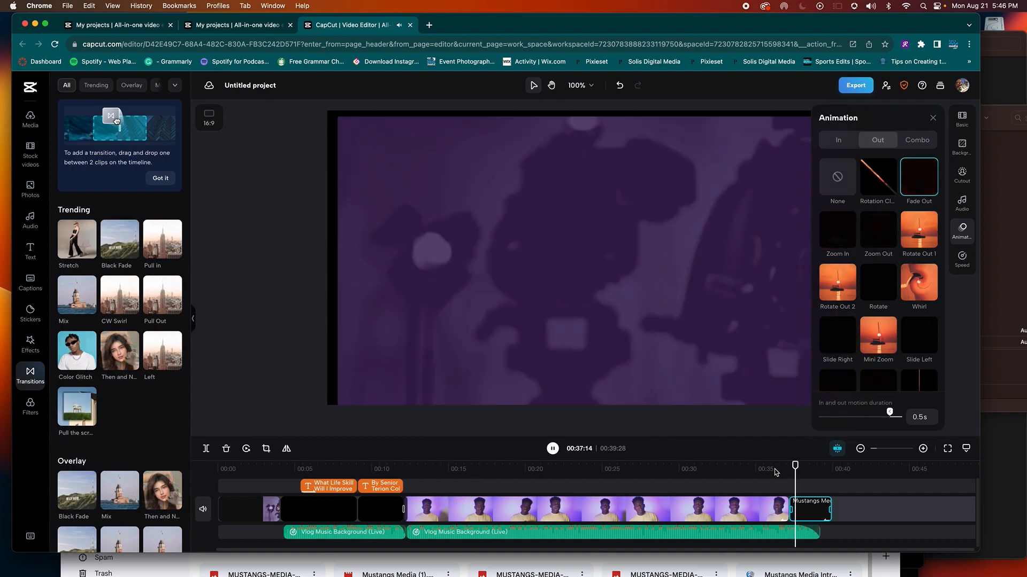
key("space")
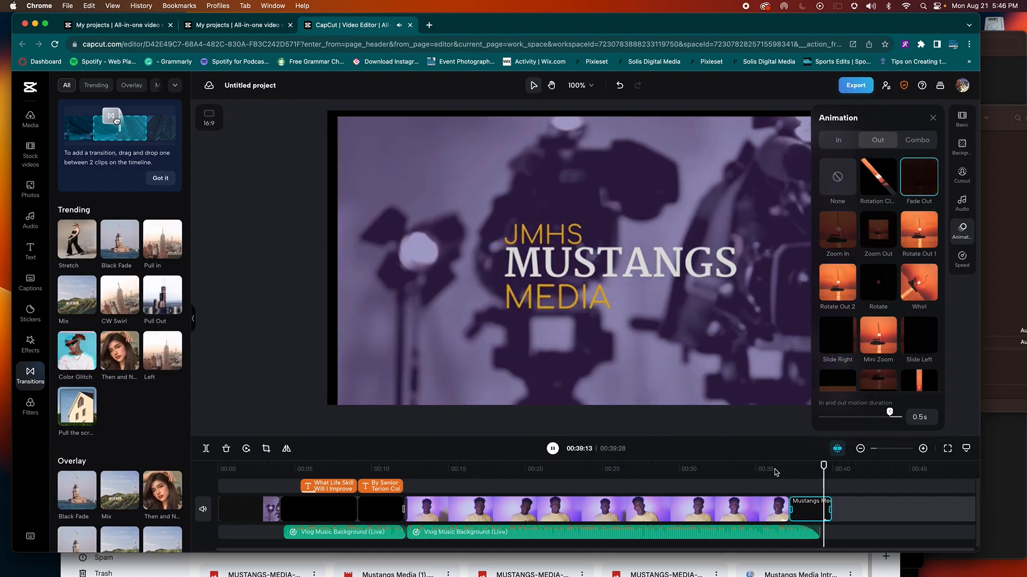
left_click(715, 469)
left_click(701, 507)
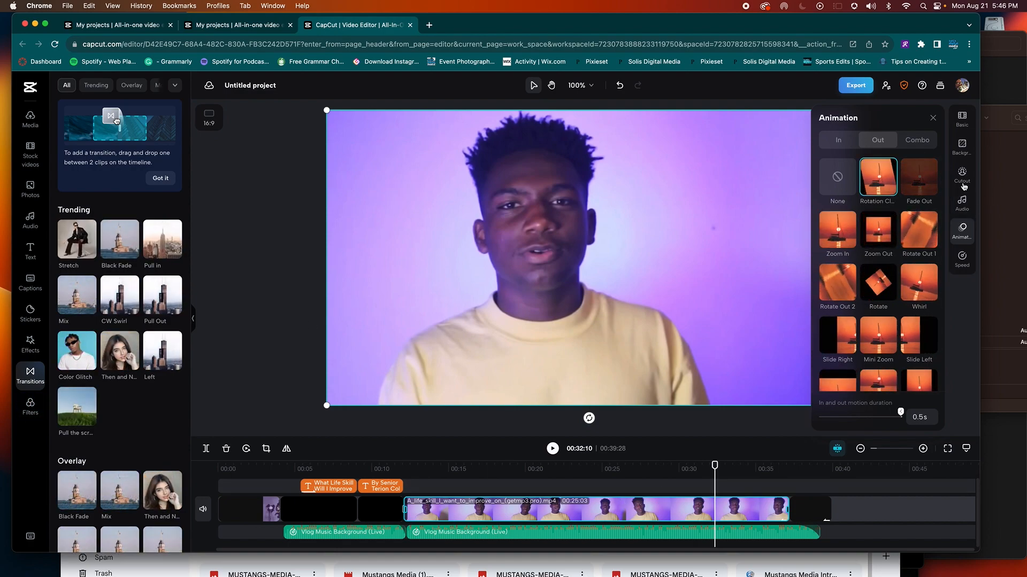
Step: Open the talking-head clip's Mask options and close them without applying one
left_click(963, 128)
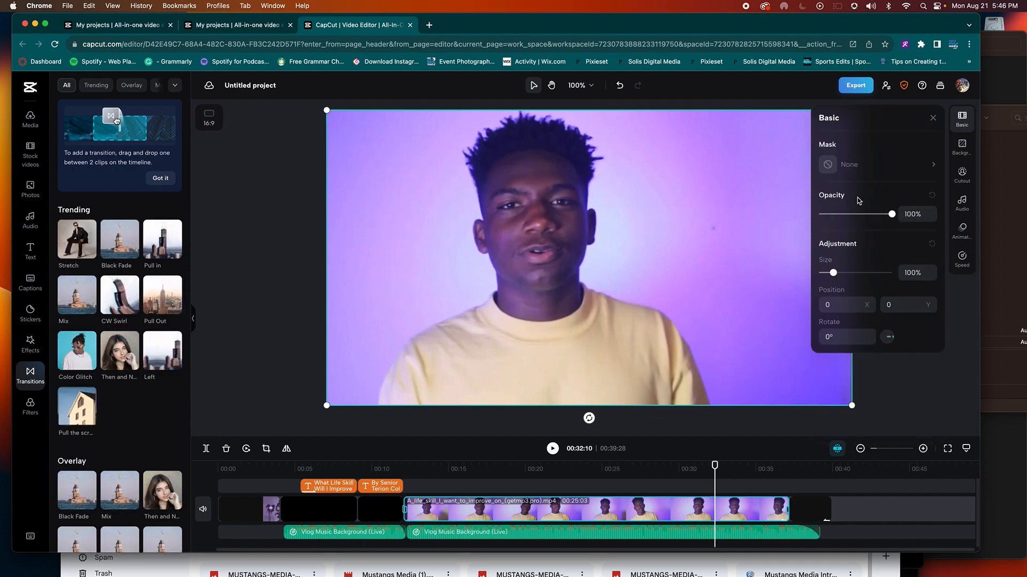
left_click(929, 165)
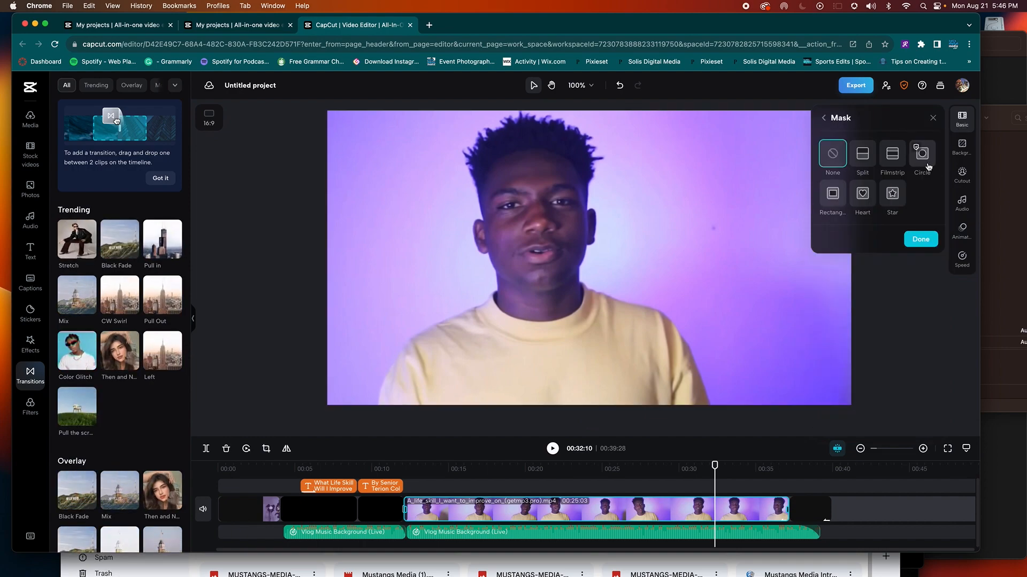
left_click(915, 241)
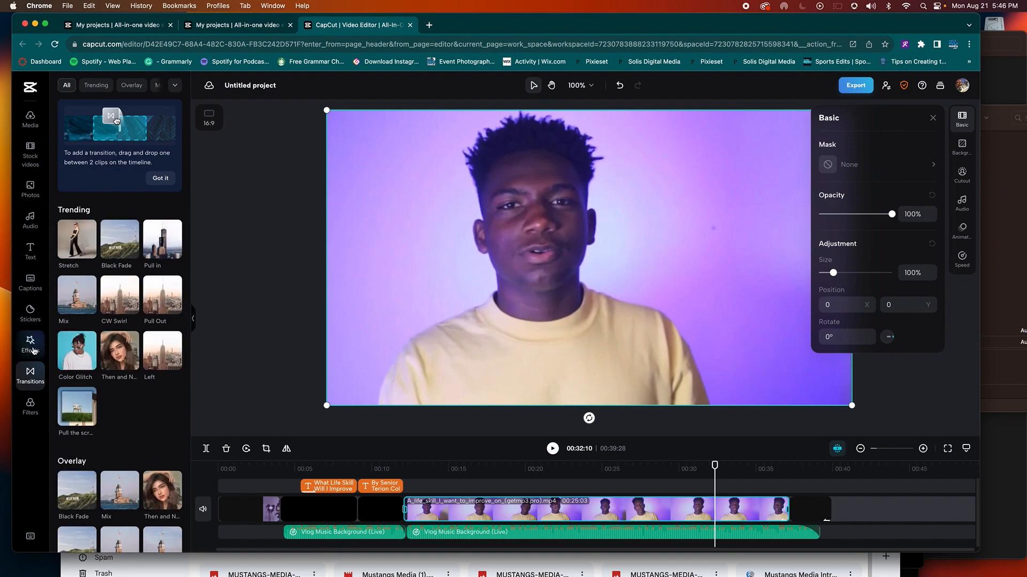
Step: Browse the Filters list, scrub through the talking-head clip, and select the project title
left_click(33, 409)
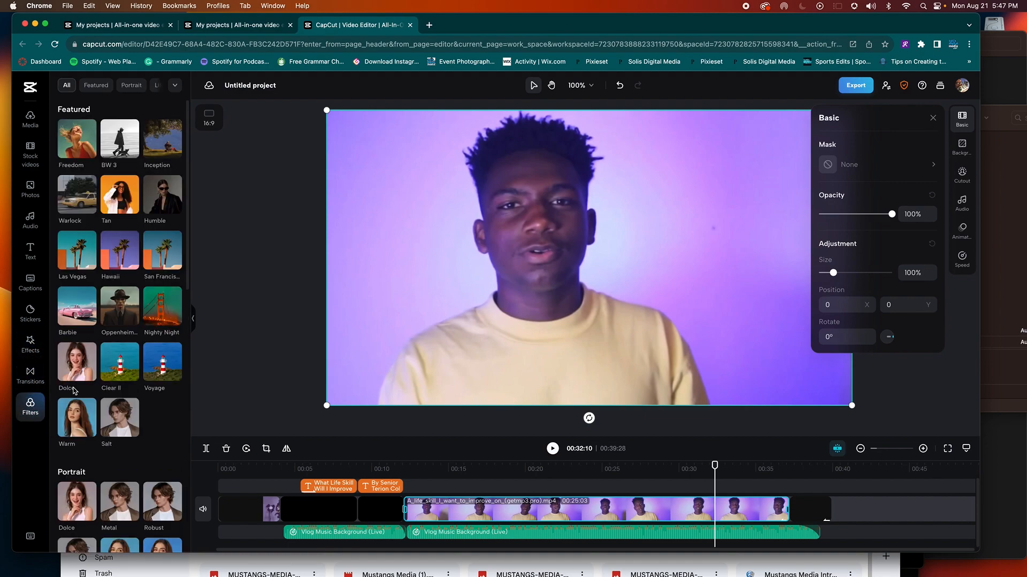
scroll(121, 364, "down", 5)
scroll(121, 364, "down", 5)
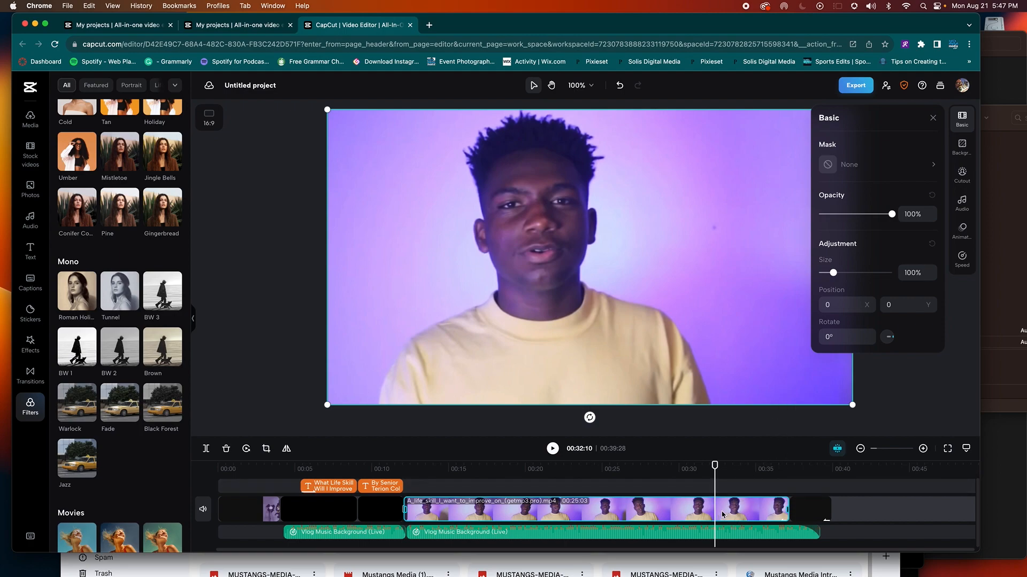
left_click_drag(714, 465, 582, 481)
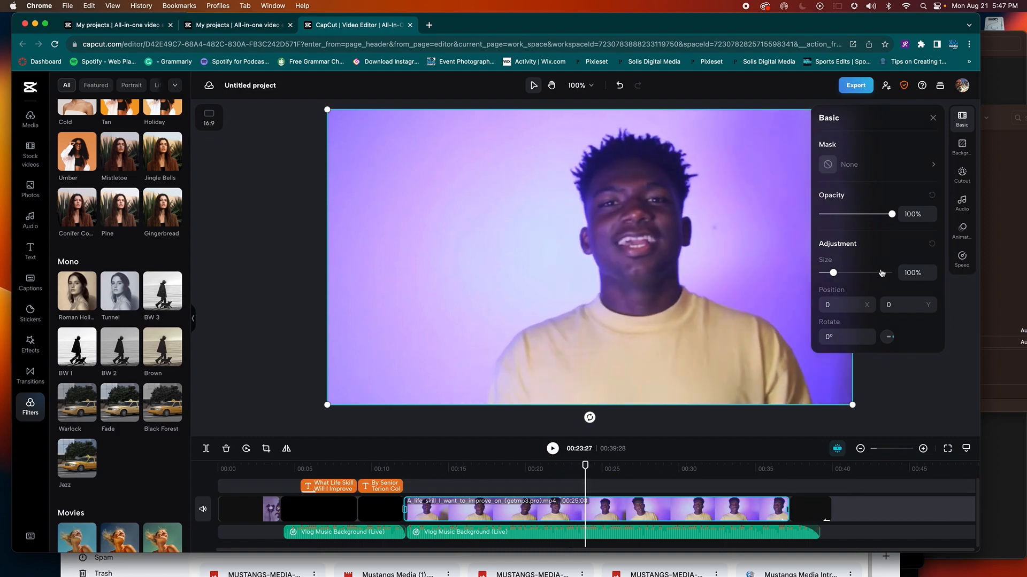
left_click(260, 85)
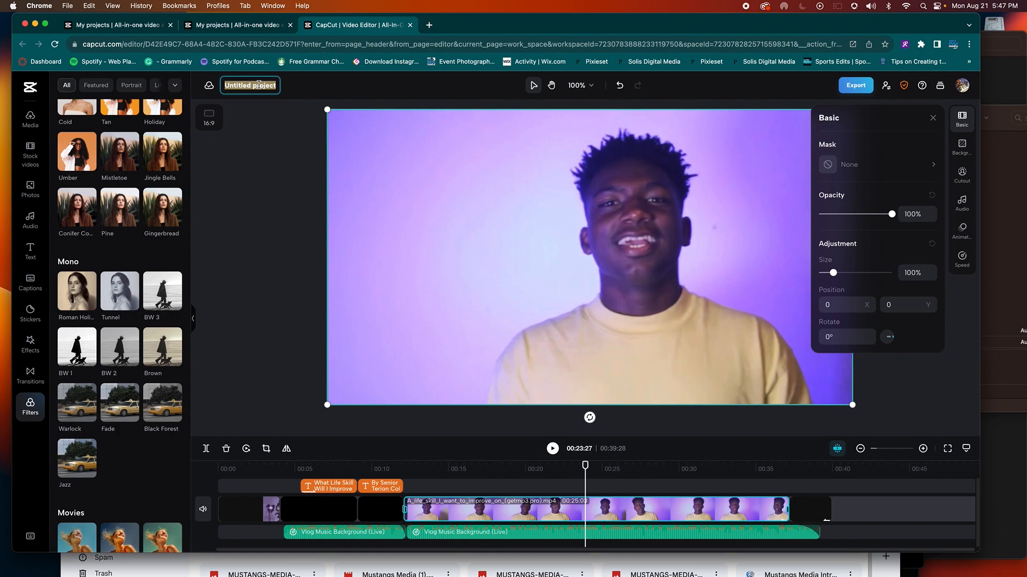
Step: Enter 'What Life Skill S5 Ep 2' as the project name and confirm it
type("Wha")
type("t Life Skill S5 Ep 2")
left_click(301, 147)
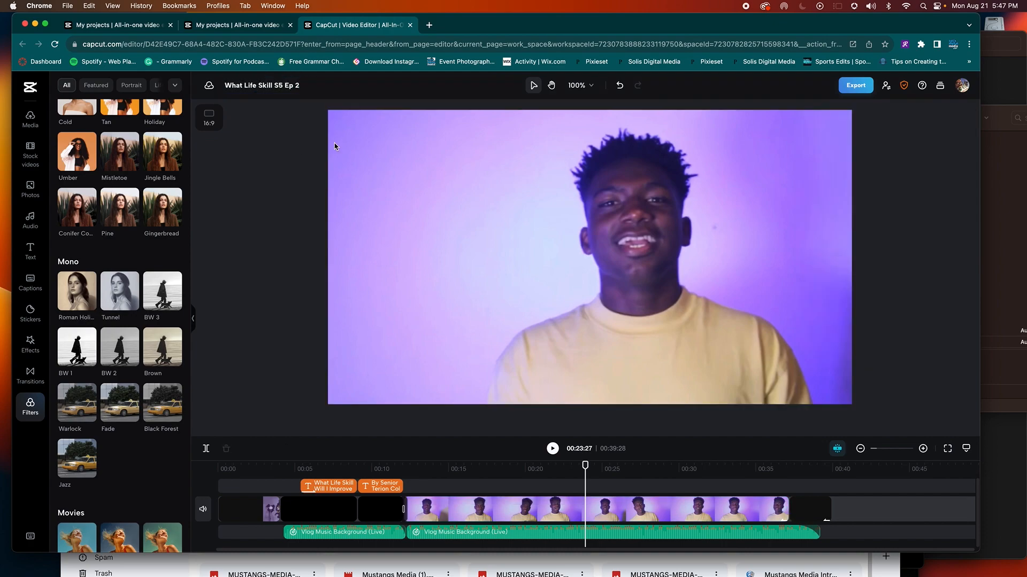
Step: Export the 00:39:28 video as 'What Life Skill S5 Ep 2' at 1080p resolution
left_click(856, 86)
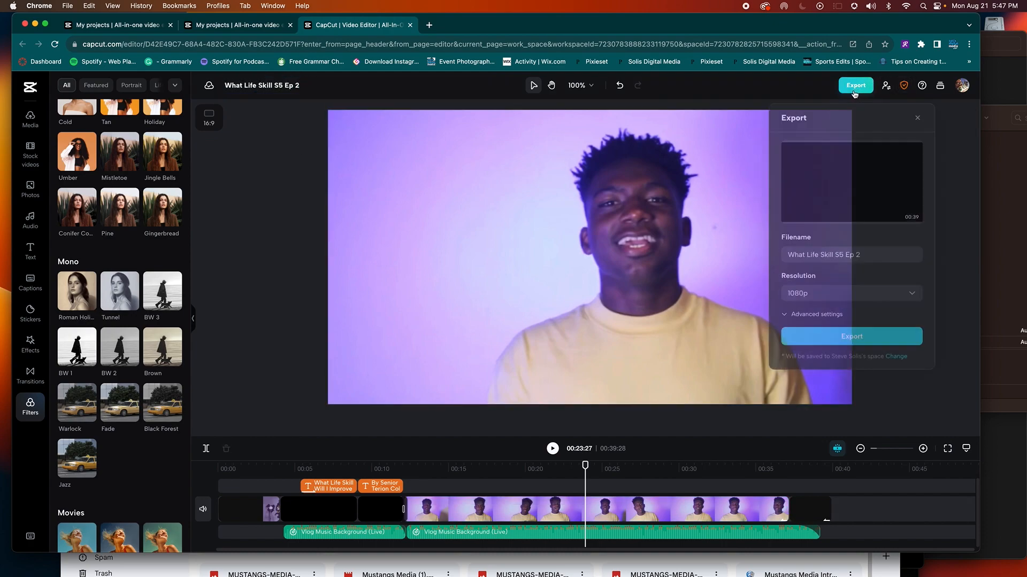
left_click(838, 255)
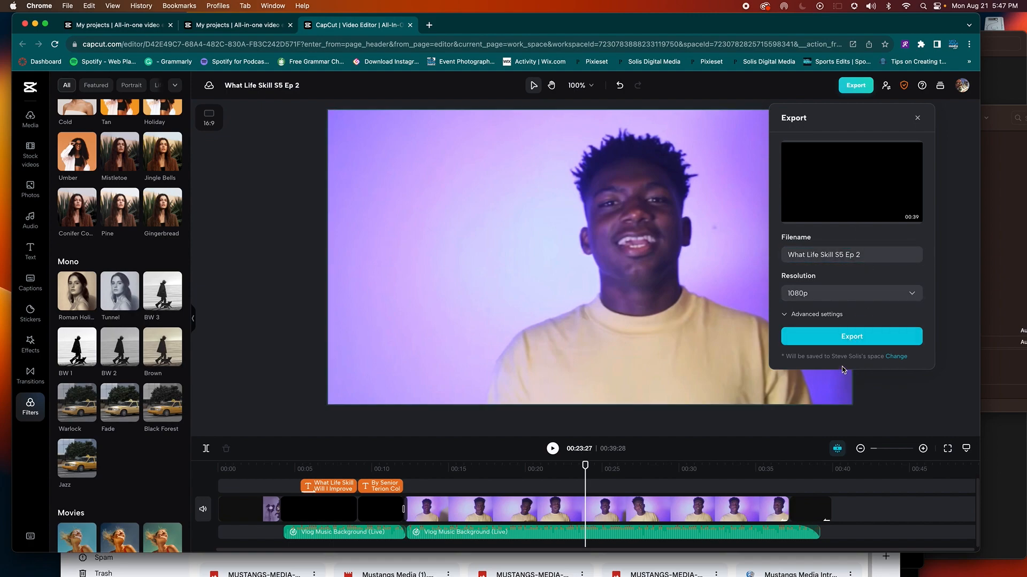
left_click(893, 338)
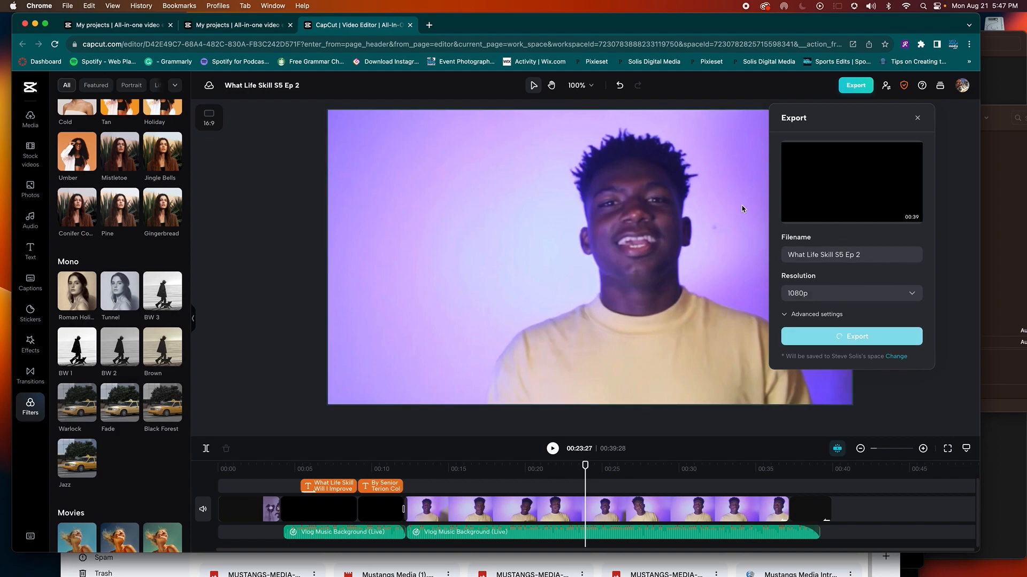